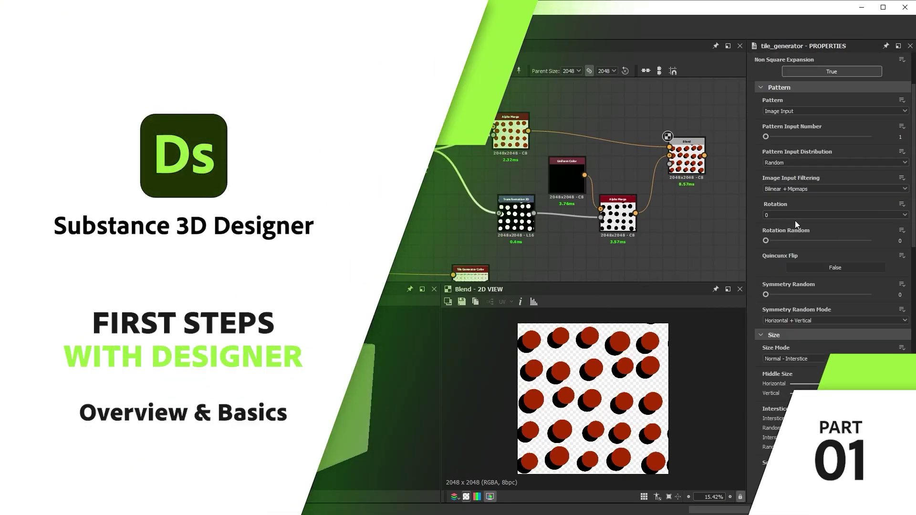
pyautogui.scroll(-3, 795, 225)
pyautogui.moveTo(811, 330)
pyautogui.mouseDown()
pyautogui.moveTo(824, 329)
pyautogui.moveTo(796, 329)
pyautogui.mouseUp()
pyautogui.scroll(-3, 796, 330)
pyautogui.moveTo(802, 388); pyautogui.dragTo(808, 388)
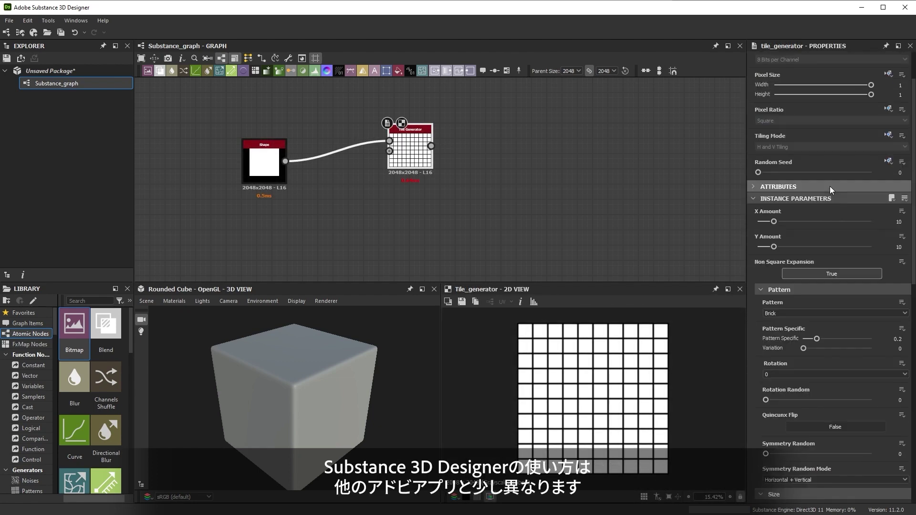
# Step: Set the Tile Generator's pattern to Image Input so it uses the connected Shape
pyautogui.scroll(-1, 821, 224)
pyautogui.click(813, 257)
pyautogui.click(800, 263)
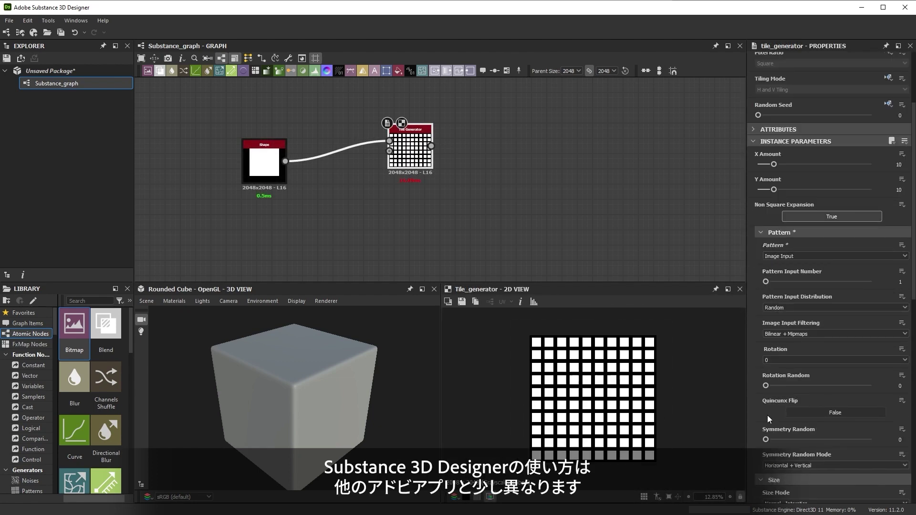
# Step: Set the Tile Generator's Position Random to X 0.24 and Y 0.22, and its Rotation Random to 1
pyautogui.scroll(-6, 768, 416)
pyautogui.moveTo(790, 409); pyautogui.dragTo(809, 418)
pyautogui.scroll(-2, 805, 413)
pyautogui.moveTo(778, 476); pyautogui.dragTo(893, 480)
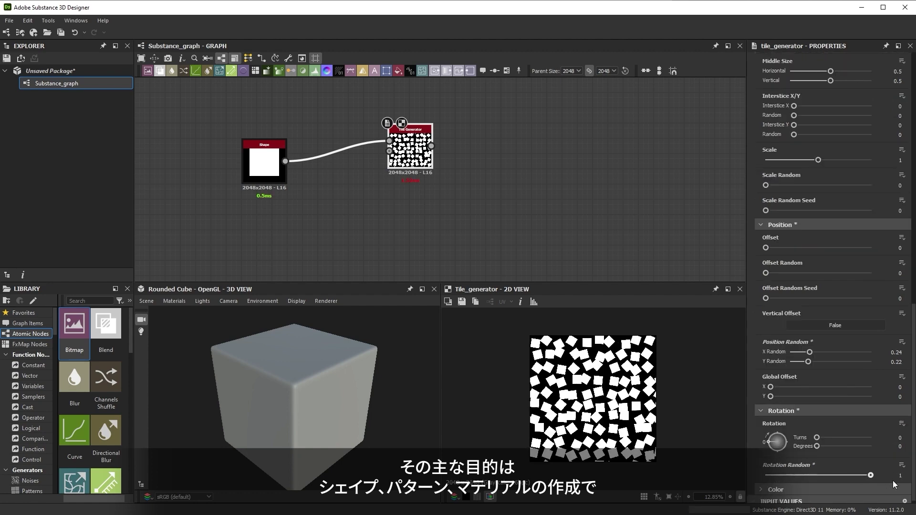
# Step: Increase the Tile Generator's Random Mask to remove some of the scattered squares
pyautogui.scroll(-4, 835, 397)
pyautogui.scroll(-2, 806, 414)
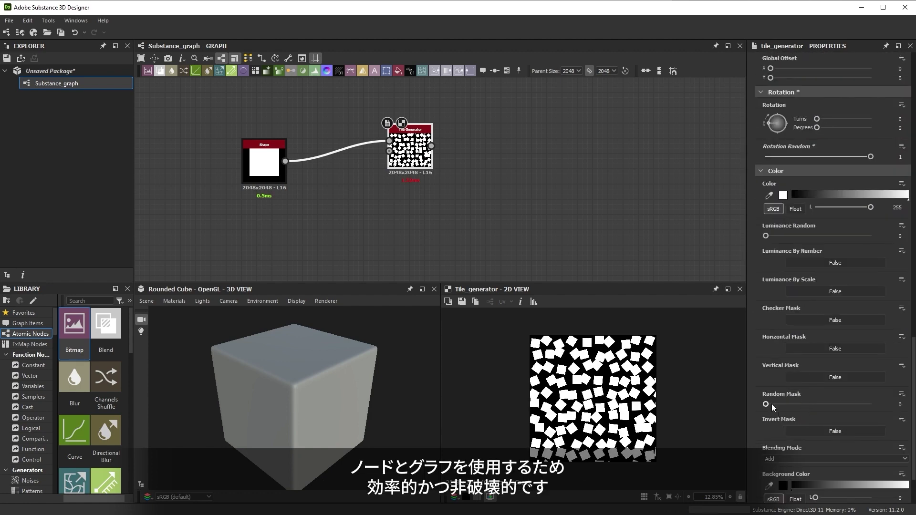
pyautogui.moveTo(771, 404); pyautogui.dragTo(802, 416)
pyautogui.scroll(10, 802, 417)
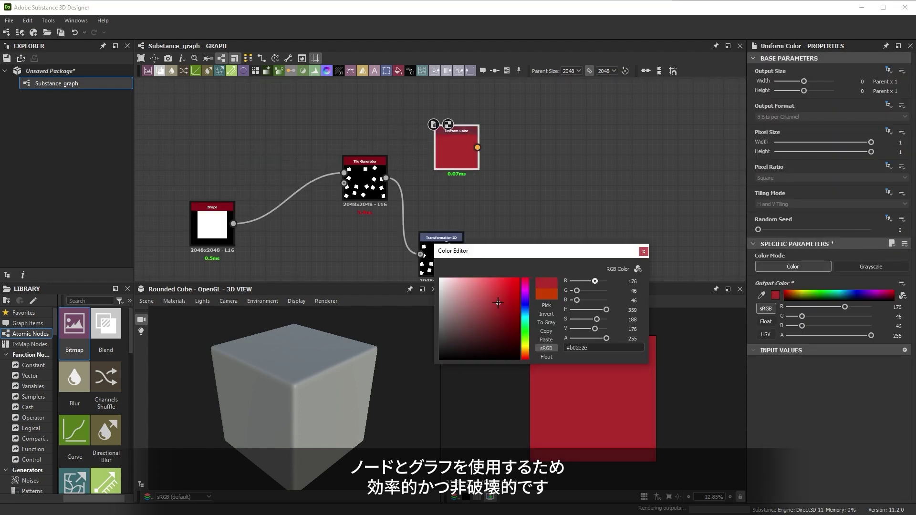
# Step: Set the Uniform Color node to red (177, 51, 51) and place a black Uniform Color node beside Transformation 2D
pyautogui.moveTo(498, 303); pyautogui.dragTo(496, 303)
pyautogui.click(482, 167)
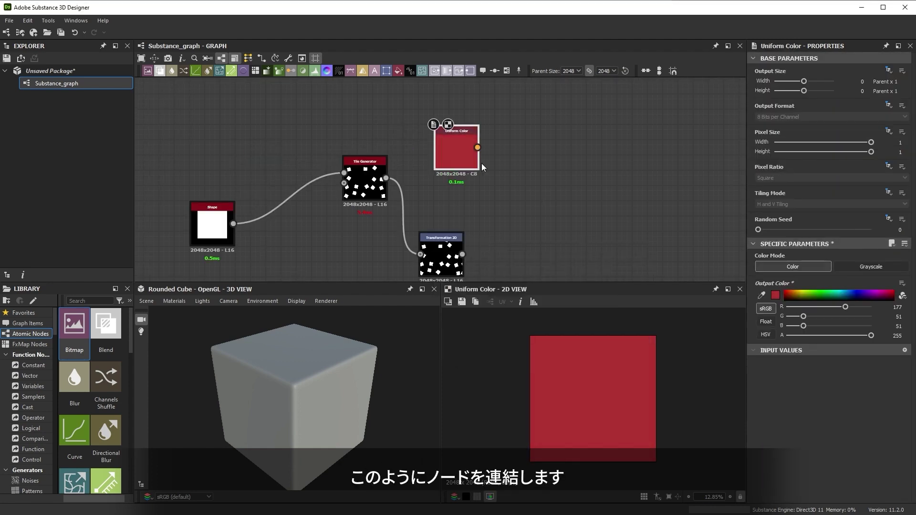
pyautogui.moveTo(497, 192); pyautogui.dragTo(548, 255)
# Step: Add an Alpha Merge node and connect the red Uniform Color and the Tile Generator to its inputs
pyautogui.press('space')
pyautogui.write('alp')
pyautogui.click(562, 203)
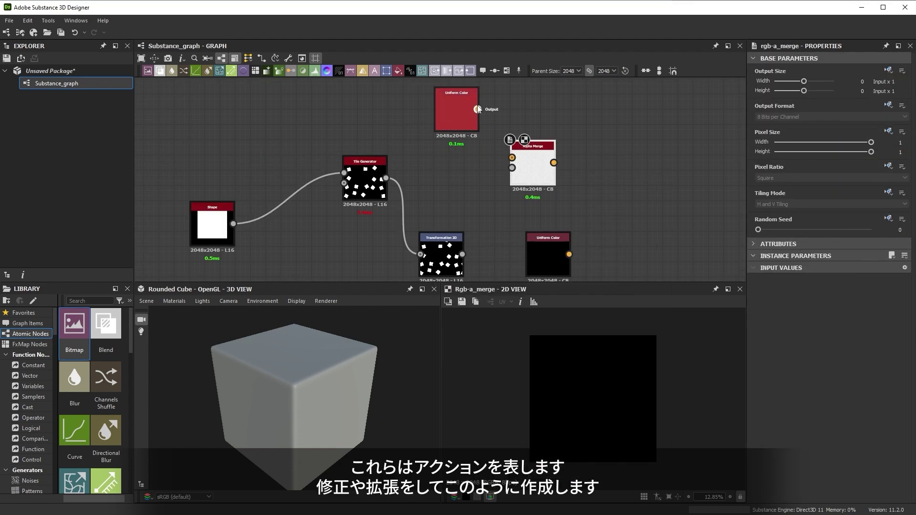
pyautogui.moveTo(477, 109); pyautogui.dragTo(511, 158)
pyautogui.moveTo(386, 178); pyautogui.dragTo(511, 167)
# Step: Add a second Alpha Merge node and feed it the black Uniform Color and the Transformation 2D output
pyautogui.press('space')
pyautogui.write('alpha')
pyautogui.click(646, 229)
pyautogui.moveTo(645, 208); pyautogui.dragTo(601, 178, button='middle')
pyautogui.moveTo(584, 155); pyautogui.dragTo(600, 186)
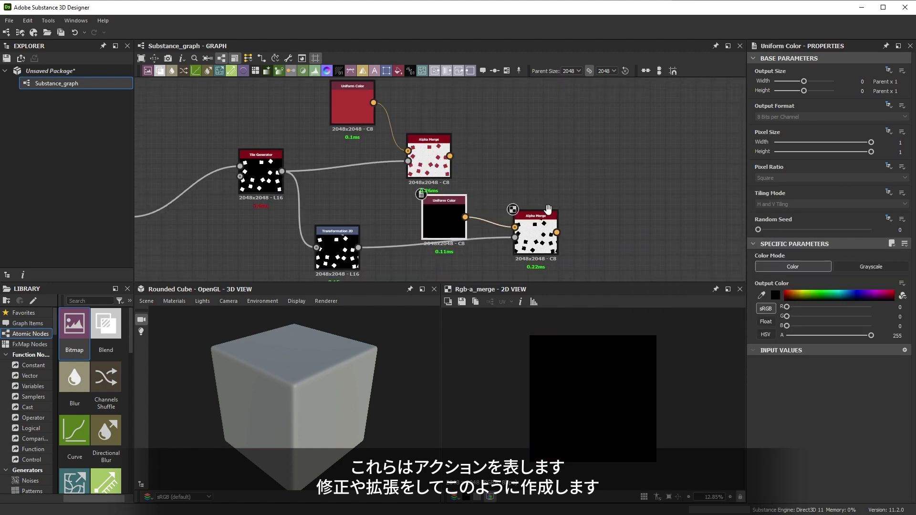
# Step: In Photoshop, rotate the upper-right red rectangle, duplicate it toward the middle of the canvas and rotate the copy
pyautogui.moveTo(496, 239); pyautogui.dragTo(563, 185)
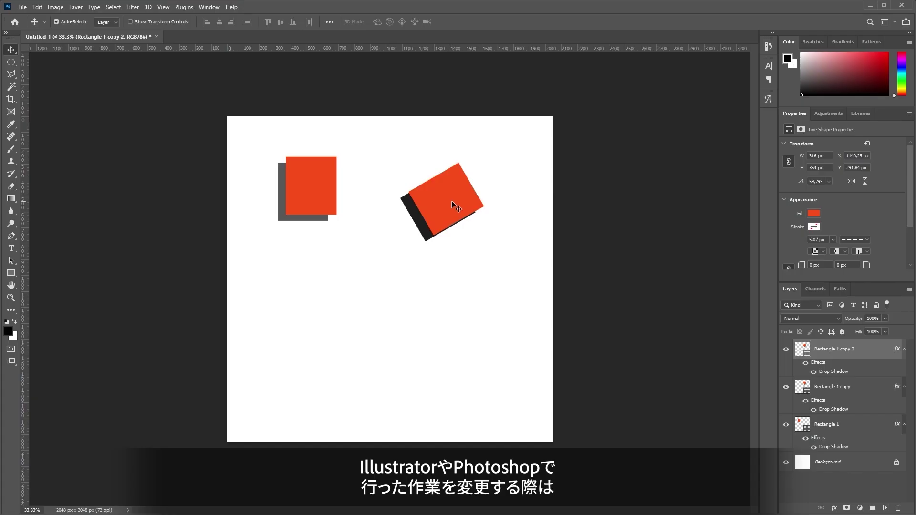
pyautogui.moveTo(452, 202); pyautogui.dragTo(348, 306)
pyautogui.hotkey('ctrl', 't')
pyautogui.moveTo(395, 245); pyautogui.dragTo(422, 306)
# Step: Duplicate the middle rectangle toward the lower right of the canvas and rotate the copy to 52.45°
pyautogui.moveTo(362, 298); pyautogui.dragTo(490, 335)
pyautogui.press('Return')
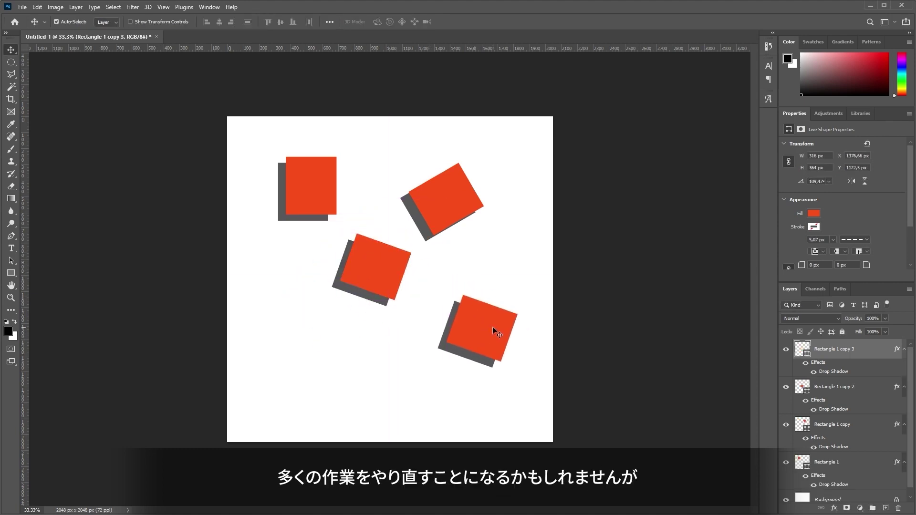
pyautogui.hotkey('ctrl', 't')
pyautogui.moveTo(533, 290); pyautogui.dragTo(480, 238)
pyautogui.moveTo(480, 335)
pyautogui.mouseDown()
pyautogui.moveTo(491, 307)
pyautogui.moveTo(468, 339)
pyautogui.mouseUp()
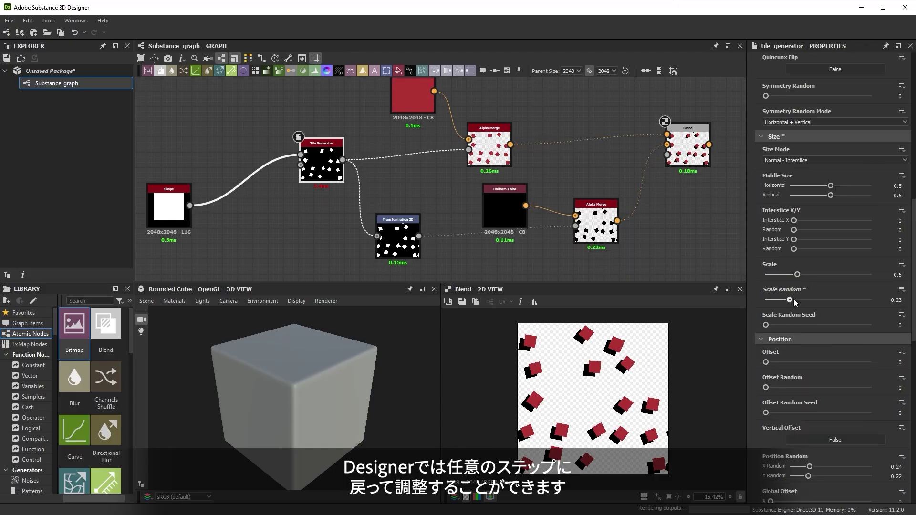
# Step: Back in Substance 3D Designer, set the Tile Generator's Scale Random to 0.26 and Position Random to X 0.25, Y 0.26
pyautogui.moveTo(766, 300); pyautogui.dragTo(793, 300)
pyautogui.scroll(-2, 793, 305)
pyautogui.moveTo(810, 409); pyautogui.dragTo(810, 407)
pyautogui.moveTo(808, 418); pyautogui.dragTo(812, 418)
# Step: Set the Tile Generator's Rotation Random to 0.53 and shrink its Middle Size, with Horizontal at 0.46
pyautogui.scroll(-3, 812, 418)
pyautogui.moveTo(851, 446); pyautogui.dragTo(824, 449)
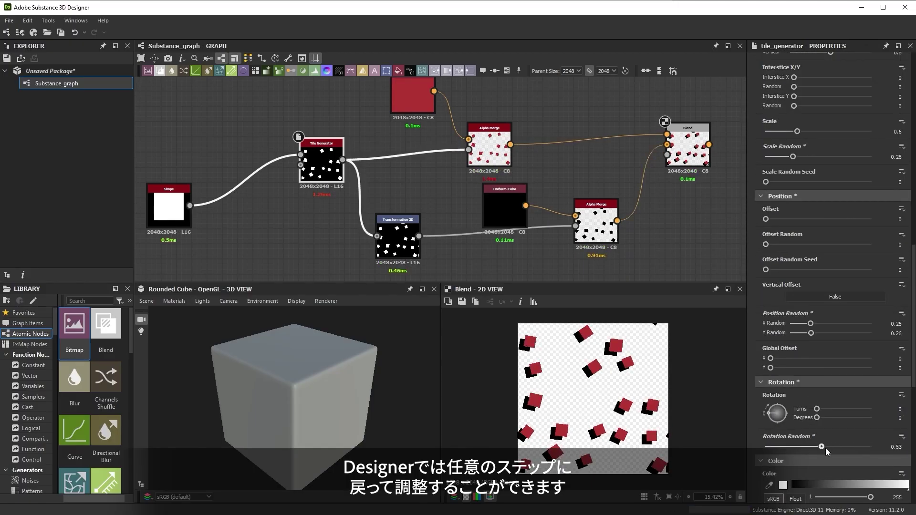
pyautogui.scroll(3, 801, 334)
pyautogui.moveTo(831, 215); pyautogui.dragTo(821, 223)
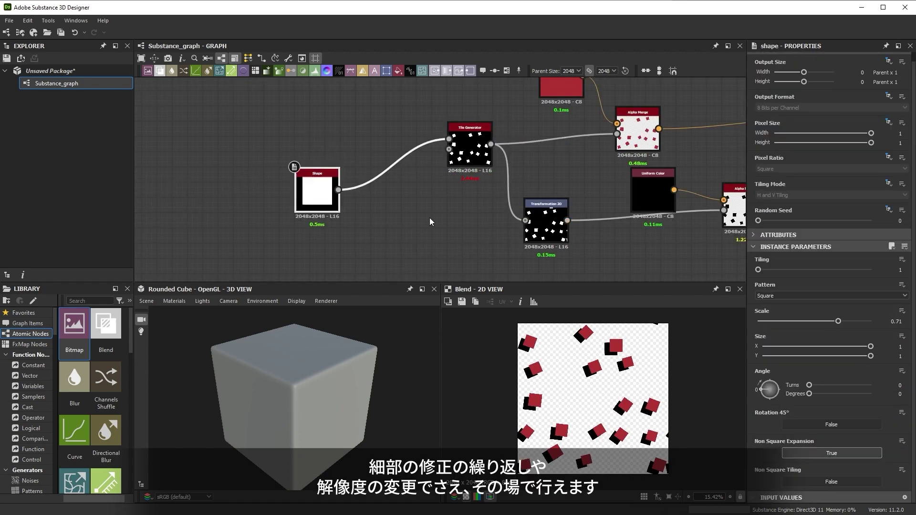
# Step: Set the Shape node's pattern to Disc
pyautogui.click(785, 296)
pyautogui.click(763, 310)
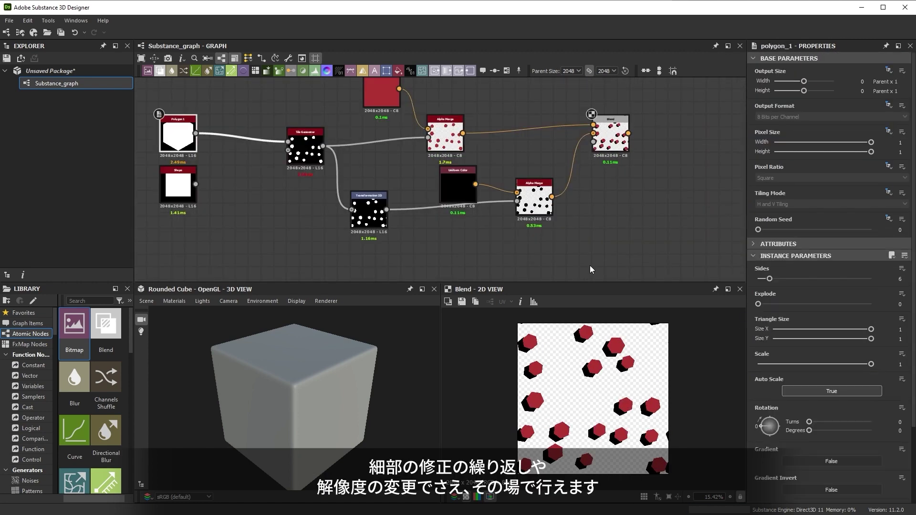
pyautogui.moveTo(770, 279); pyautogui.dragTo(759, 304)
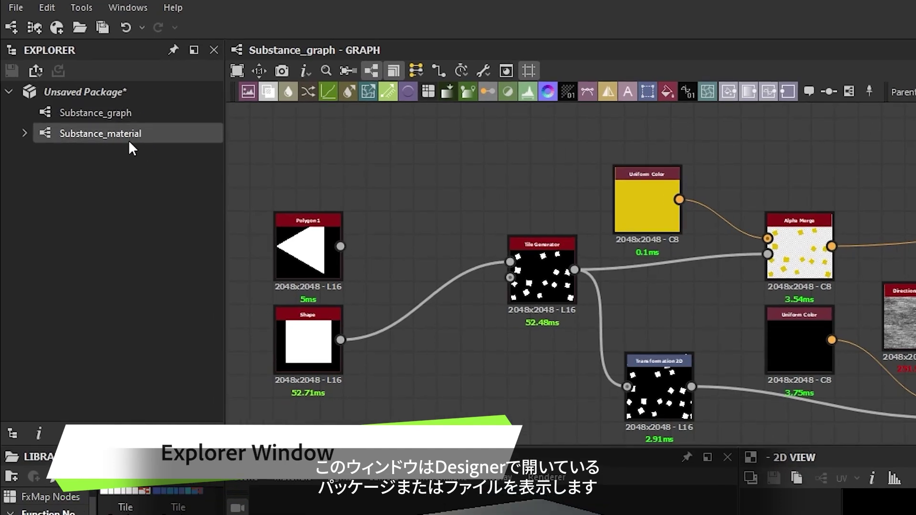
# Step: Look through the commands offered for the unsaved package, including publishing an .sbsar file and Send to
pyautogui.rightClick(86, 94)
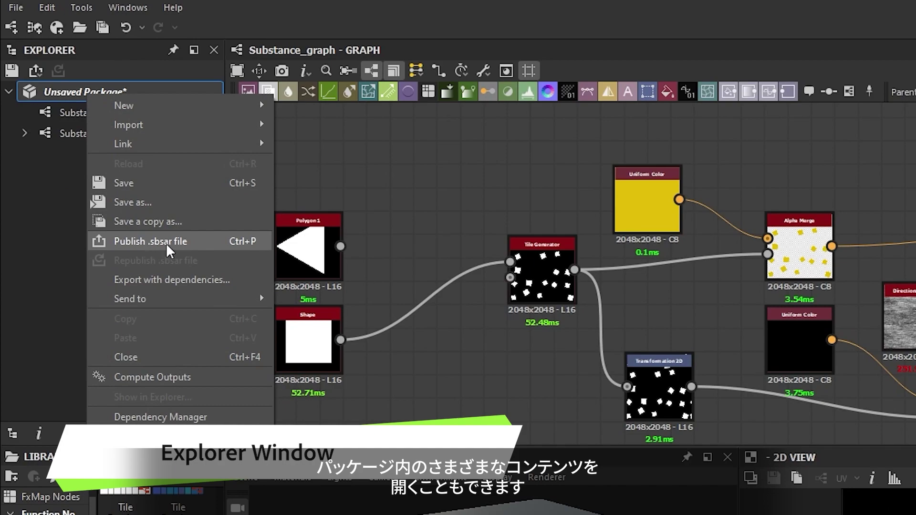
pyautogui.moveTo(147, 299)
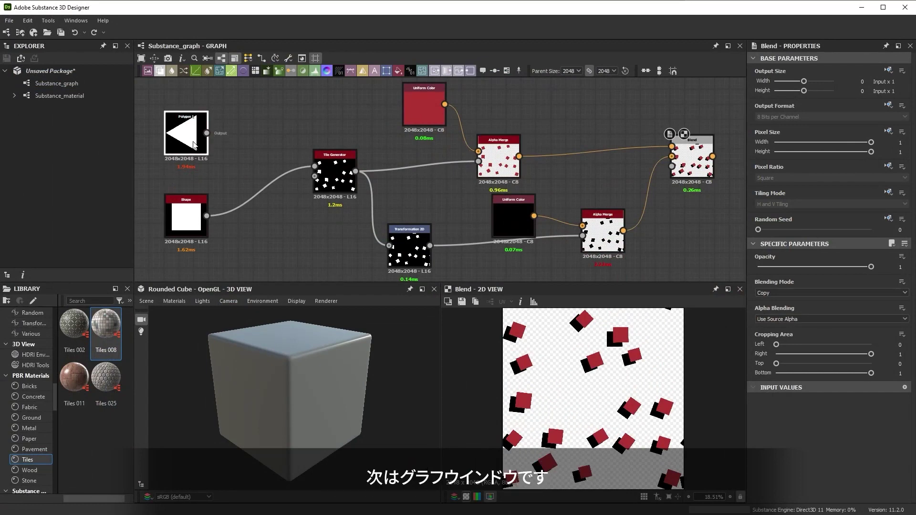
# Step: Connect Polygon 1 to the Tile Generator in place of the Shape, and shift the red Uniform Color node slightly down and left
pyautogui.click(195, 162)
pyautogui.moveTo(301, 173); pyautogui.dragTo(306, 169)
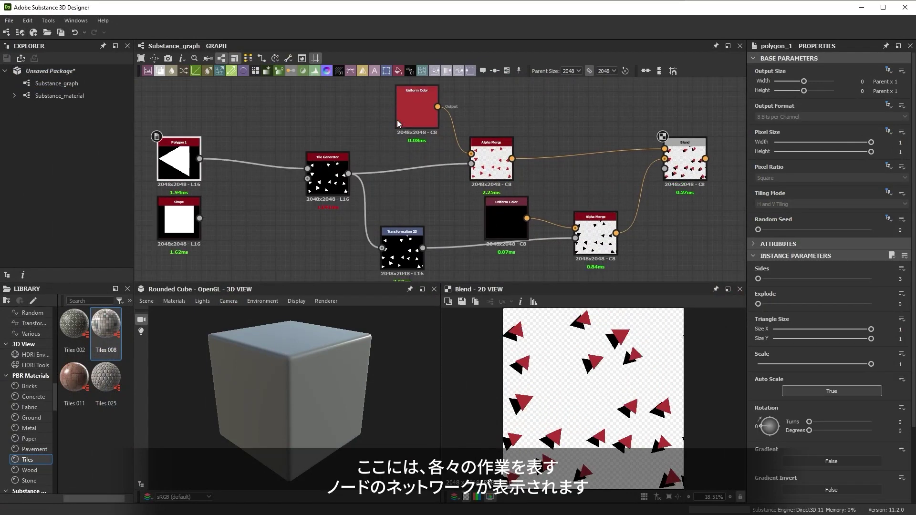
pyautogui.moveTo(401, 122); pyautogui.dragTo(378, 144)
# Step: Add an Output node after the Blend node and connect the Blend result to it
pyautogui.moveTo(548, 167); pyautogui.dragTo(376, 186, button='middle')
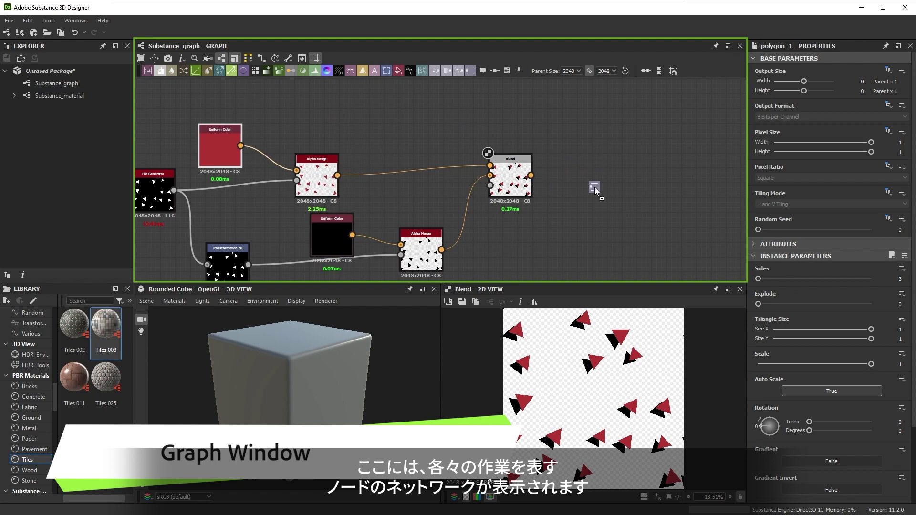
pyautogui.moveTo(595, 187); pyautogui.dragTo(601, 176)
pyautogui.moveTo(531, 175); pyautogui.dragTo(592, 174)
pyautogui.moveTo(535, 245); pyautogui.dragTo(587, 211, button='middle')
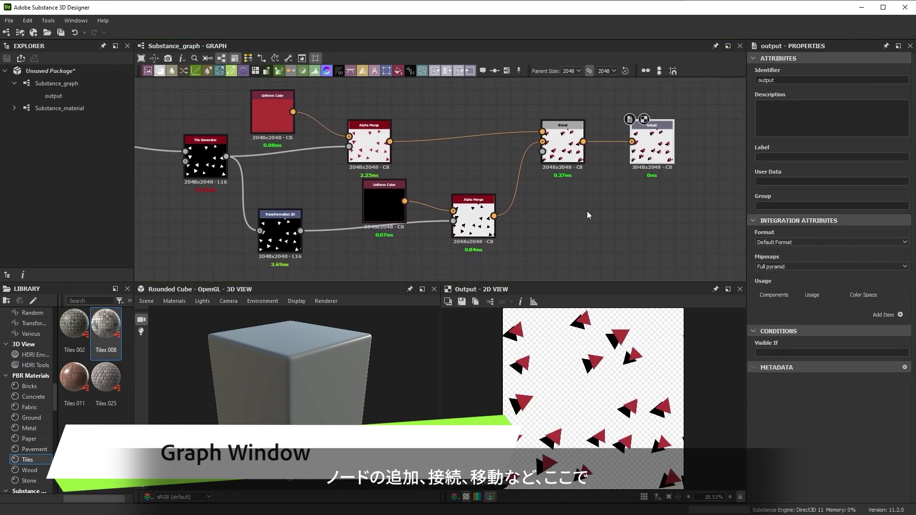
# Step: Move the lower Alpha Merge node further down in the graph
pyautogui.scroll(2, 558, 213)
pyautogui.moveTo(331, 201); pyautogui.dragTo(310, 203)
pyautogui.moveTo(439, 200); pyautogui.dragTo(449, 243)
pyautogui.scroll(-2, 462, 204)
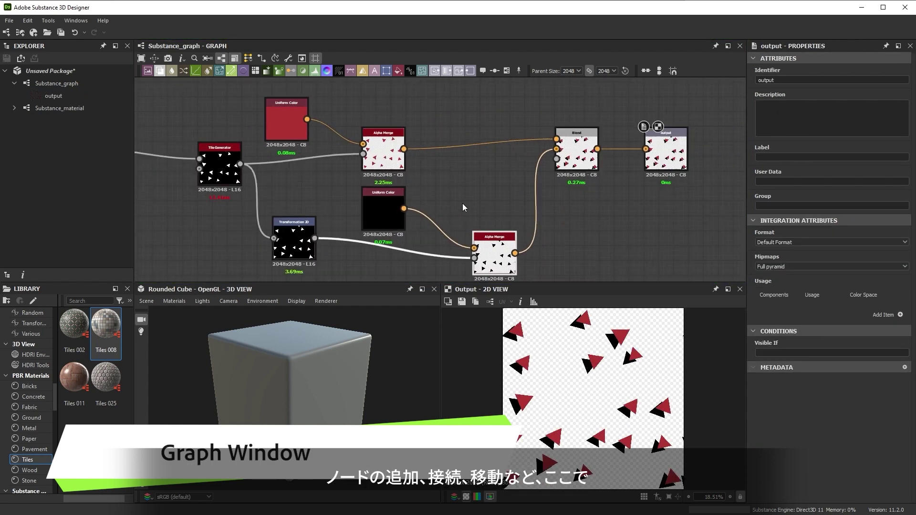
# Step: Switch the Tile Generator's pattern input from Polygon 1 back to the Shape node
pyautogui.moveTo(191, 176); pyautogui.dragTo(401, 175, button='middle')
pyautogui.keyDown('shift'); pyautogui.moveTo(312, 183); pyautogui.dragTo(301, 209); pyautogui.keyUp('shift')
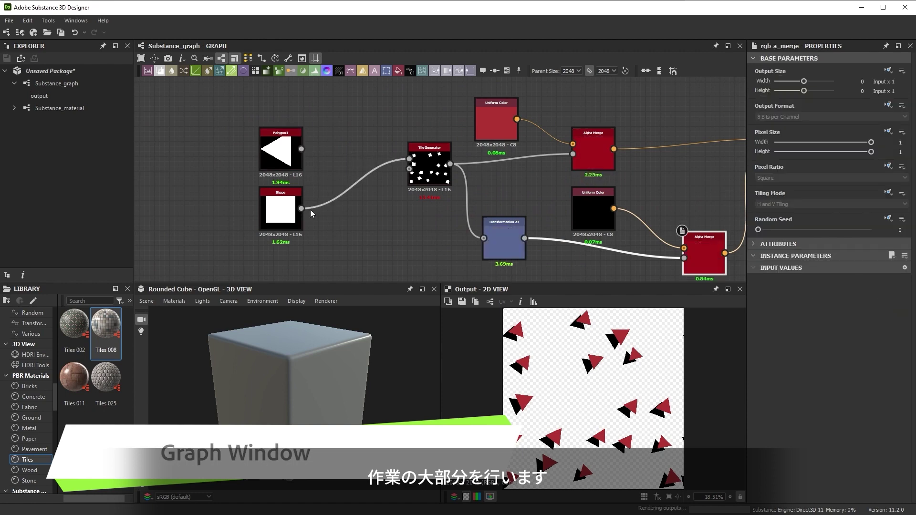
# Step: Examine the properties of the Shape node, the package's graphs and the upper Alpha Merge node
pyautogui.moveTo(543, 181); pyautogui.dragTo(400, 177, button='middle')
pyautogui.click(155, 204)
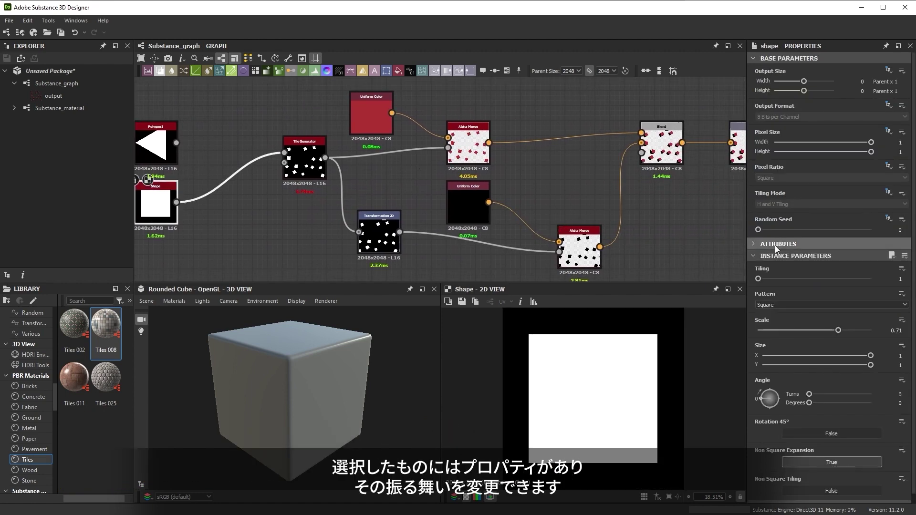
pyautogui.click(61, 84)
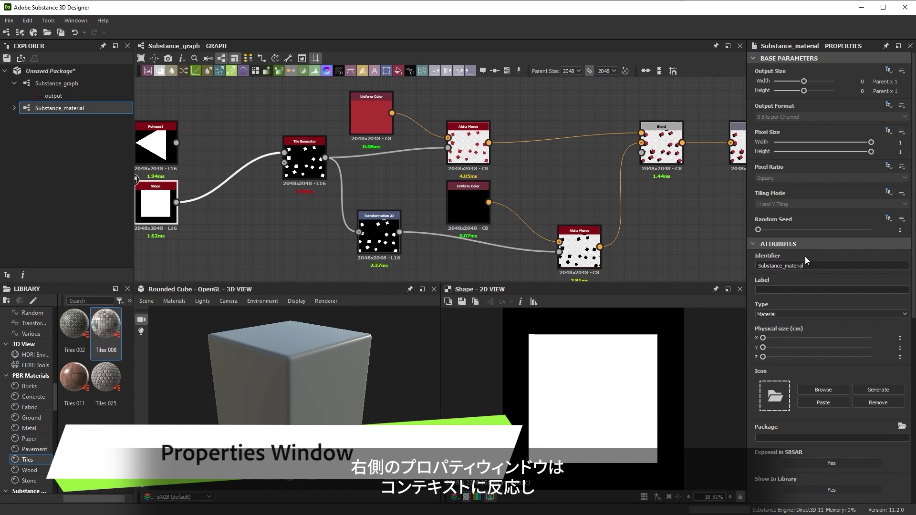
pyautogui.click(468, 148)
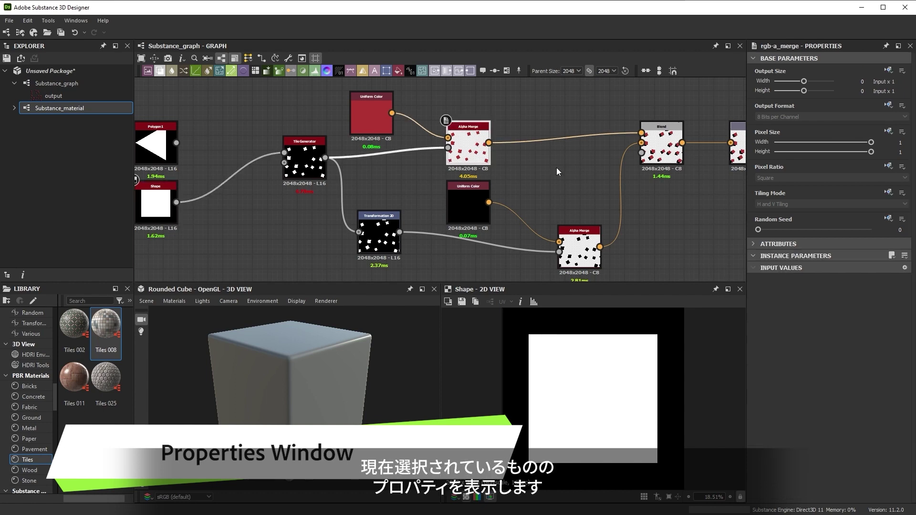
# Step: Change the red Uniform Color node's output color to yellow by shifting its hue
pyautogui.click(362, 103)
pyautogui.click(776, 296)
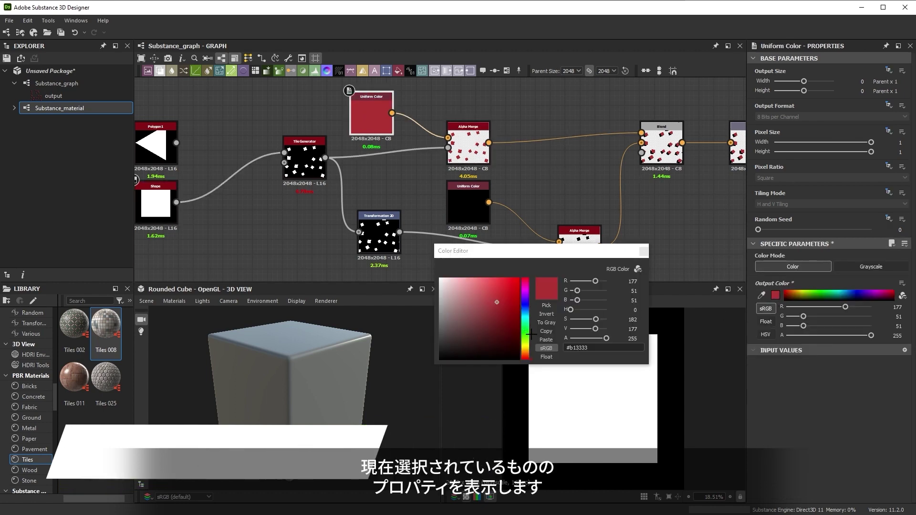
pyautogui.moveTo(526, 357); pyautogui.dragTo(526, 349)
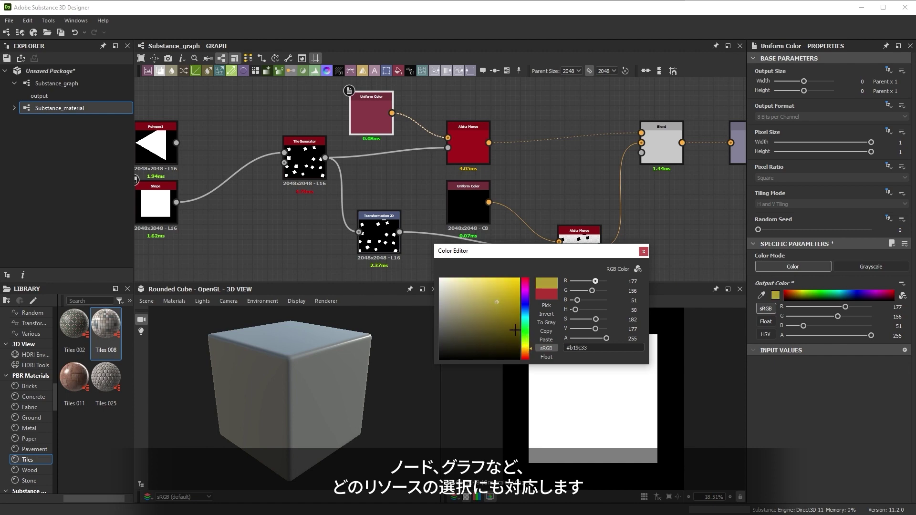
pyautogui.click(644, 251)
# Step: Preview the Tile Generator, Transformation 2D, Alpha Merge, black Uniform Color and Blend results in 2D, and frame the whole graph
pyautogui.click(304, 163)
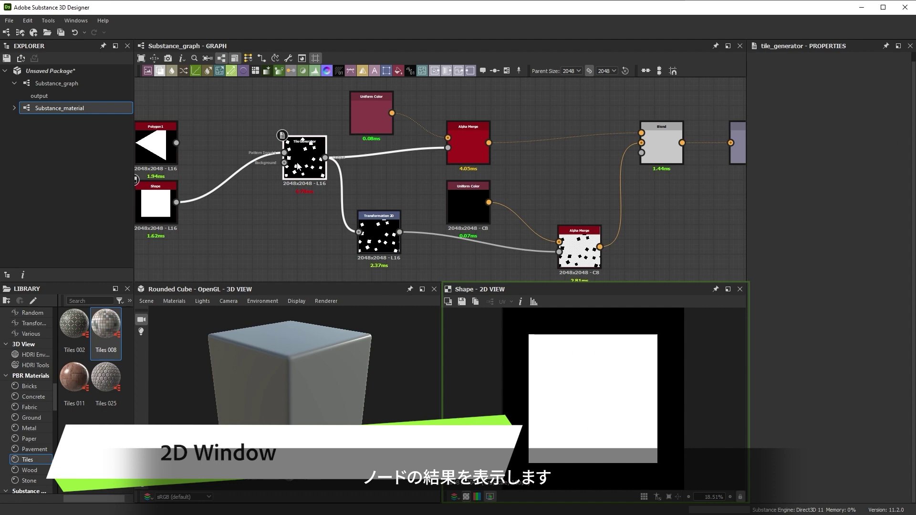
pyautogui.doubleClick(379, 236)
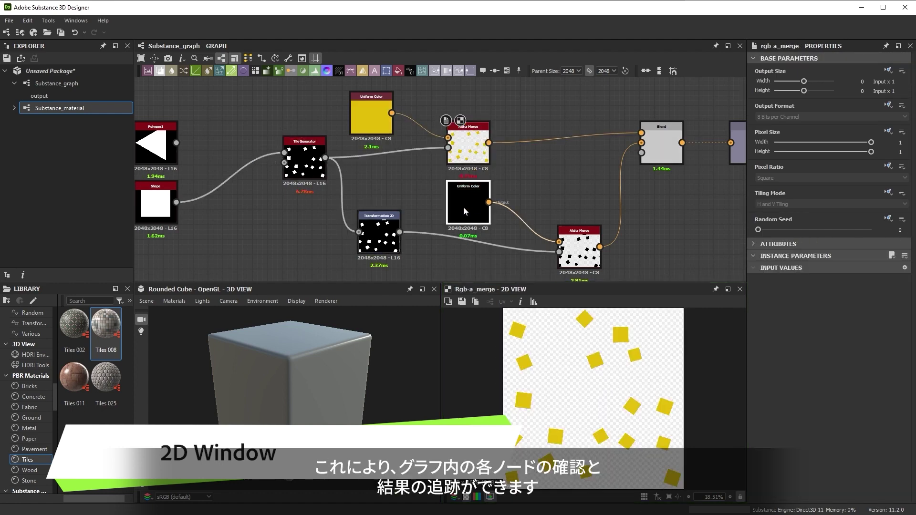
pyautogui.doubleClick(463, 207)
pyautogui.doubleClick(579, 251)
pyautogui.doubleClick(661, 152)
pyautogui.press('f')
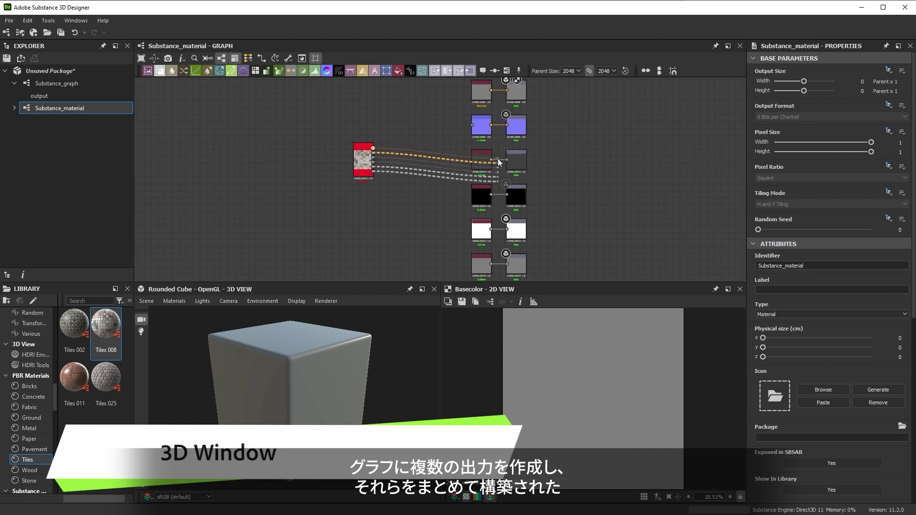
# Step: Open the Substance_material graph and inspect its tile material on the rounded cube in 3D
pyautogui.moveTo(497, 159); pyautogui.dragTo(508, 159)
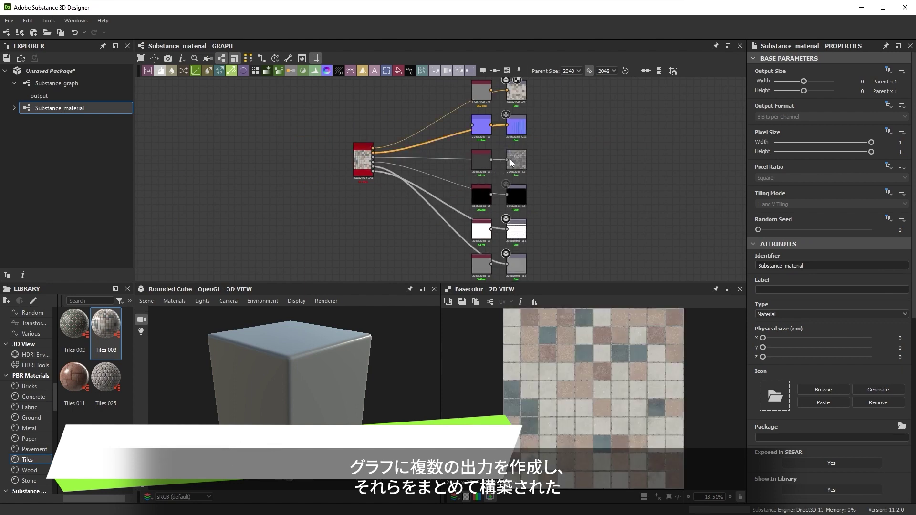
pyautogui.moveTo(346, 394); pyautogui.dragTo(290, 396)
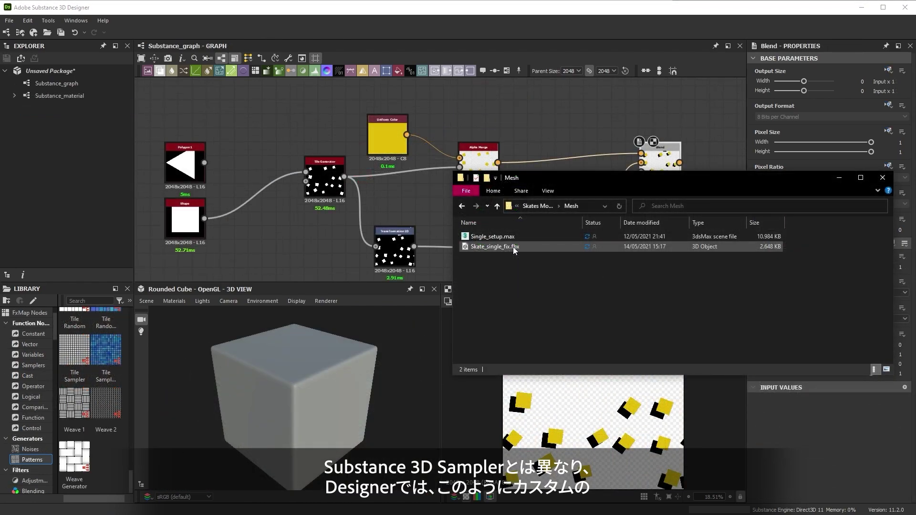
# Step: Load the custom mesh Skate_single_fix.fbx into the 3D view and rotate it to a side view
pyautogui.moveTo(513, 247); pyautogui.dragTo(340, 368)
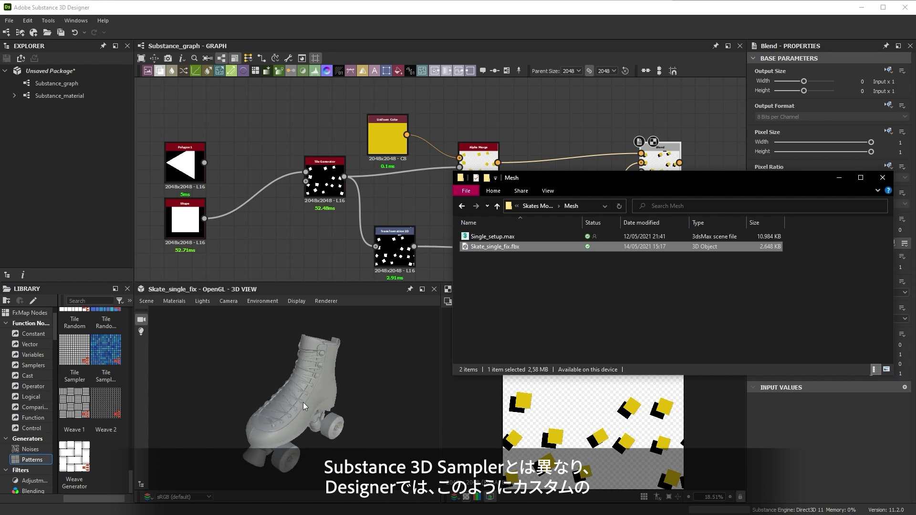
pyautogui.moveTo(302, 402); pyautogui.dragTo(438, 380)
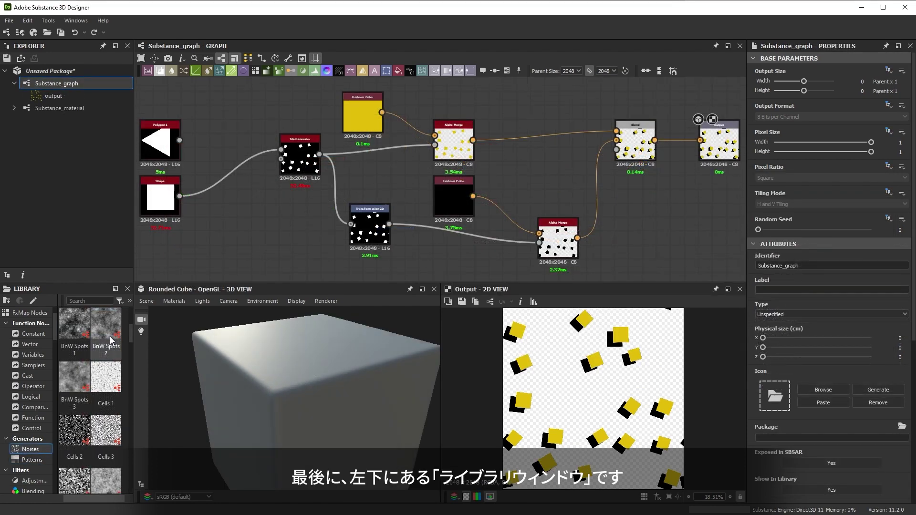
# Step: Add a Directional Noise 3 node from the library's noises to Substance_graph, between the two Alpha Merge nodes
pyautogui.scroll(-5, 111, 340)
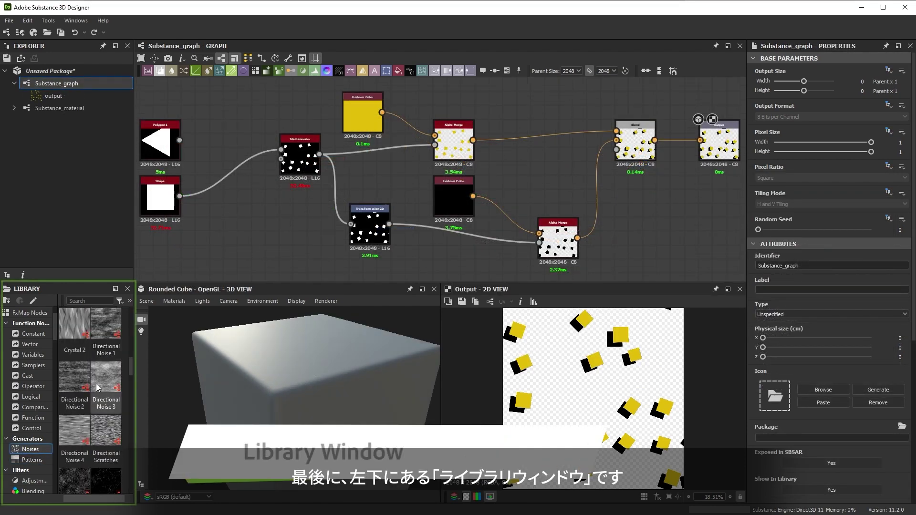
pyautogui.moveTo(106, 377); pyautogui.dragTo(520, 183)
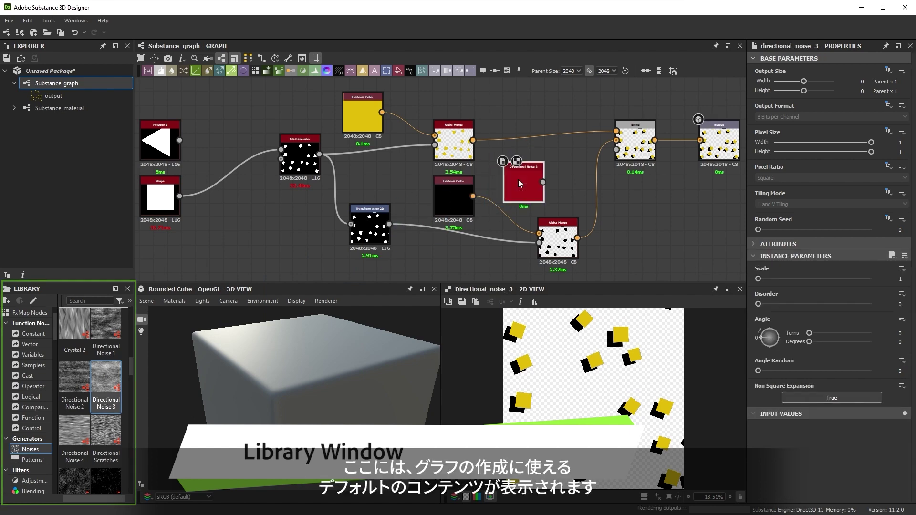
# Step: Add a Polygon 1 node from the library's patterns to Substance_graph, below the Shape node
pyautogui.click(30, 461)
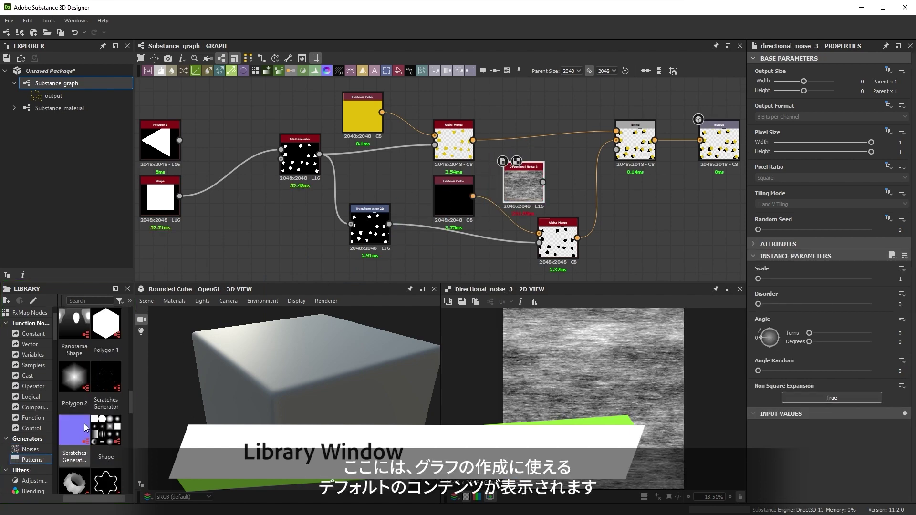
pyautogui.moveTo(104, 333); pyautogui.dragTo(230, 237)
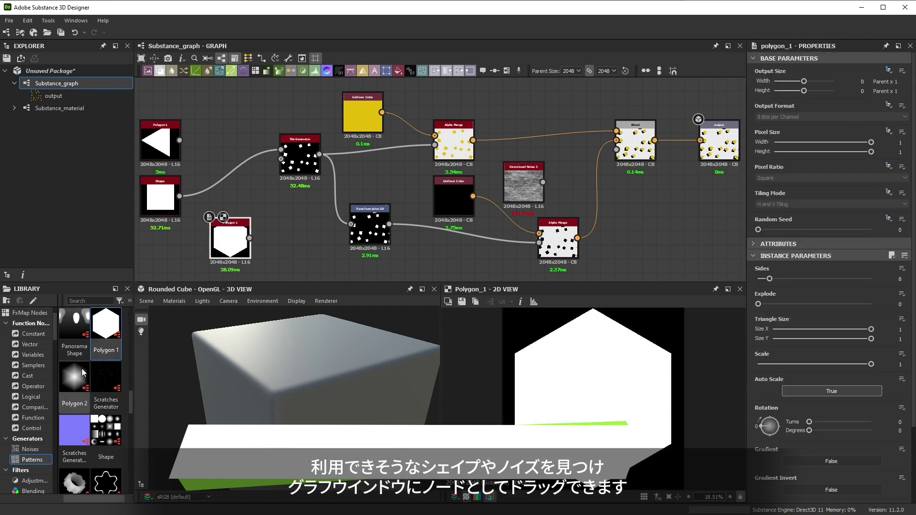
pyautogui.scroll(-5, 91, 372)
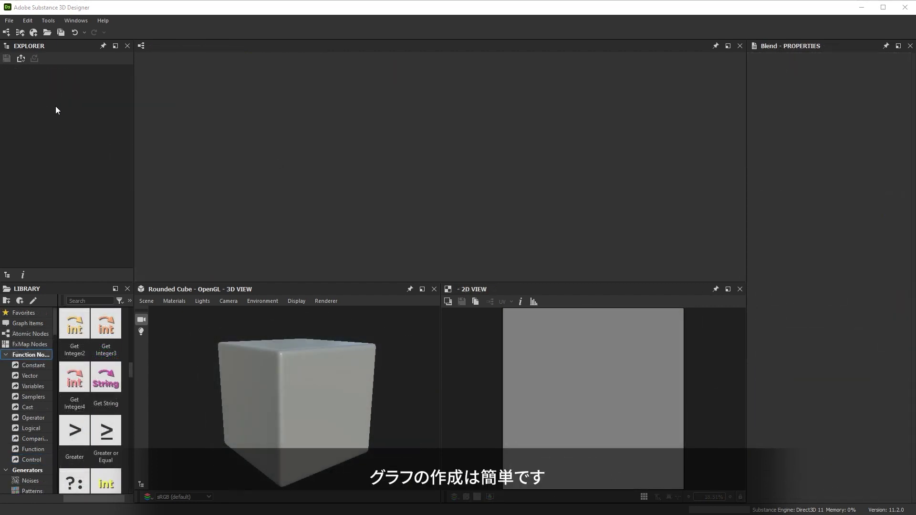
# Step: Create a new Substance graph from the Empty template, named "Shape 1"
pyautogui.click(7, 33)
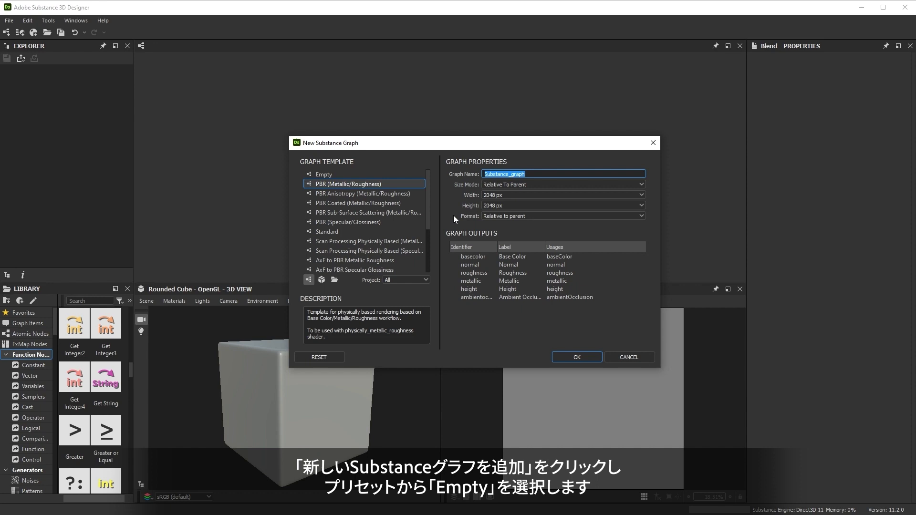
pyautogui.click(336, 173)
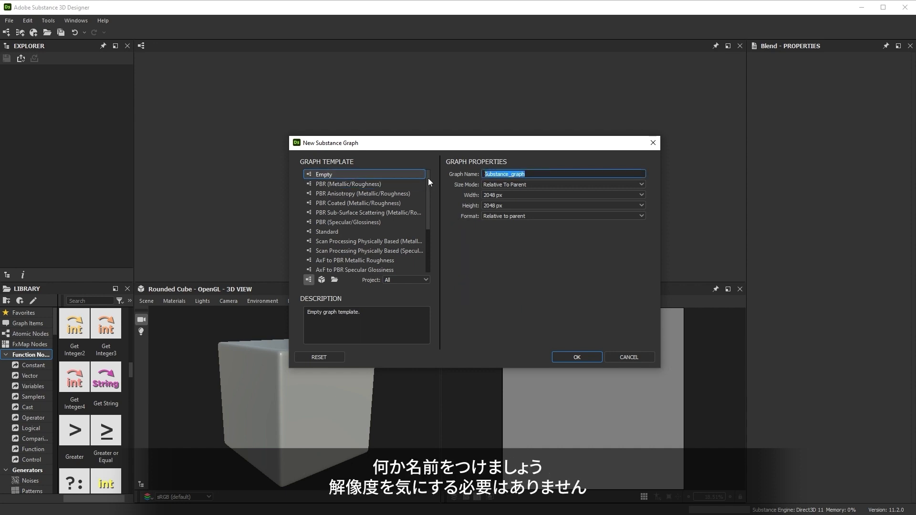
pyautogui.write('Shape 1')
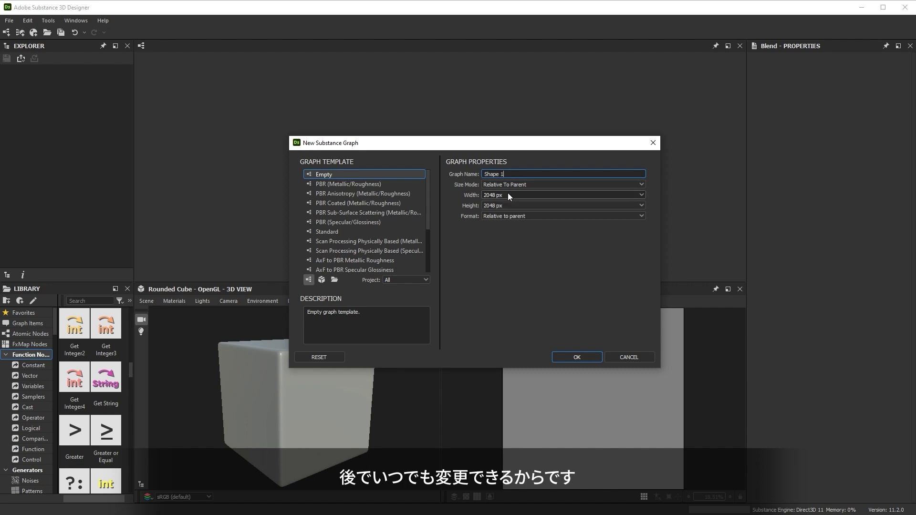
pyautogui.click(576, 358)
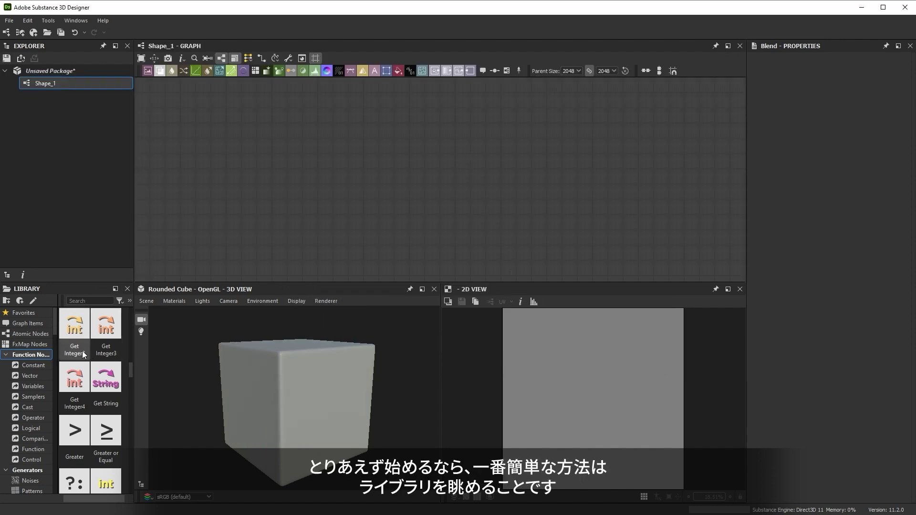
# Step: Add a Shape node from the library's generator patterns to the graph and collapse its base parameters
pyautogui.click(6, 356)
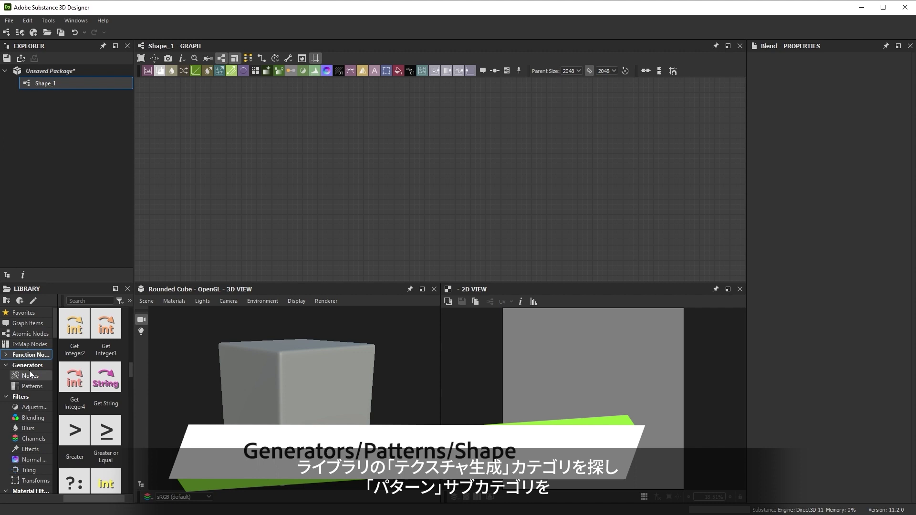
pyautogui.click(30, 376)
pyautogui.click(41, 387)
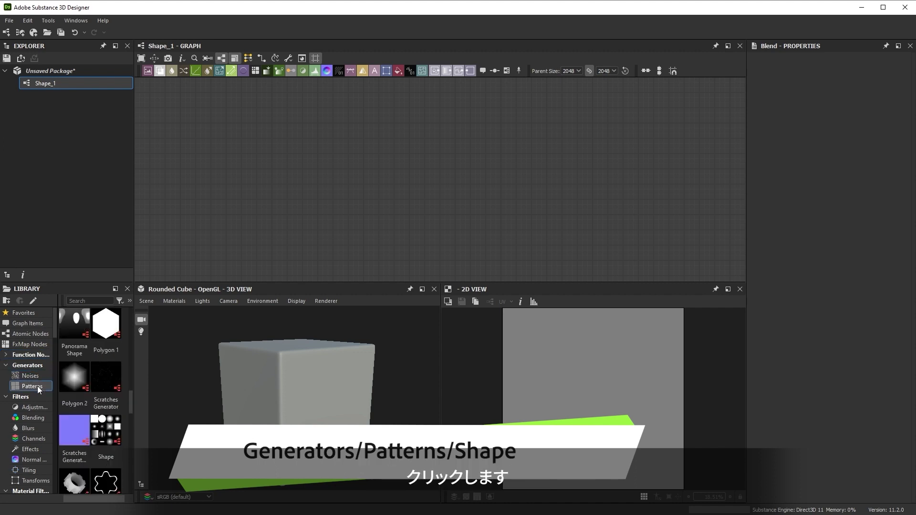
pyautogui.moveTo(130, 401); pyautogui.dragTo(394, 168)
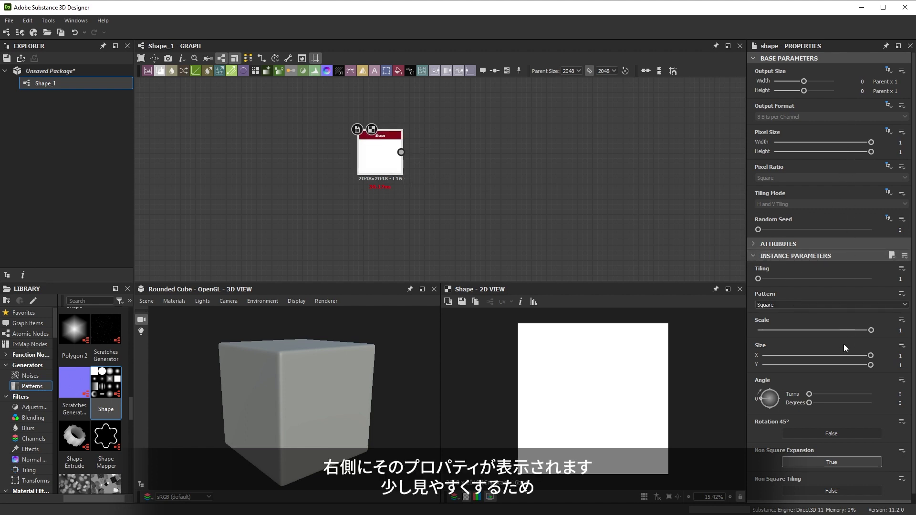
pyautogui.click(770, 59)
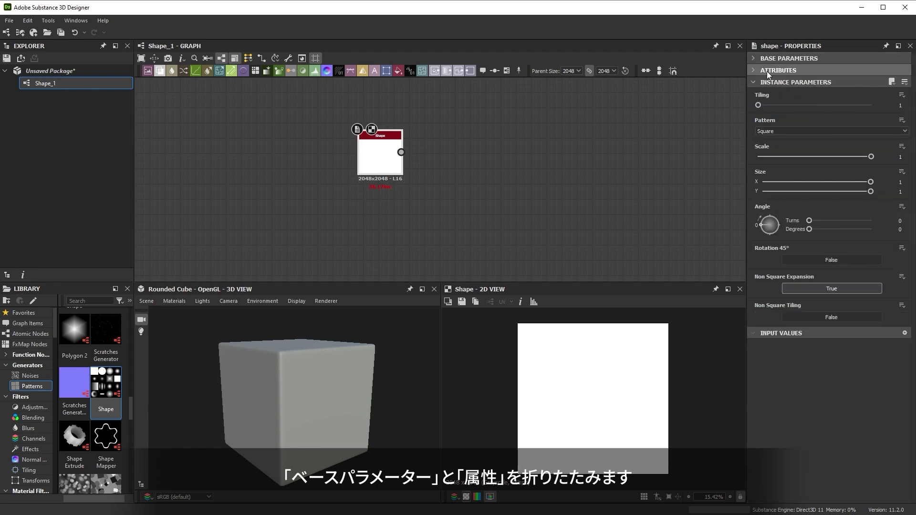
# Step: Try the Disc, Paraboloid and Thorn patterns on the Shape node and return it to Square
pyautogui.click(782, 131)
pyautogui.click(780, 145)
pyautogui.click(781, 131)
pyautogui.click(779, 152)
pyautogui.click(782, 131)
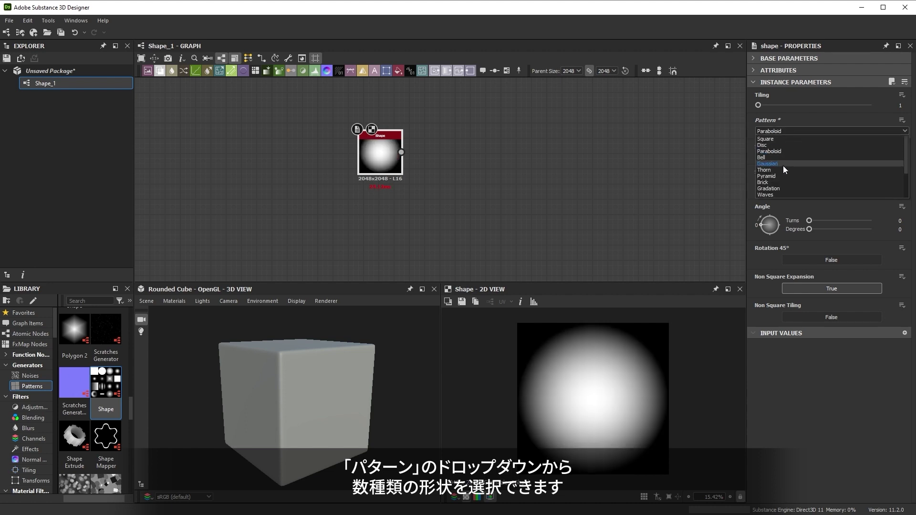
pyautogui.click(784, 170)
pyautogui.click(791, 130)
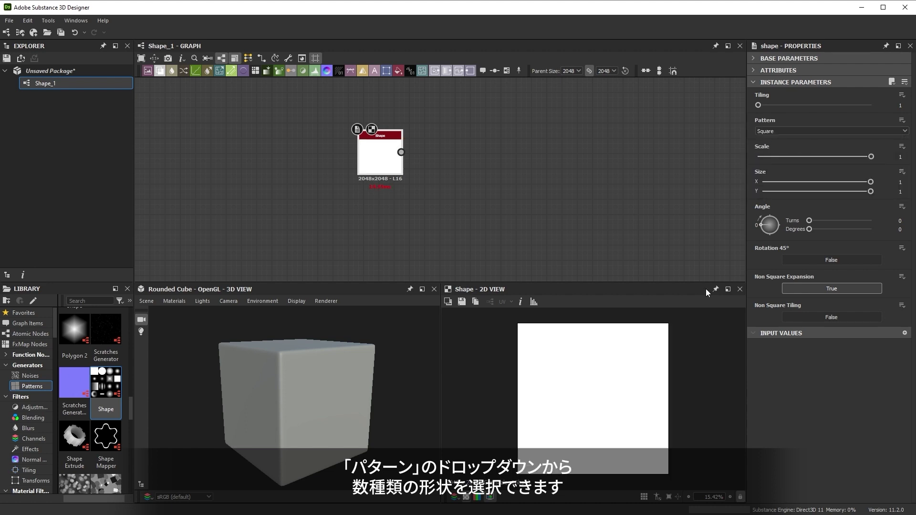
# Step: Set the Shape node's scale to 0.69 and its size to X 0.91 and Y 0.27
pyautogui.moveTo(871, 157); pyautogui.dragTo(862, 184)
pyautogui.moveTo(808, 196); pyautogui.dragTo(791, 192)
# Step: Rotate the rectangle freely to about -69 degrees and reset its angle to the default
pyautogui.moveTo(763, 226); pyautogui.dragTo(766, 233)
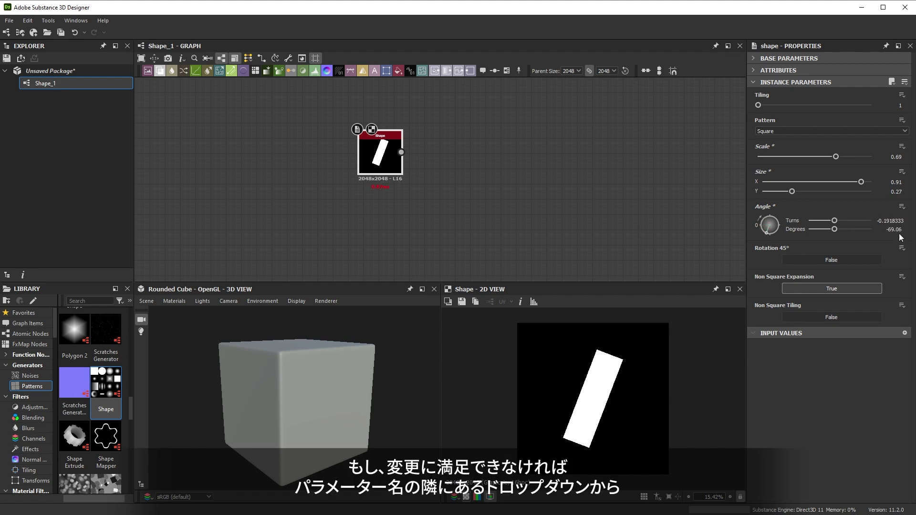
pyautogui.click(903, 207)
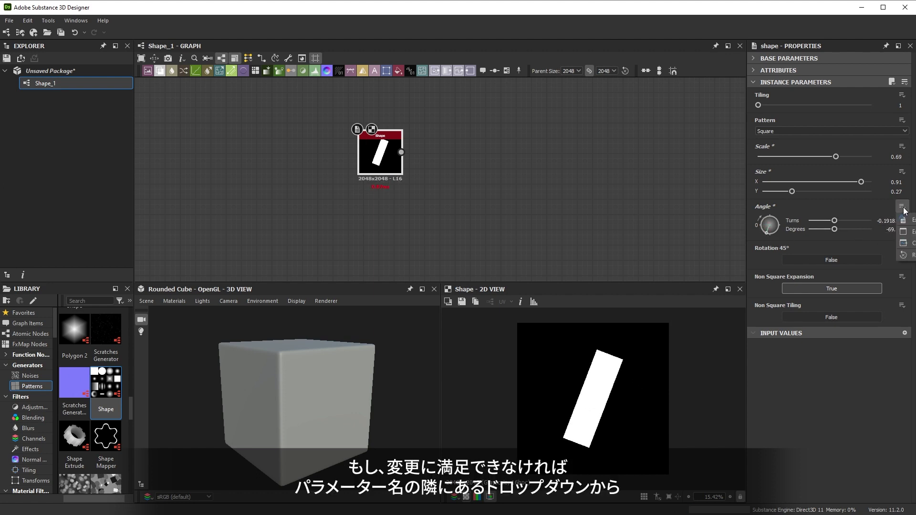
pyautogui.click(905, 255)
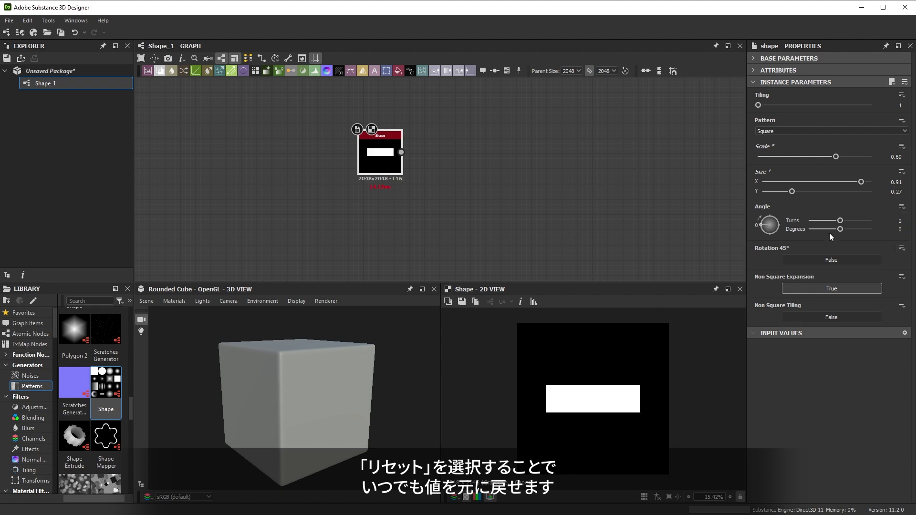
# Step: Set the Shape node's angle to exactly 90 degrees, and reset the angle to its default again
pyautogui.doubleClick(887, 231)
pyautogui.write('90')
pyautogui.press('Return')
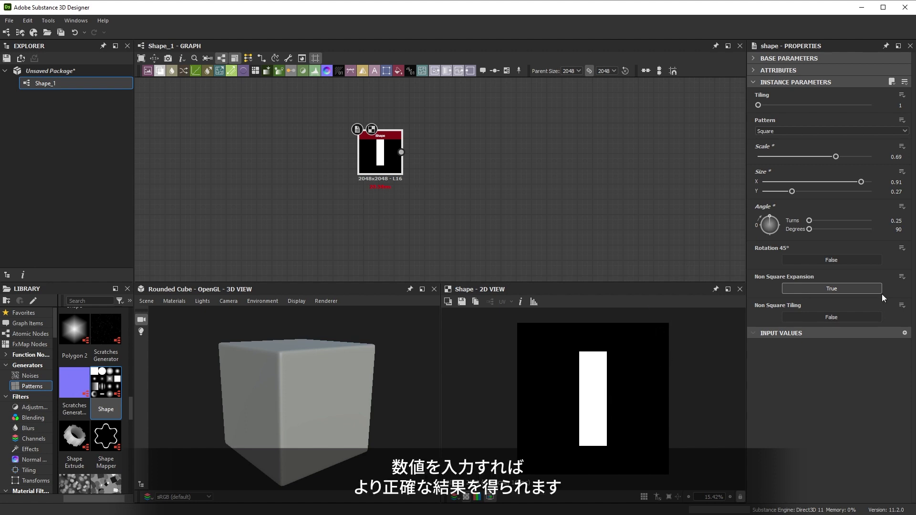
pyautogui.click(902, 206)
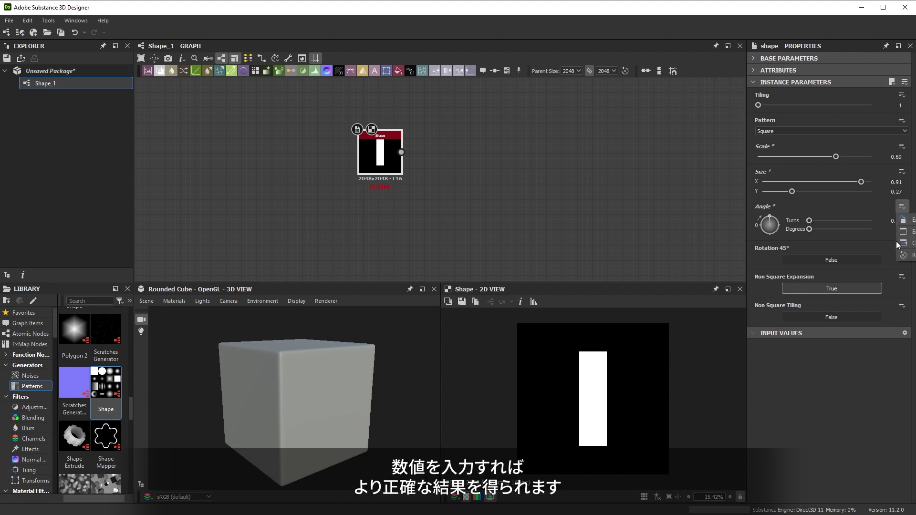
pyautogui.click(905, 255)
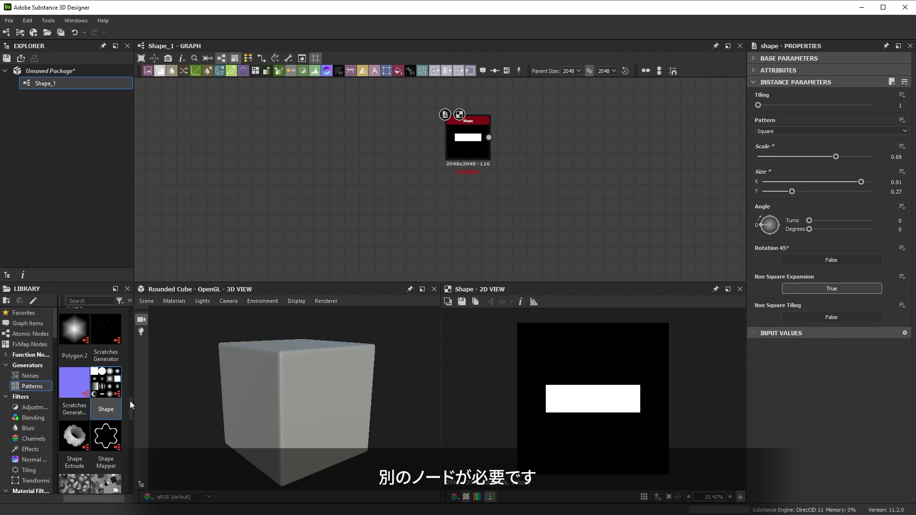
# Step: Search the node menu for polygon and add a Polygon 1 node below the Shape node
pyautogui.scroll(2, 131, 404)
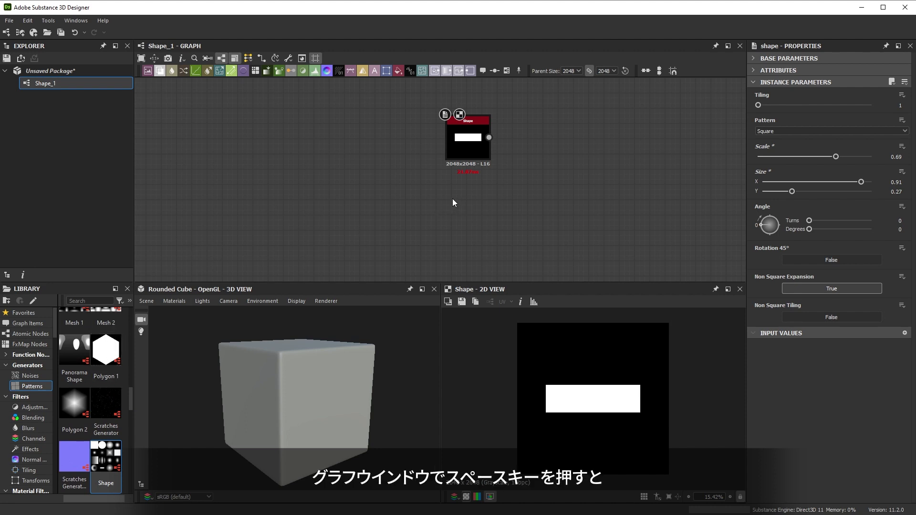
pyautogui.press('space')
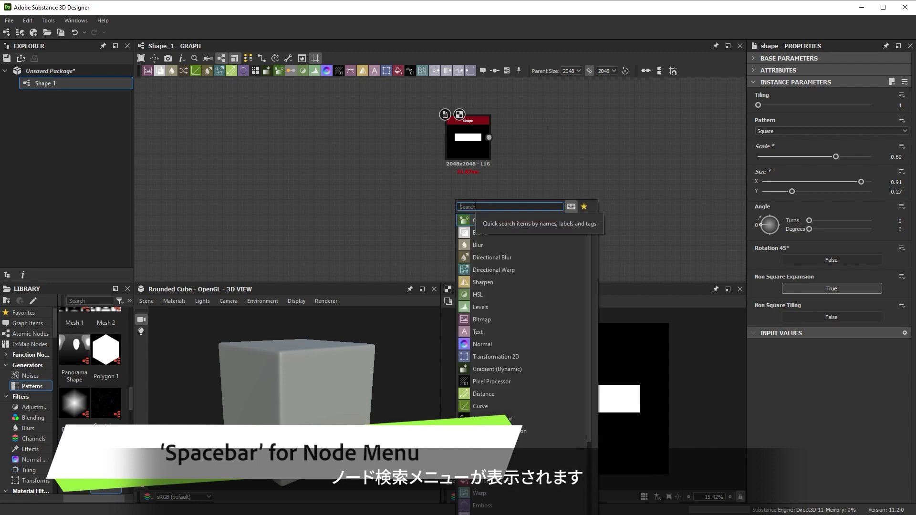
pyautogui.write('polygon')
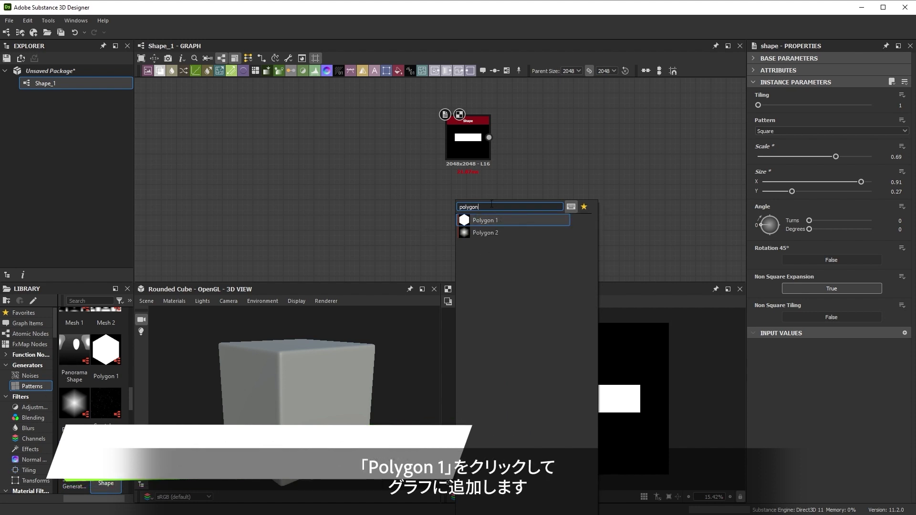
pyautogui.click(497, 221)
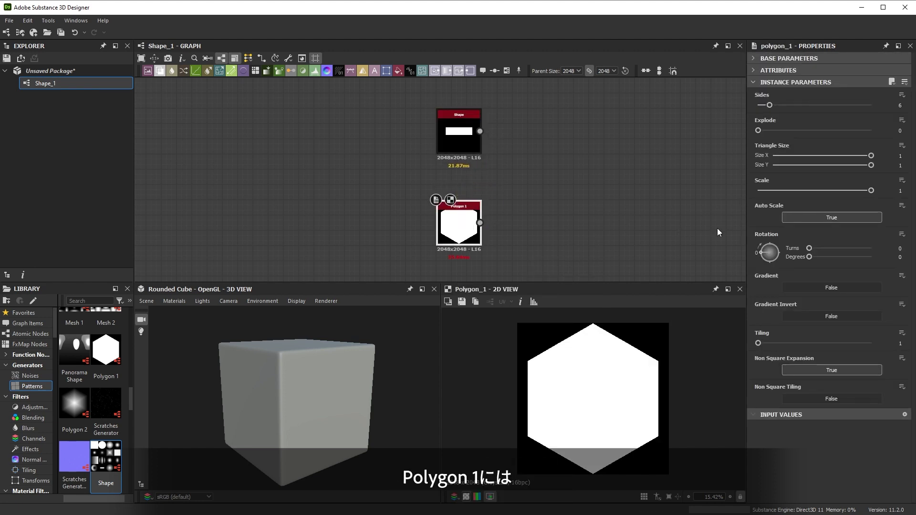
# Step: Turn the polygon into a smaller triangle with 3 sides and a scale of 0.54
pyautogui.click(782, 106)
pyautogui.moveTo(783, 107); pyautogui.dragTo(758, 129)
pyautogui.moveTo(871, 191); pyautogui.dragTo(819, 196)
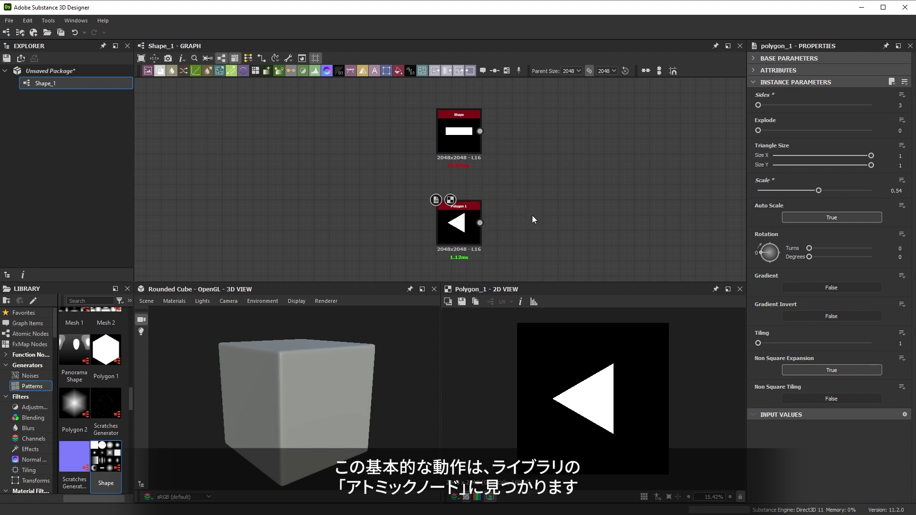
# Step: Add a Transformation 2D node beside Polygon 1 and connect the Polygon 1 output to its input
pyautogui.click(30, 334)
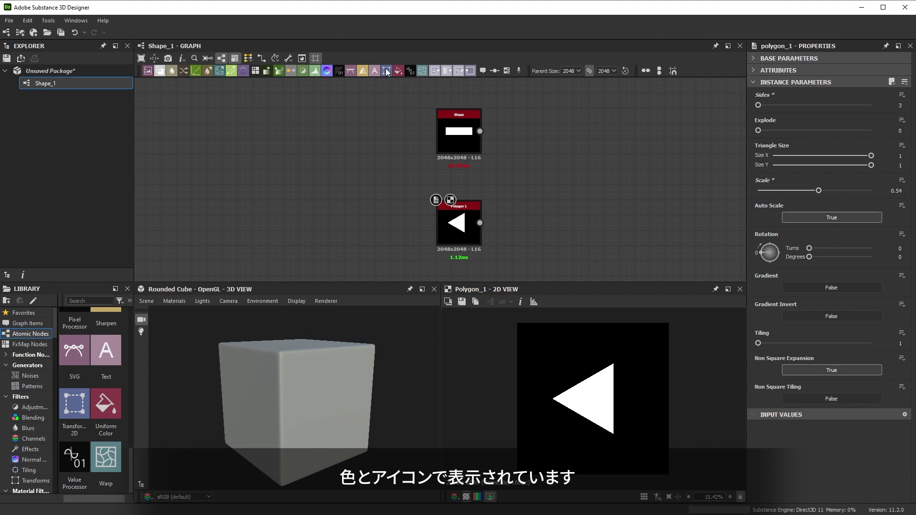
pyautogui.press('space')
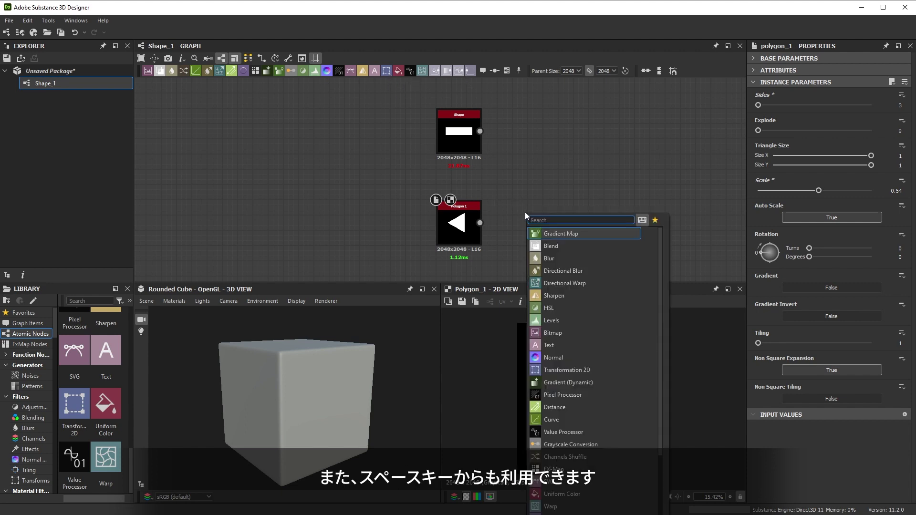
pyautogui.write('trans')
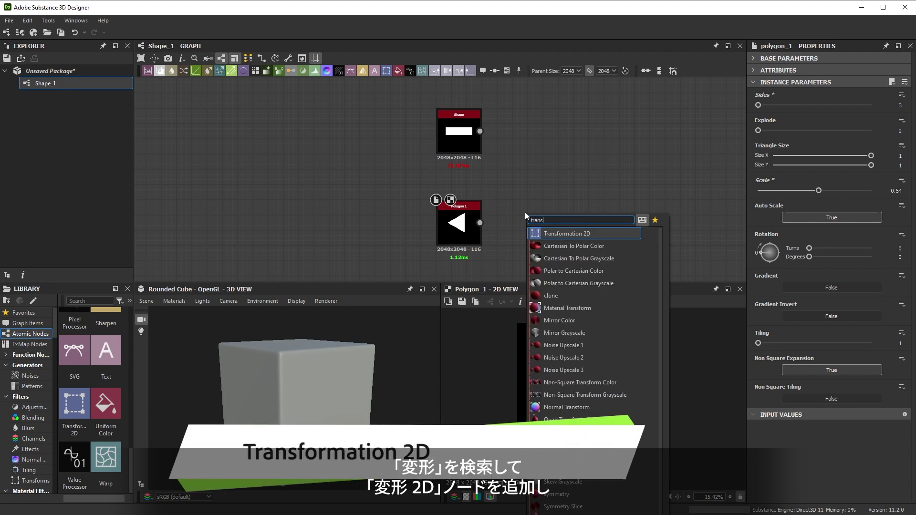
pyautogui.click(560, 233)
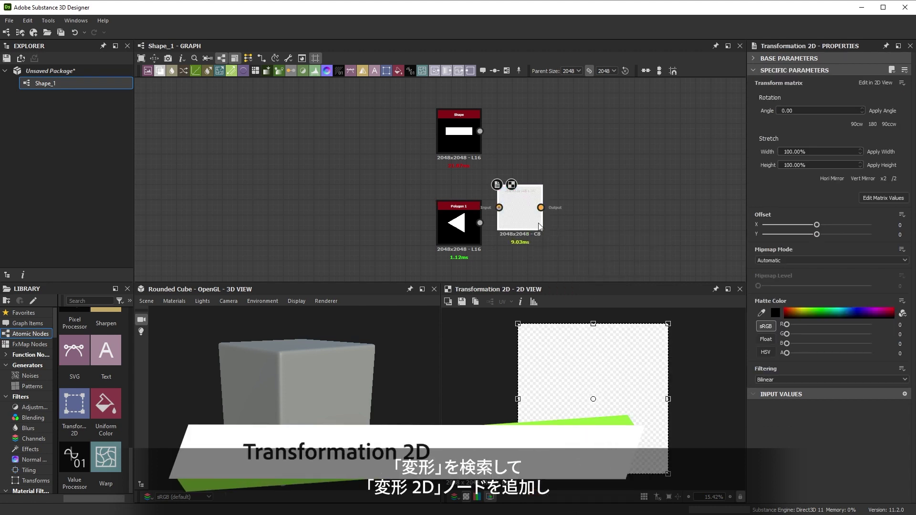
pyautogui.moveTo(539, 228); pyautogui.dragTo(555, 228)
pyautogui.moveTo(479, 223); pyautogui.dragTo(530, 223)
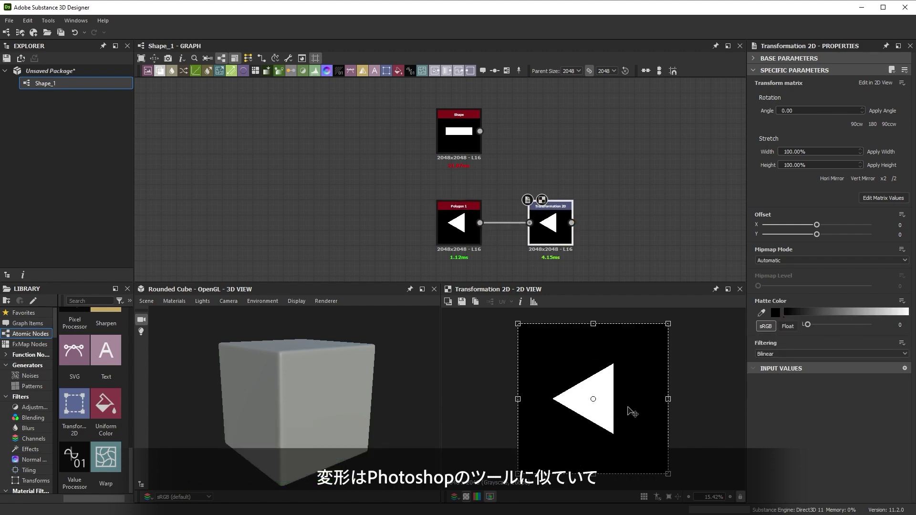
# Step: Shift the triangle to the left in the Transformation 2D node, to an X offset of about 0.22
pyautogui.moveTo(615, 431); pyautogui.dragTo(580, 424)
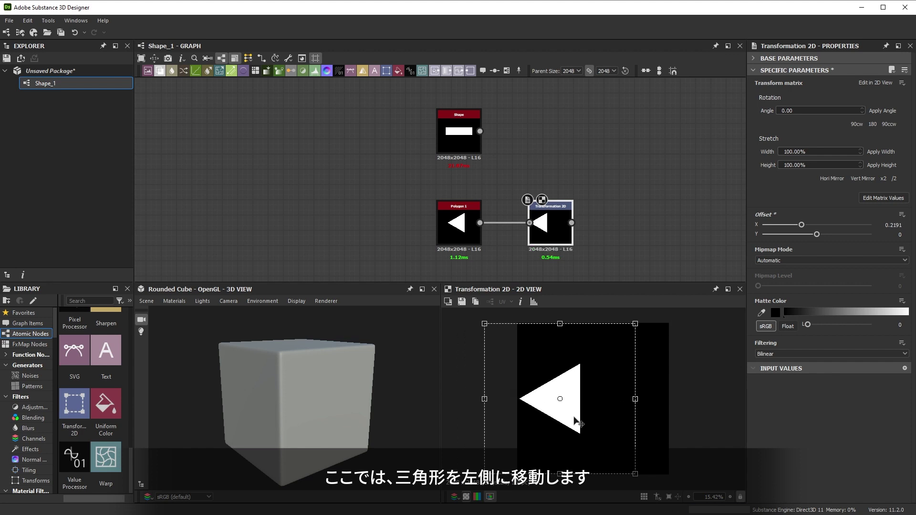
pyautogui.click(632, 213)
# Step: Move the Shape node so it sits directly above the Transformation 2D node in the graph
pyautogui.moveTo(552, 161)
pyautogui.mouseDown(button='middle')
pyautogui.moveTo(533, 154)
pyautogui.moveTo(546, 166)
pyautogui.mouseUp(button='middle')
pyautogui.click(437, 126)
pyautogui.click(437, 128)
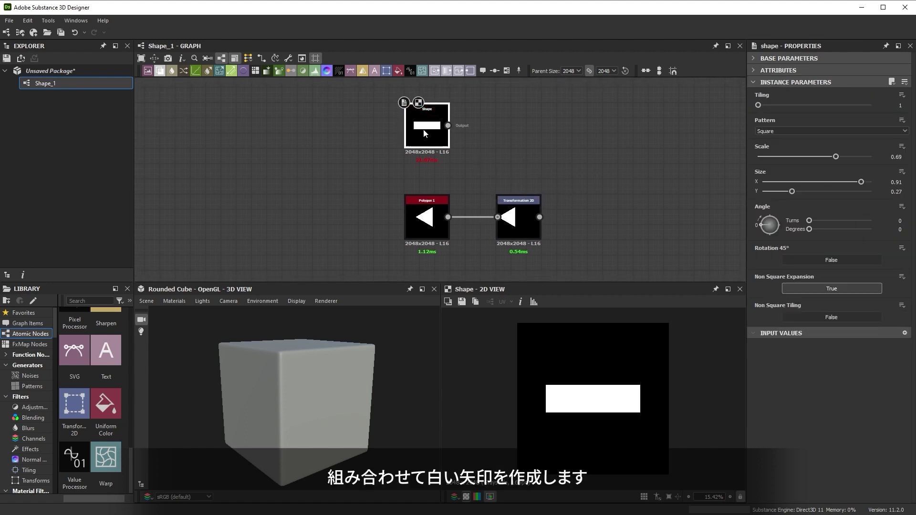
pyautogui.moveTo(423, 133); pyautogui.dragTo(514, 133)
pyautogui.moveTo(598, 174)
pyautogui.mouseDown(button='middle')
pyautogui.moveTo(588, 171)
pyautogui.moveTo(589, 181)
pyautogui.mouseUp(button='middle')
# Step: Add a Blend node to the graph, to the right of the Shape and Transformation 2D nodes
pyautogui.click(588, 170)
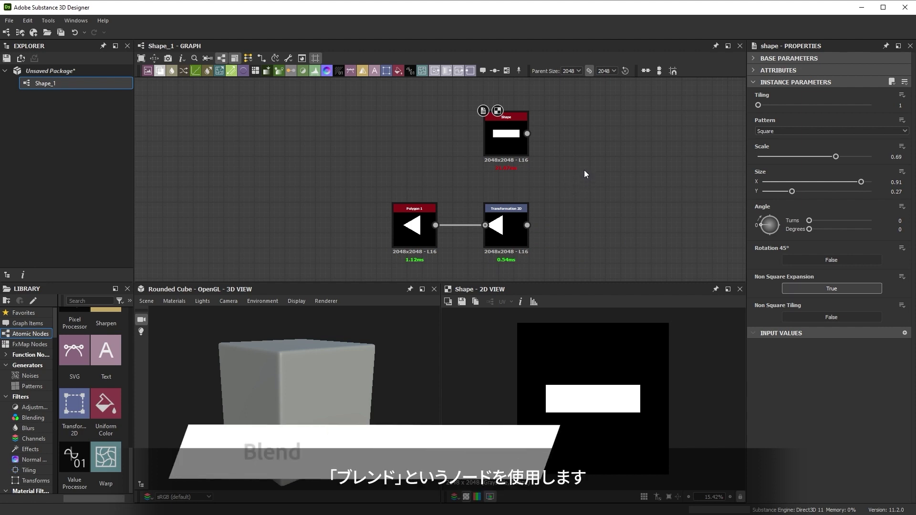
pyautogui.press('space')
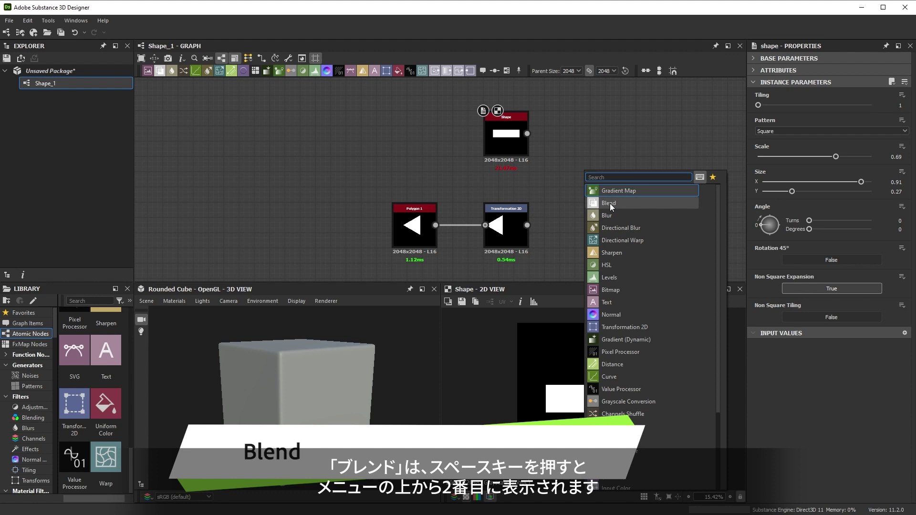
pyautogui.press('Escape')
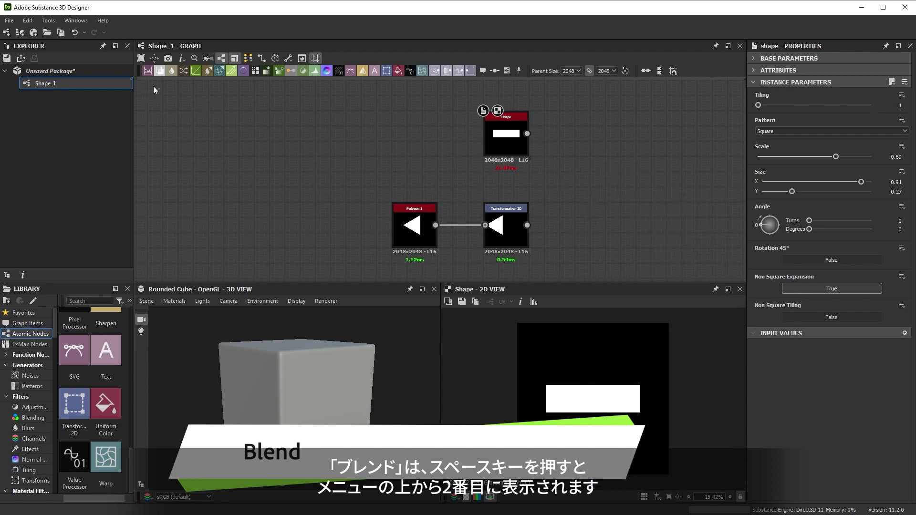
pyautogui.moveTo(160, 72); pyautogui.dragTo(592, 177)
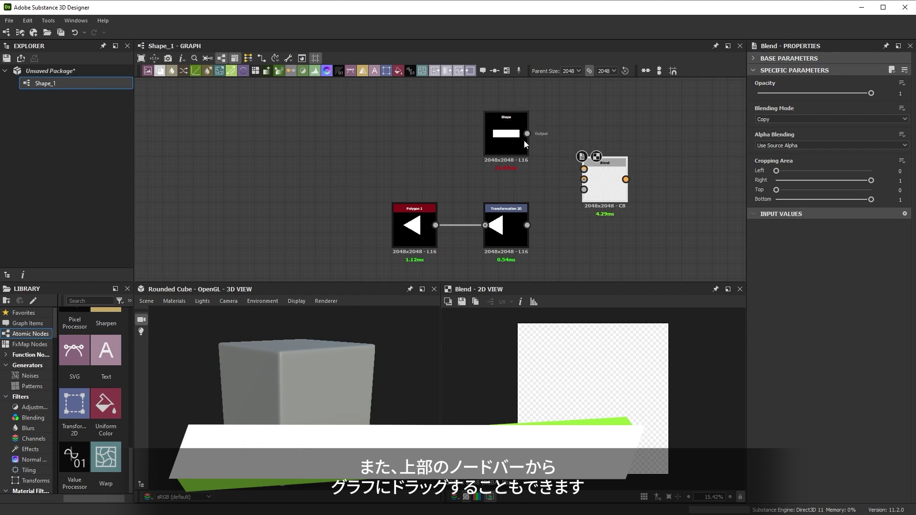
# Step: Connect the Transformation 2D output to the Blend node's background input and the Shape output to its foreground input
pyautogui.moveTo(527, 225); pyautogui.dragTo(584, 180)
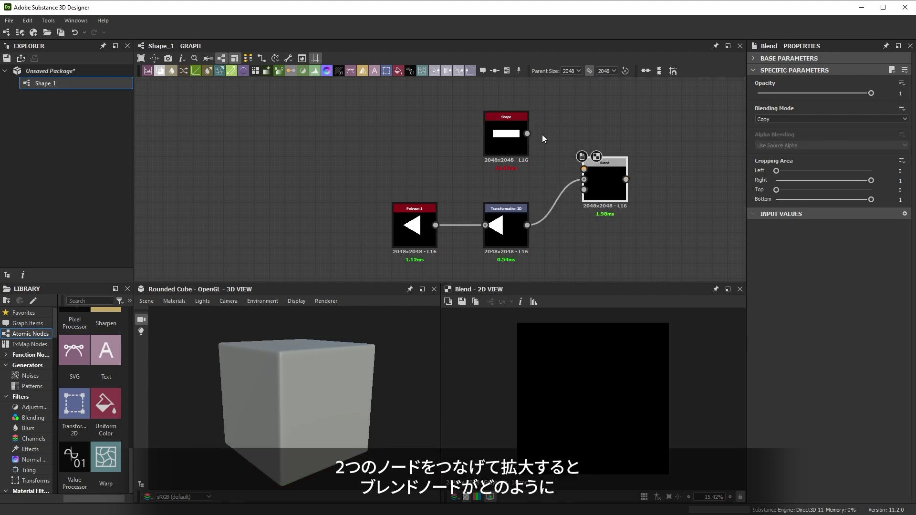
pyautogui.moveTo(527, 134); pyautogui.dragTo(584, 169)
pyautogui.scroll(4, 554, 184)
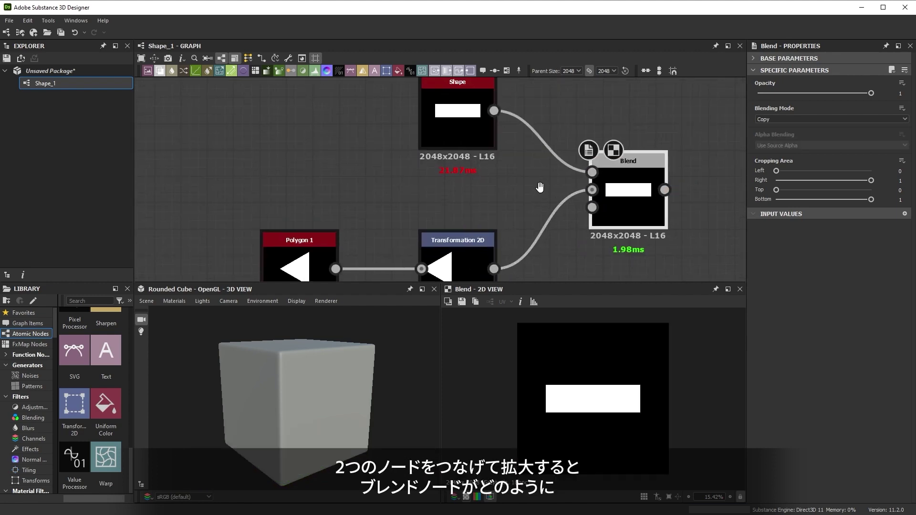
pyautogui.moveTo(619, 185)
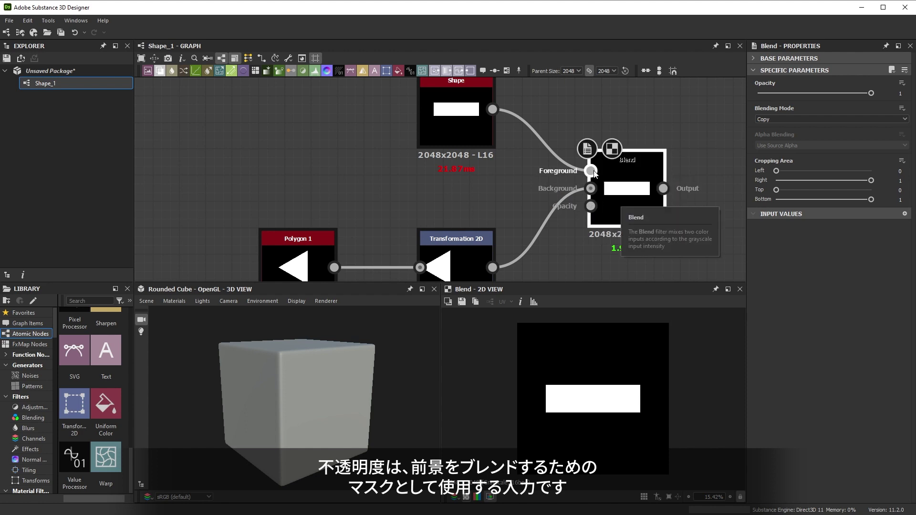
# Step: Set the Blend node's blending mode to Add (Linear Dodge)
pyautogui.press('f')
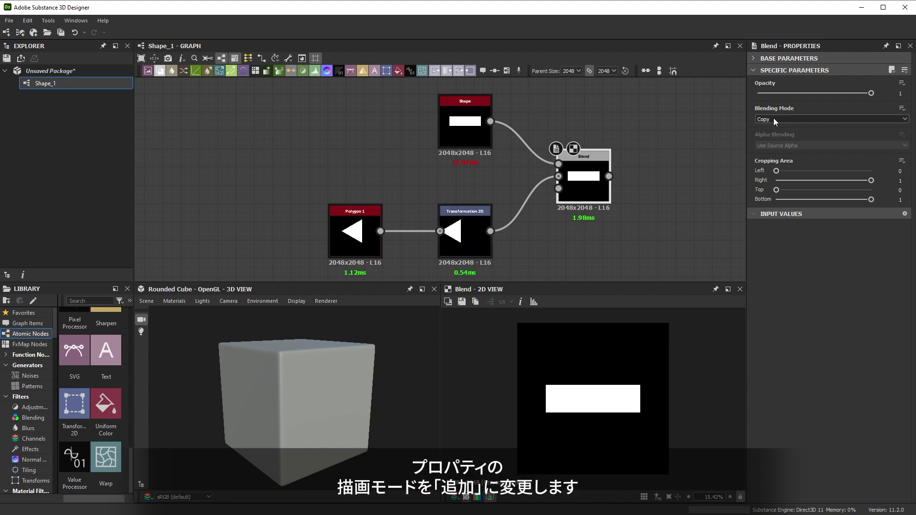
pyautogui.click(830, 119)
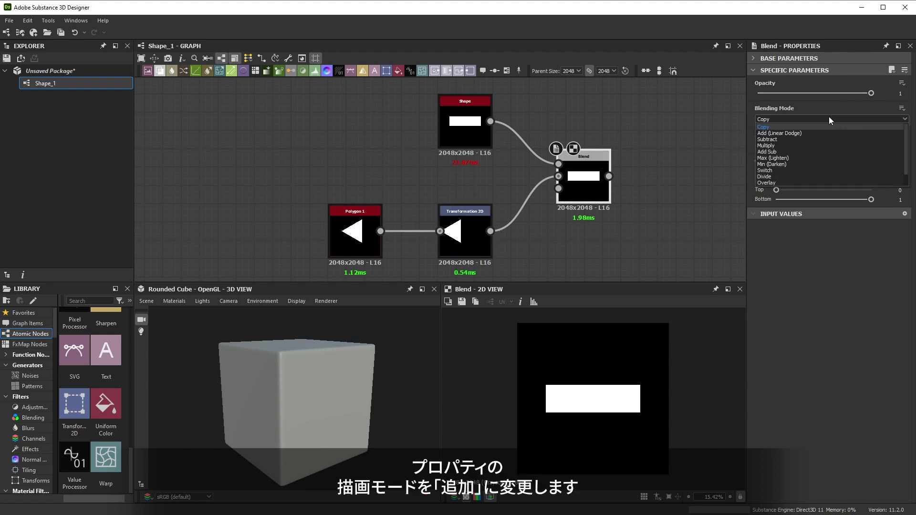
pyautogui.click(783, 133)
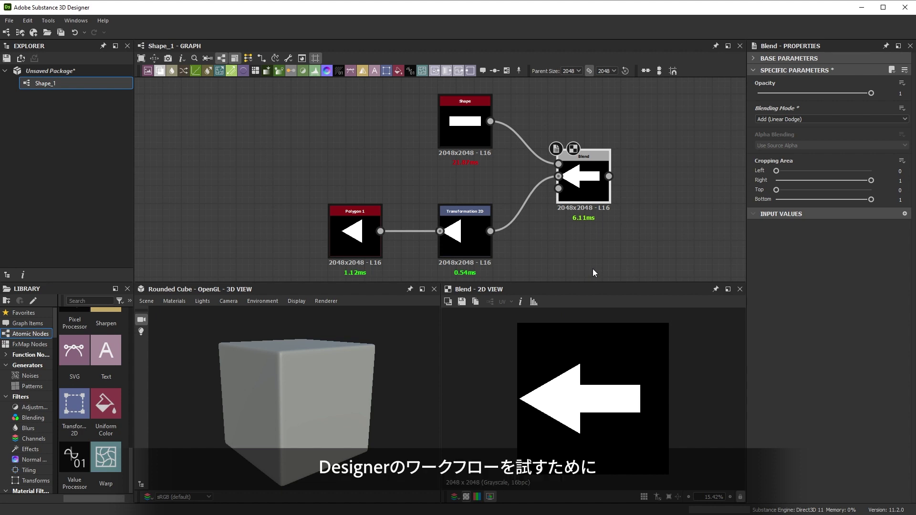
# Step: Add a second Transformation 2D node below the existing one and connect the Polygon 1 output to its input
pyautogui.scroll(-2, 617, 237)
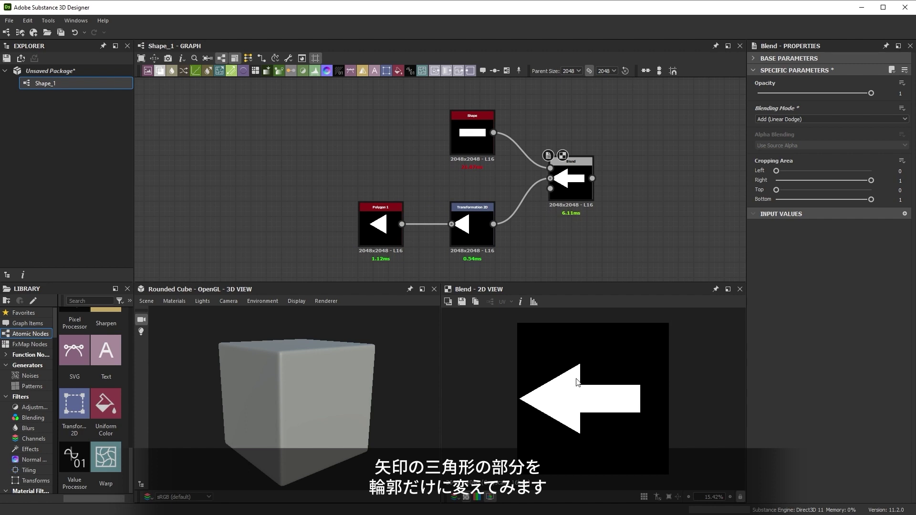
pyautogui.click(466, 209)
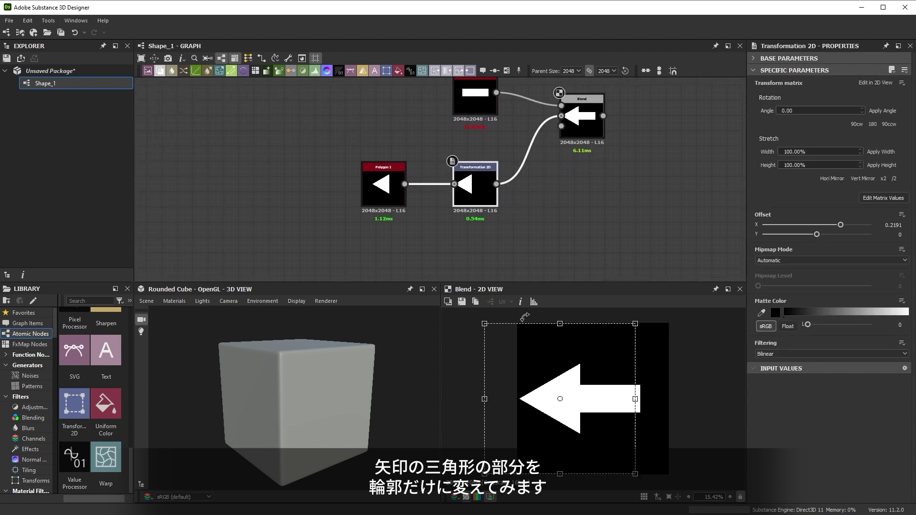
pyautogui.click(510, 222)
pyautogui.doubleClick(481, 197)
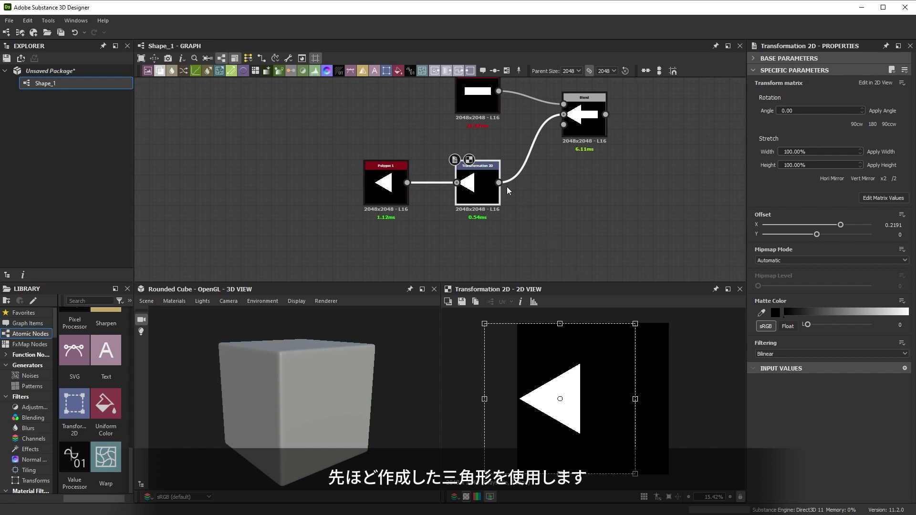
pyautogui.moveTo(471, 267); pyautogui.dragTo(528, 221, button='middle')
pyautogui.rightClick(529, 220)
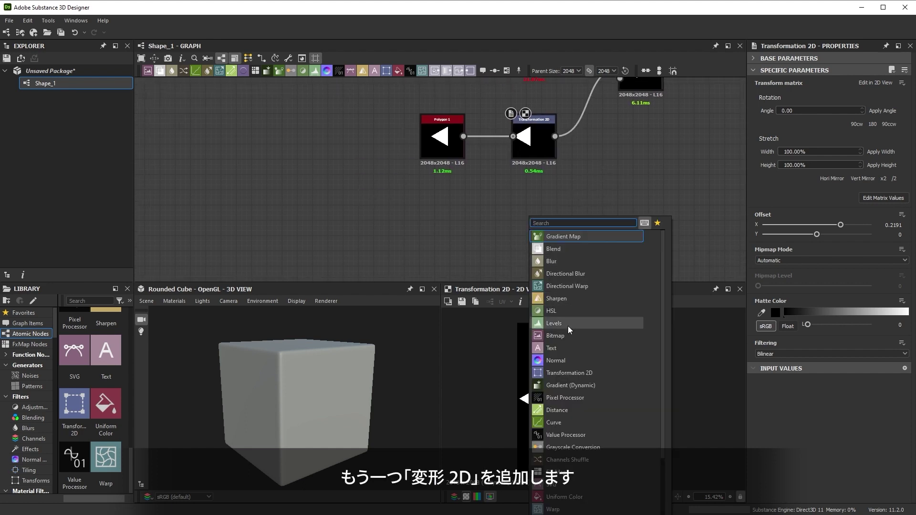
pyautogui.click(571, 360)
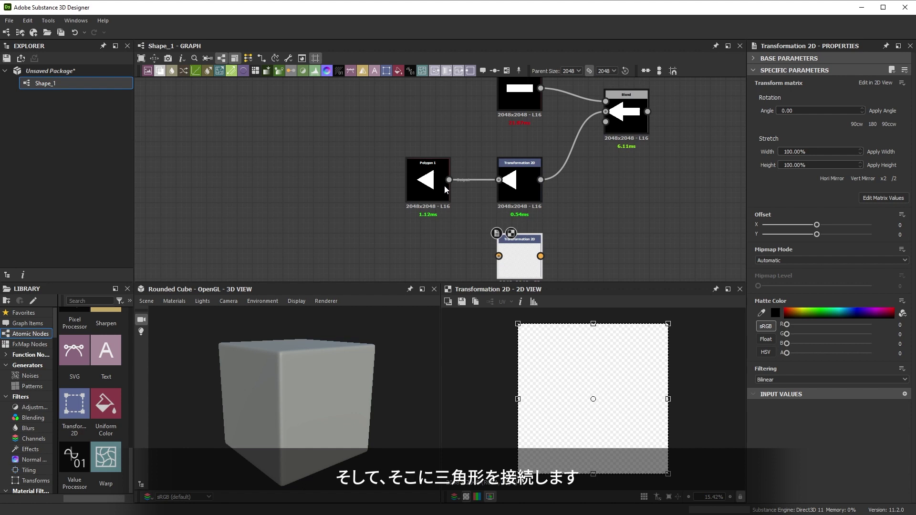
pyautogui.moveTo(449, 180); pyautogui.dragTo(499, 256)
pyautogui.moveTo(573, 233); pyautogui.dragTo(522, 210, button='middle')
# Step: Shift the triangle in the second Transformation 2D node to the left, to an X offset of about 0.12
pyautogui.moveTo(629, 402); pyautogui.dragTo(594, 403)
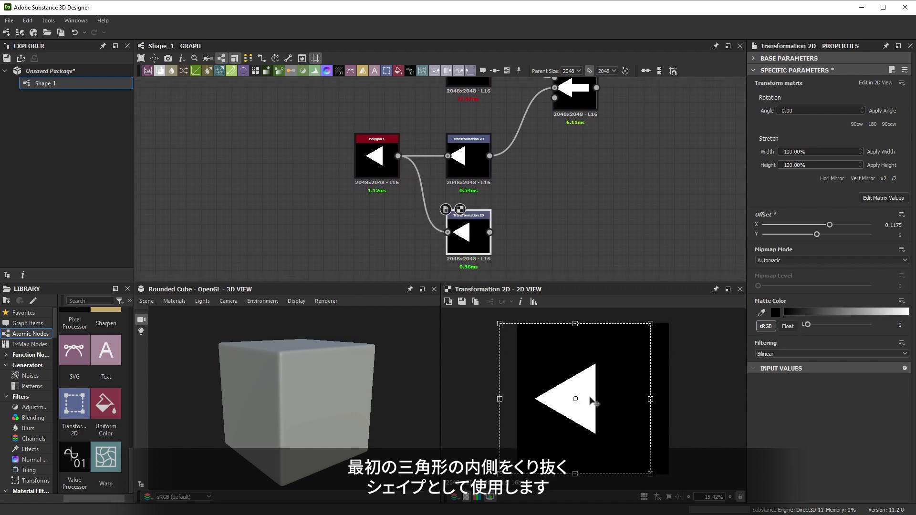
pyautogui.click(469, 175)
pyautogui.click(469, 241)
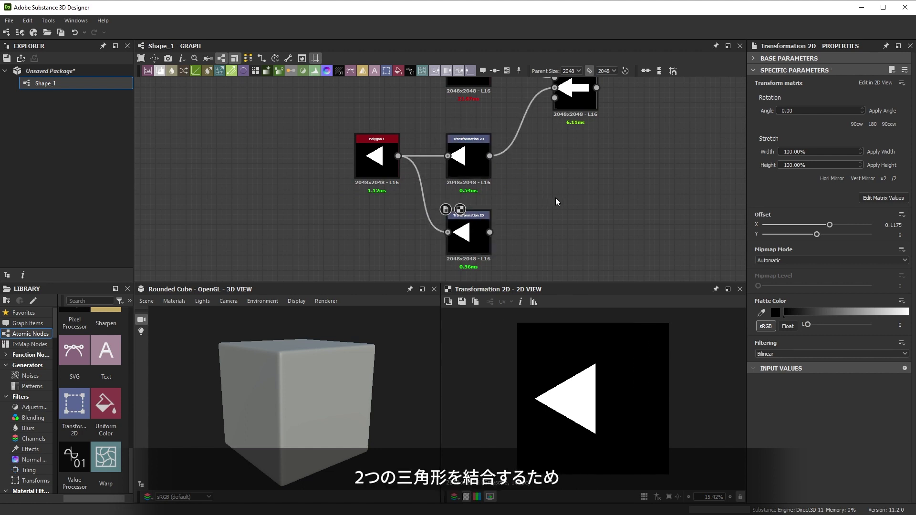
# Step: Add a second Blend node, connecting the lower Transformation 2D to its background and the upper Transformation 2D to its foreground
pyautogui.press('space')
pyautogui.write('blend')
pyautogui.click(592, 220)
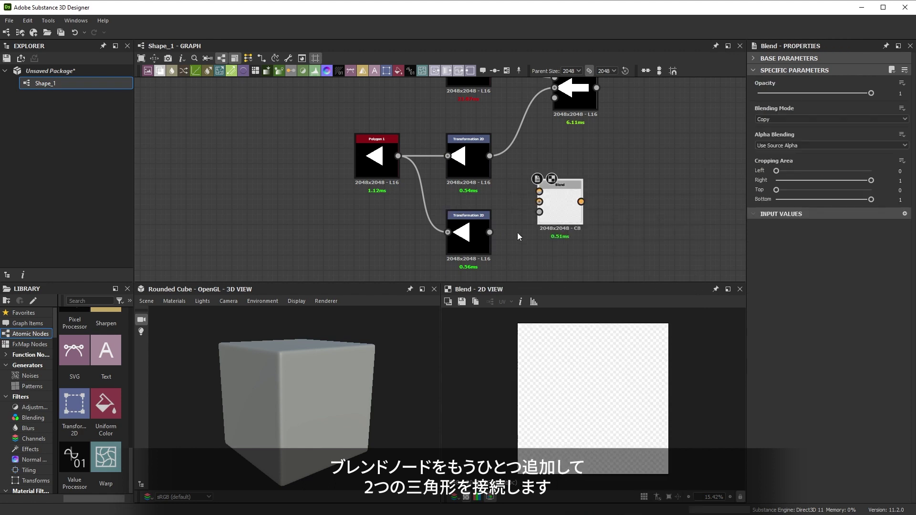
pyautogui.moveTo(489, 232); pyautogui.dragTo(539, 201)
pyautogui.moveTo(490, 155); pyautogui.dragTo(539, 191)
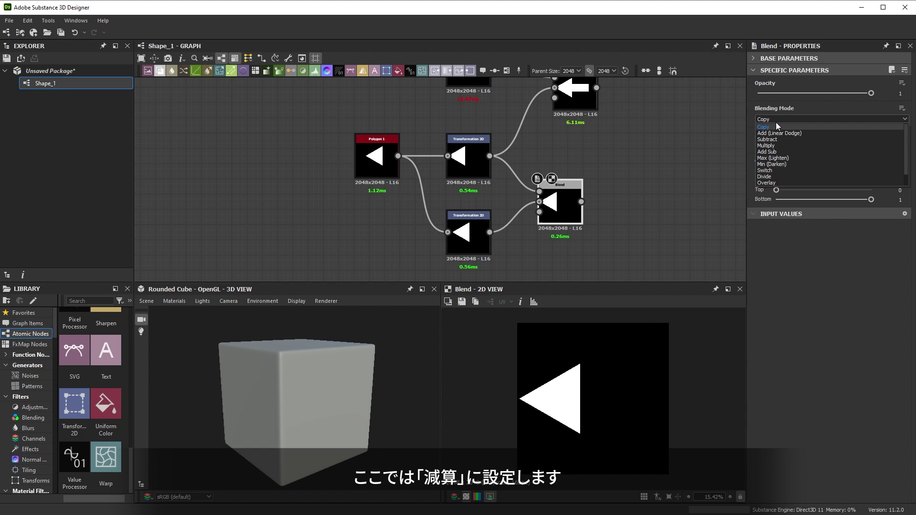
# Step: Set the second Blend node's blending mode to Subtract and move the node slightly farther right of the Transformation 2D nodes
pyautogui.click(782, 140)
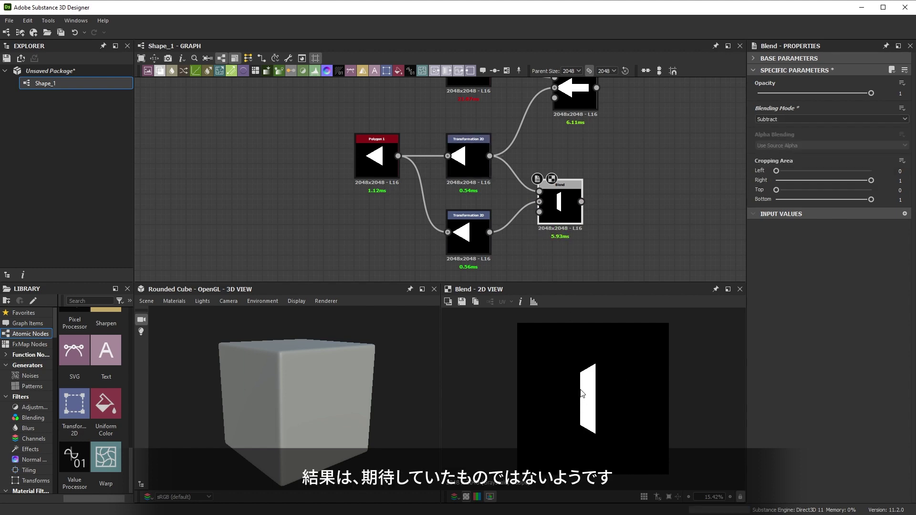
pyautogui.scroll(2, 551, 234)
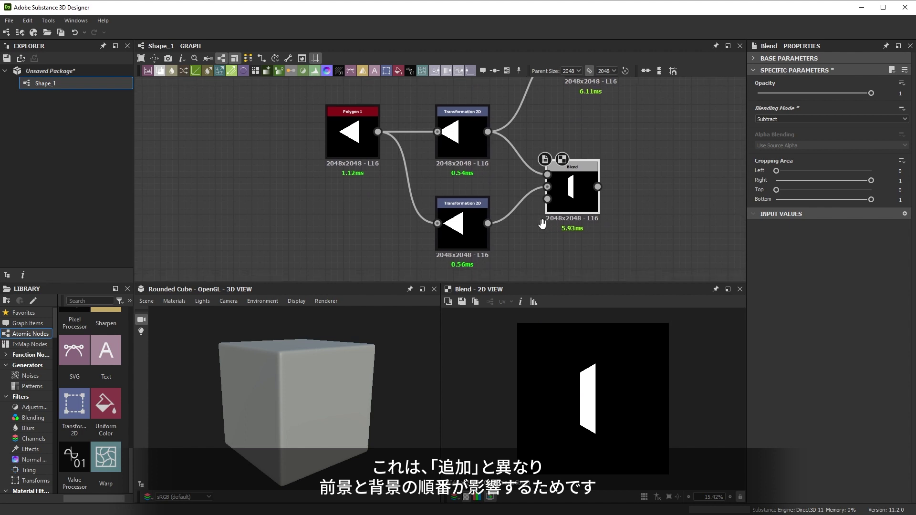
pyautogui.click(462, 220)
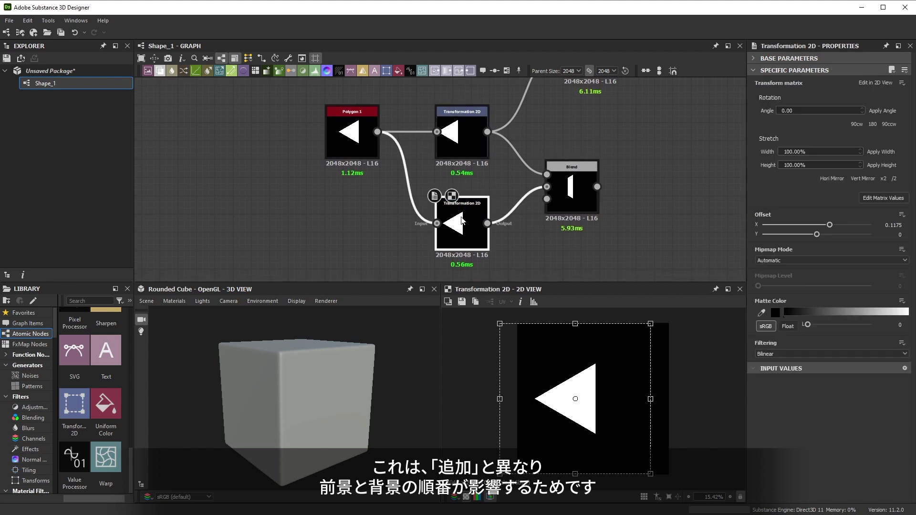
pyautogui.moveTo(573, 195); pyautogui.dragTo(609, 196)
pyautogui.click(568, 212)
pyautogui.moveTo(519, 145); pyautogui.dragTo(519, 157, button='middle')
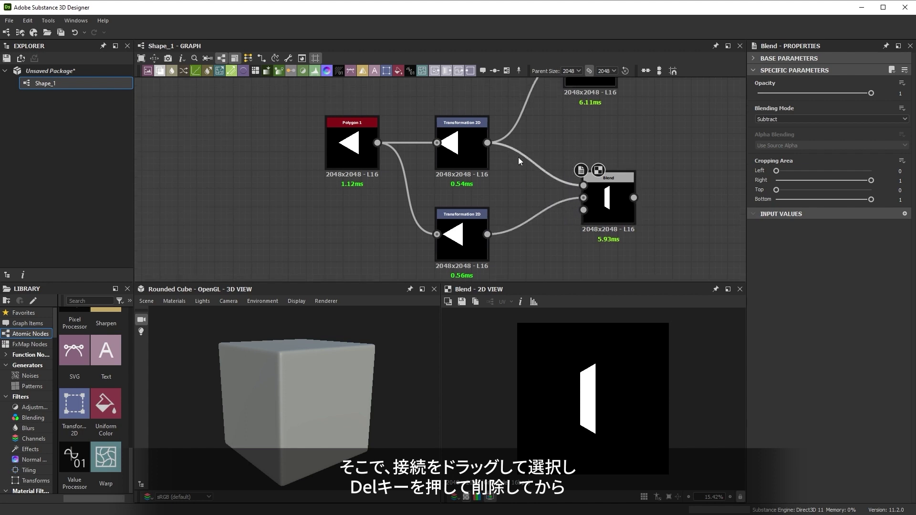
# Step: Delete both input connections of the Subtract Blend node and reconnect the lower Transformation 2D to foreground, the upper to background
pyautogui.moveTo(549, 154); pyautogui.dragTo(559, 218)
pyautogui.press('Delete')
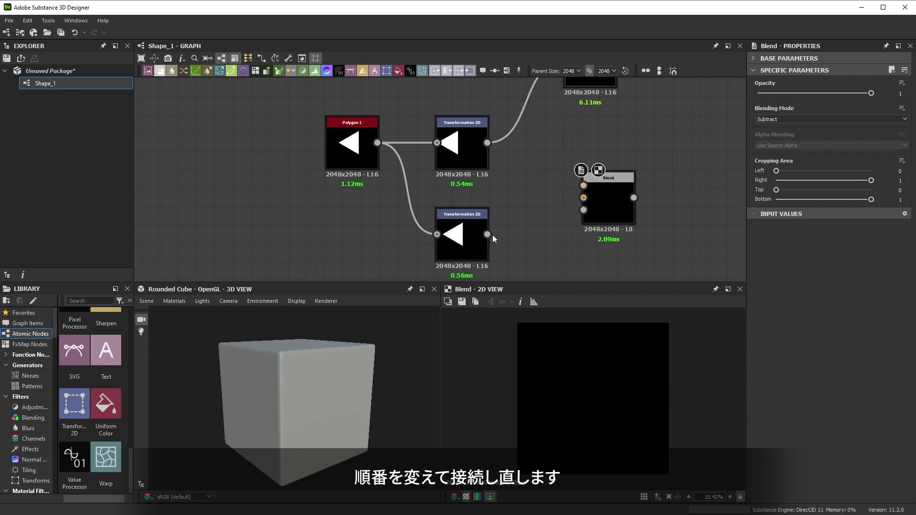
pyautogui.moveTo(487, 235); pyautogui.dragTo(583, 186)
pyautogui.moveTo(487, 142); pyautogui.dragTo(584, 197)
pyautogui.click(586, 200)
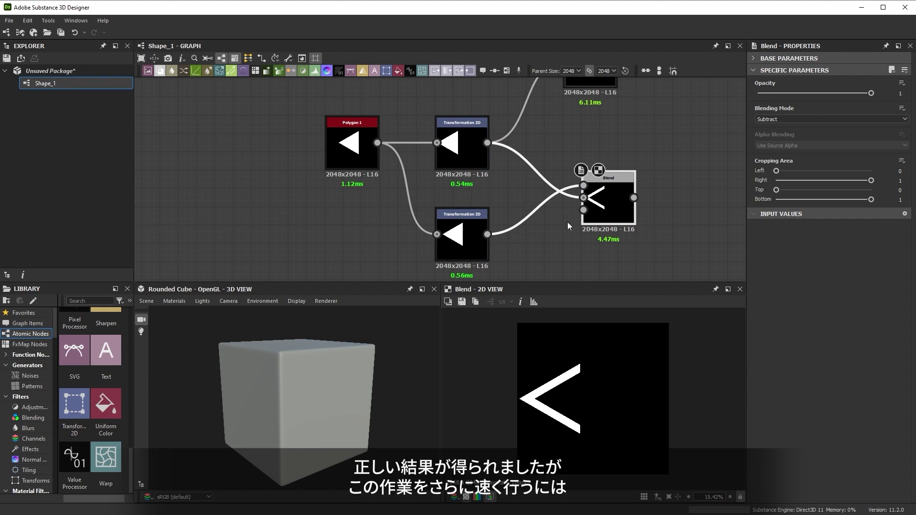
# Step: Select the Subtract Blend node's foreground and background connections and swap them back and forth, ending in the original order
pyautogui.moveTo(564, 231); pyautogui.dragTo(556, 235, button='middle')
pyautogui.moveTo(607, 186); pyautogui.dragTo(571, 192, button='middle')
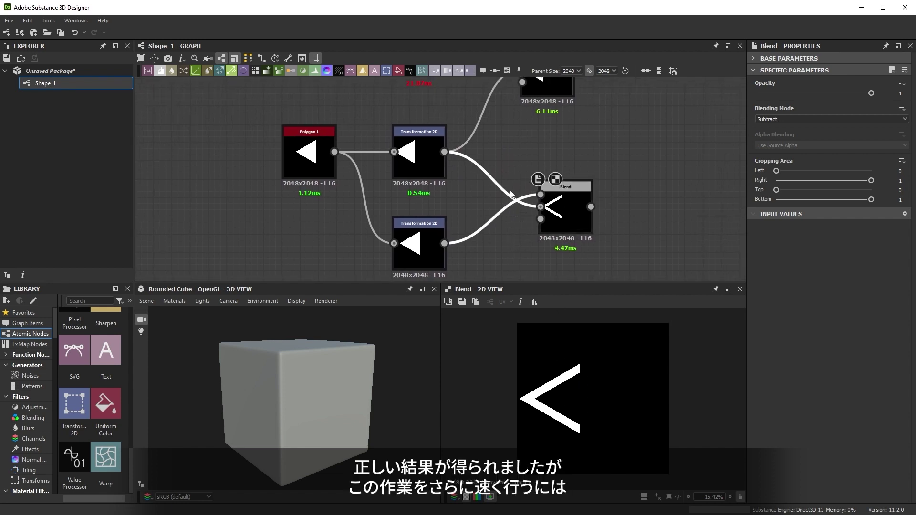
pyautogui.moveTo(520, 199); pyautogui.dragTo(525, 229)
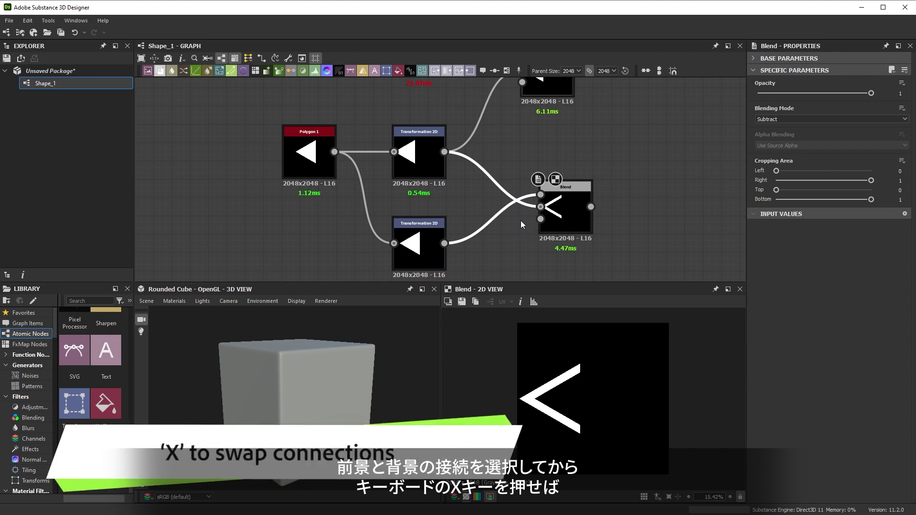
pyautogui.press('x')
pyautogui.press('x')
pyautogui.press('x')
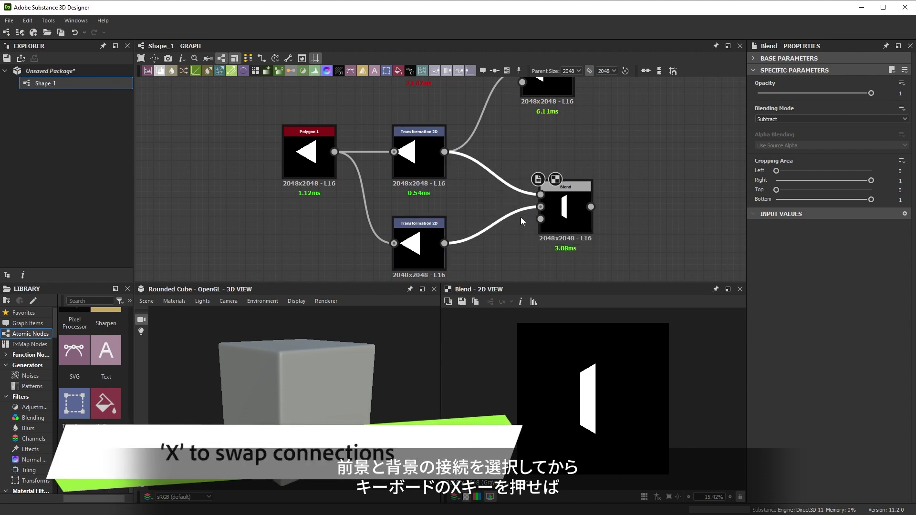
pyautogui.press('x')
pyautogui.press('x')
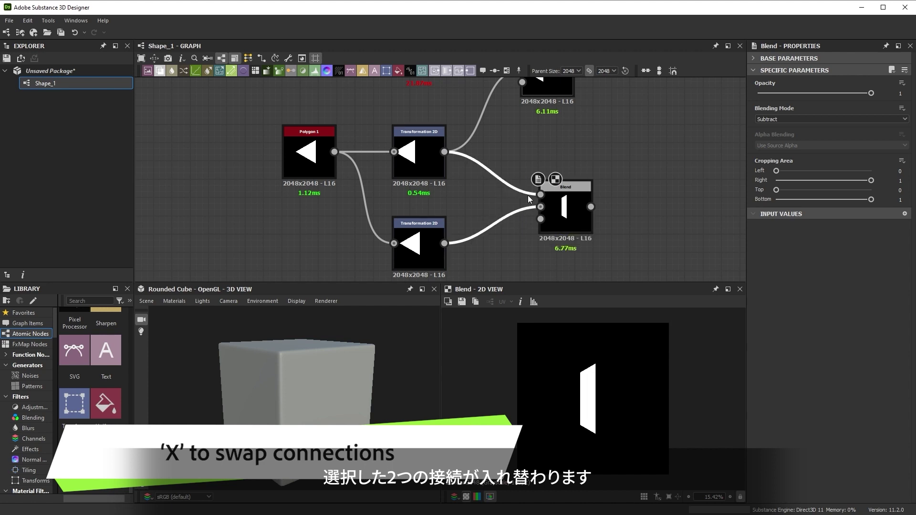
pyautogui.press('x')
# Step: Move the arrow's Blend node farther right and connect the Subtract Blend node's output to its background input
pyautogui.moveTo(628, 182); pyautogui.dragTo(564, 202, button='middle')
pyautogui.scroll(-1, 563, 202)
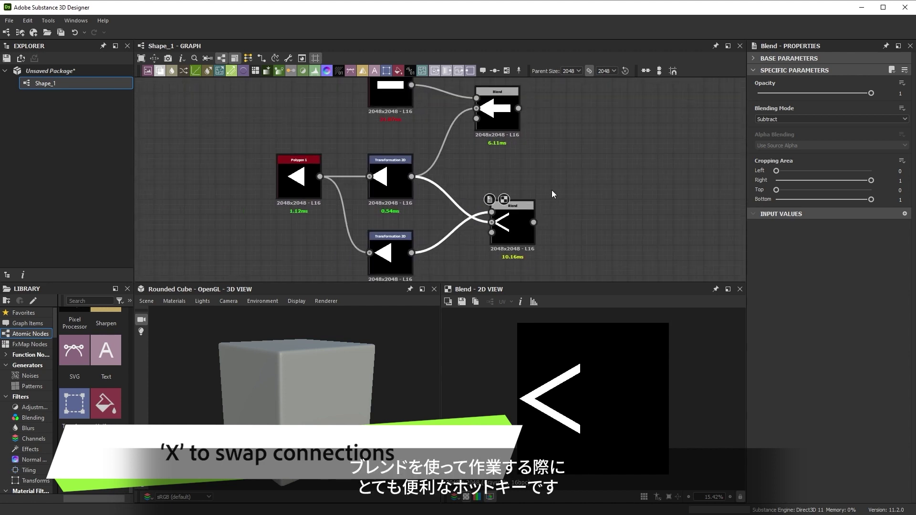
pyautogui.moveTo(506, 122); pyautogui.dragTo(644, 160)
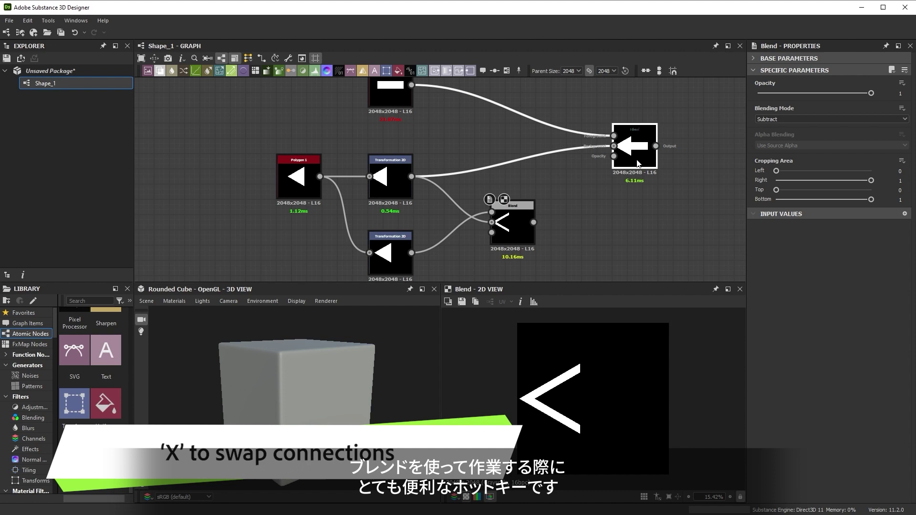
pyautogui.moveTo(561, 212); pyautogui.dragTo(550, 206, button='middle')
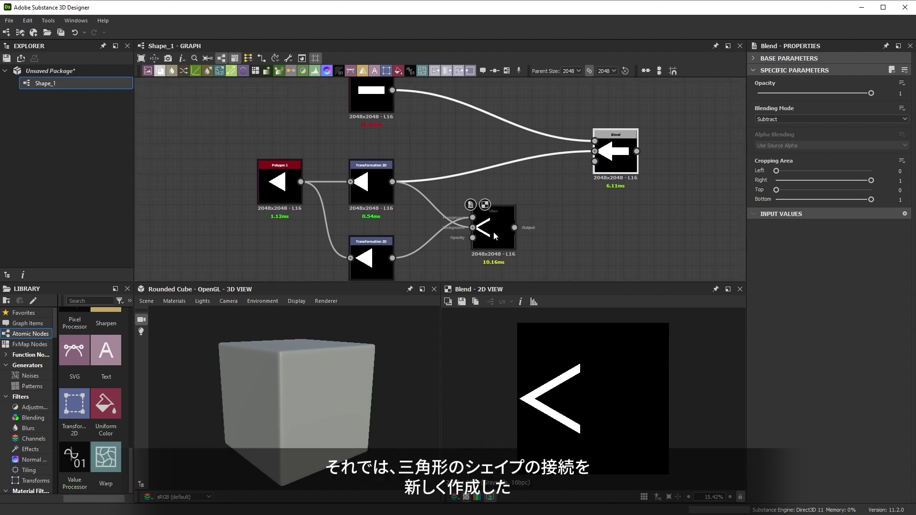
pyautogui.moveTo(514, 231)
pyautogui.mouseDown()
pyautogui.moveTo(551, 179)
pyautogui.moveTo(595, 152)
pyautogui.mouseUp()
# Step: Preview the final Blend node in the 2D view and set the Shape node's Size X to 1, Scale to 0.79 and Size Y to 0.08
pyautogui.click(615, 144)
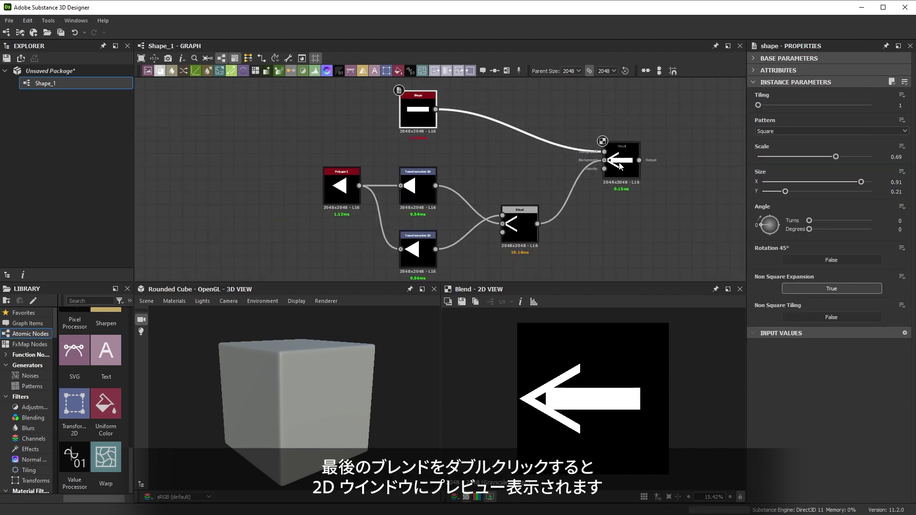
pyautogui.doubleClick(619, 162)
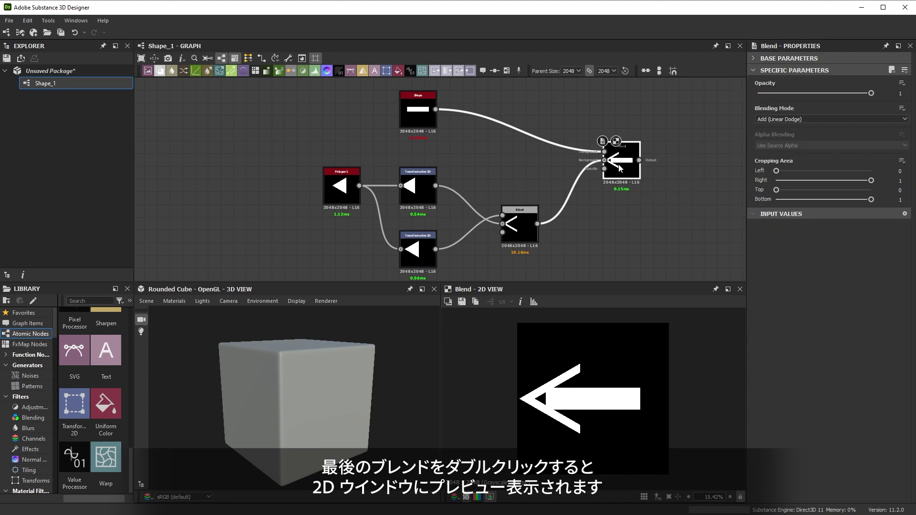
pyautogui.click(430, 113)
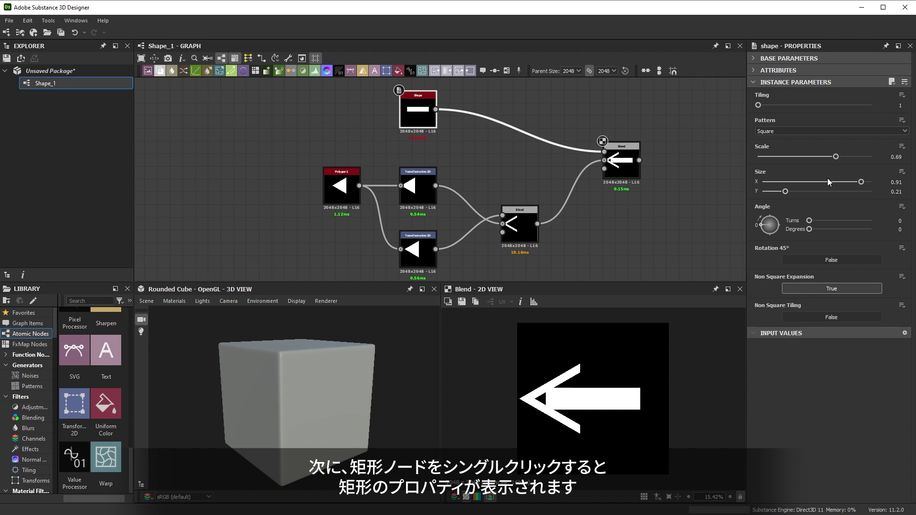
pyautogui.moveTo(861, 182); pyautogui.dragTo(880, 183)
pyautogui.moveTo(837, 157); pyautogui.dragTo(848, 159)
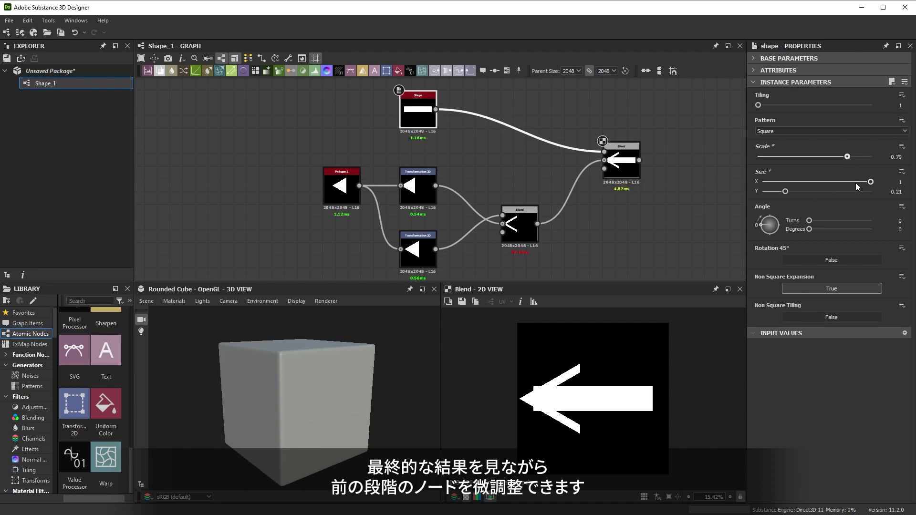
pyautogui.moveTo(786, 192); pyautogui.dragTo(771, 194)
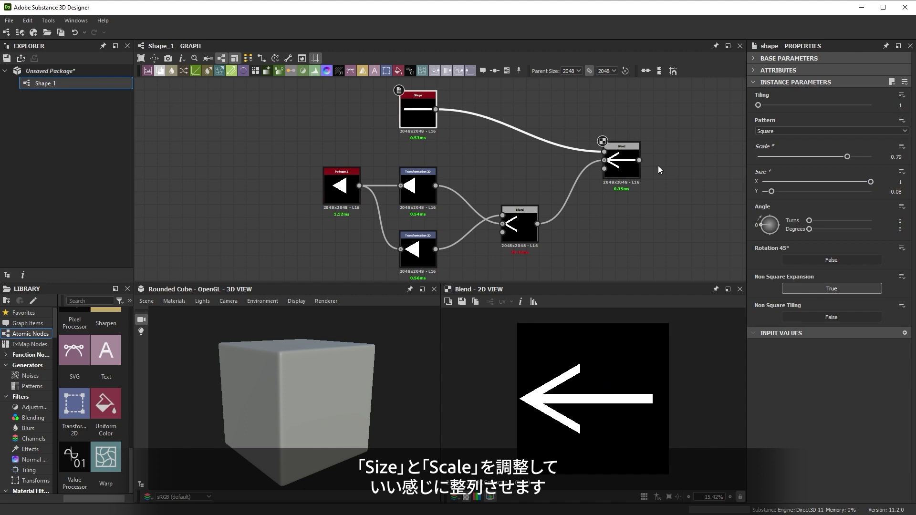
pyautogui.press('f')
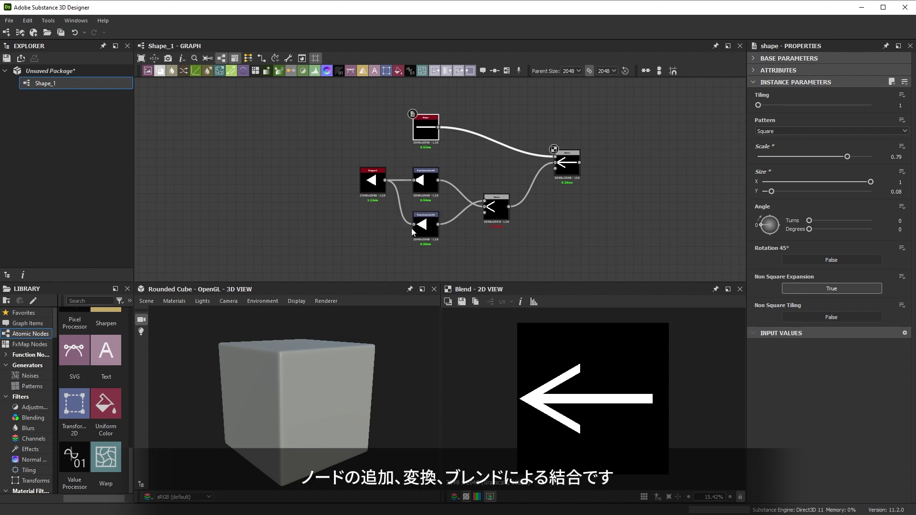
pyautogui.scroll(2, 450, 208)
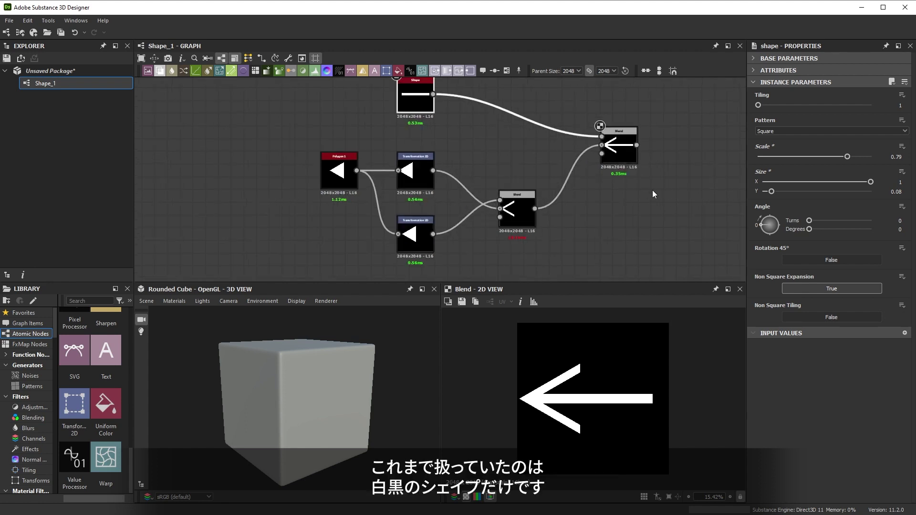
# Step: Add a Blend node beyond the arrow's final Blend node and connect the arrow's output to its opacity input
pyautogui.scroll(-2, 651, 190)
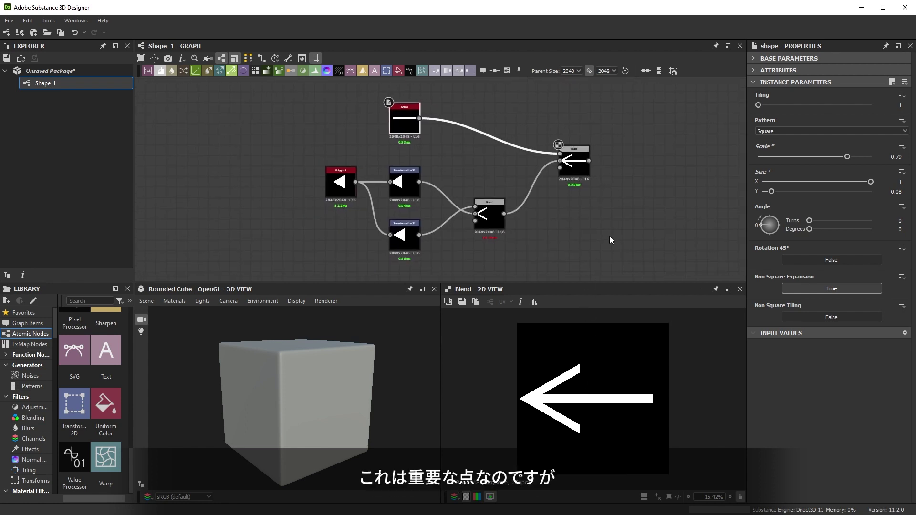
pyautogui.scroll(-2, 609, 236)
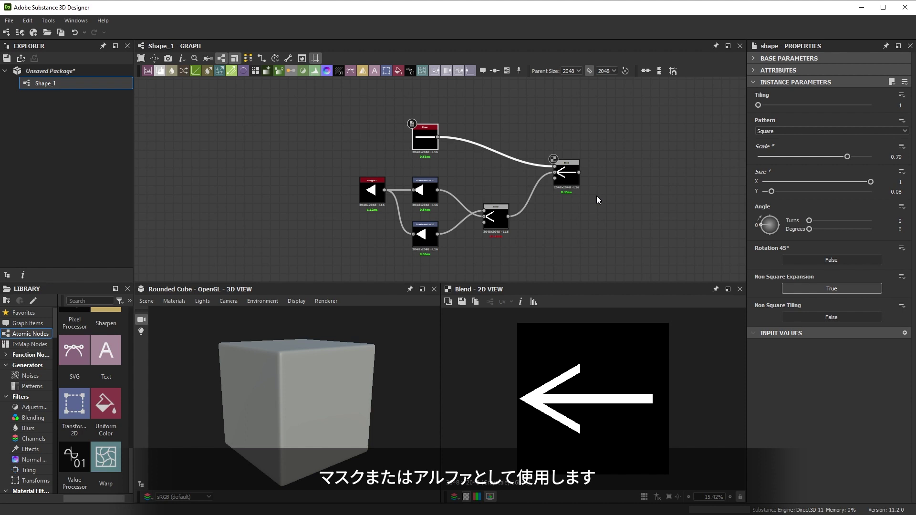
pyautogui.moveTo(594, 195); pyautogui.dragTo(563, 192, button='middle')
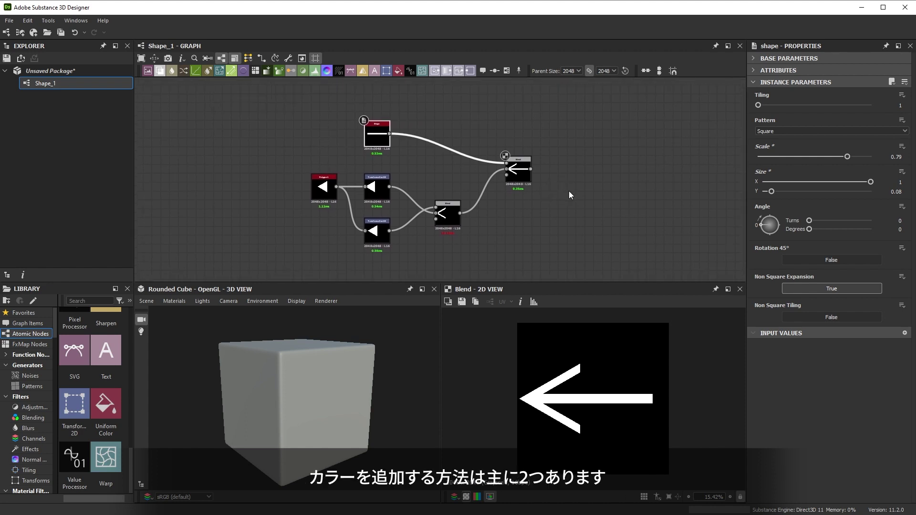
pyautogui.click(585, 167)
pyautogui.scroll(1, 583, 173)
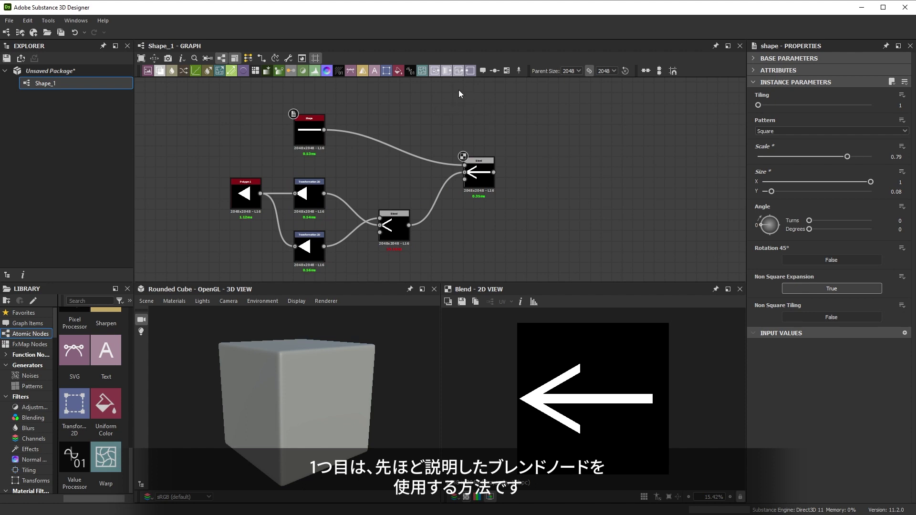
pyautogui.click(164, 72)
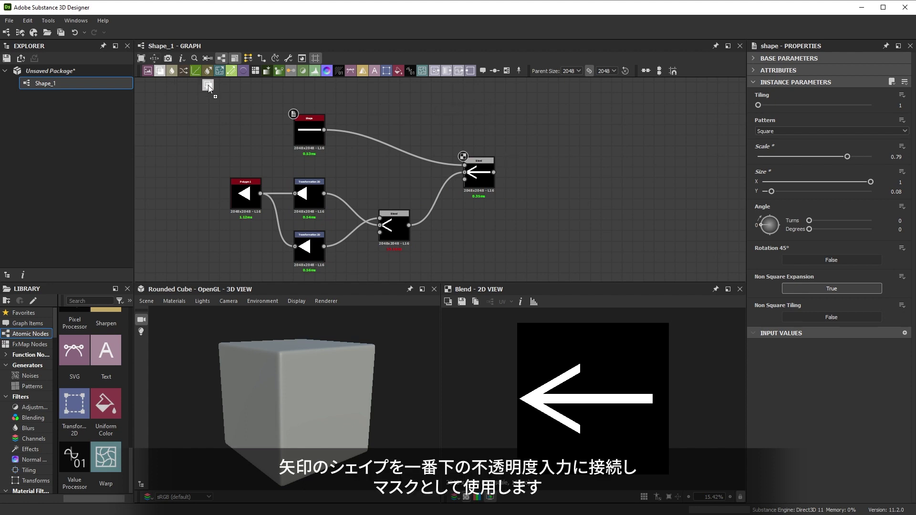
pyautogui.click(560, 164)
pyautogui.scroll(2, 549, 167)
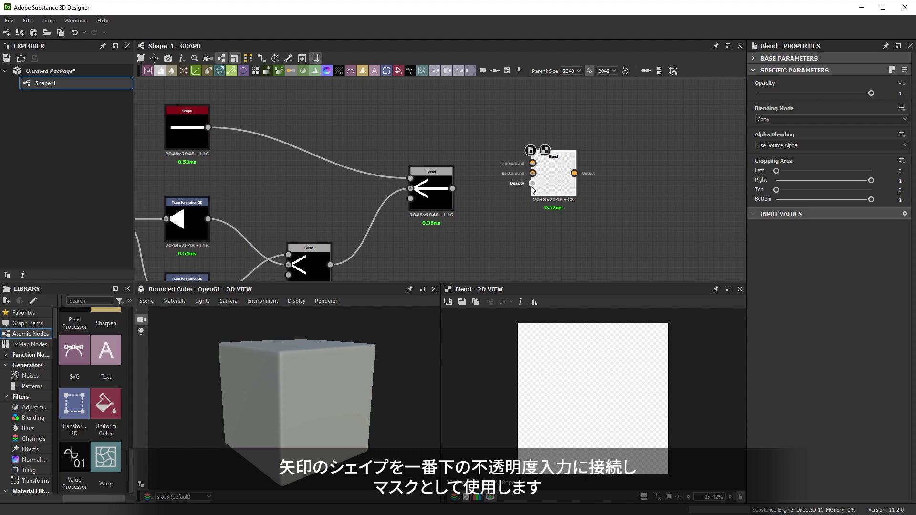
pyautogui.moveTo(455, 200); pyautogui.dragTo(553, 180)
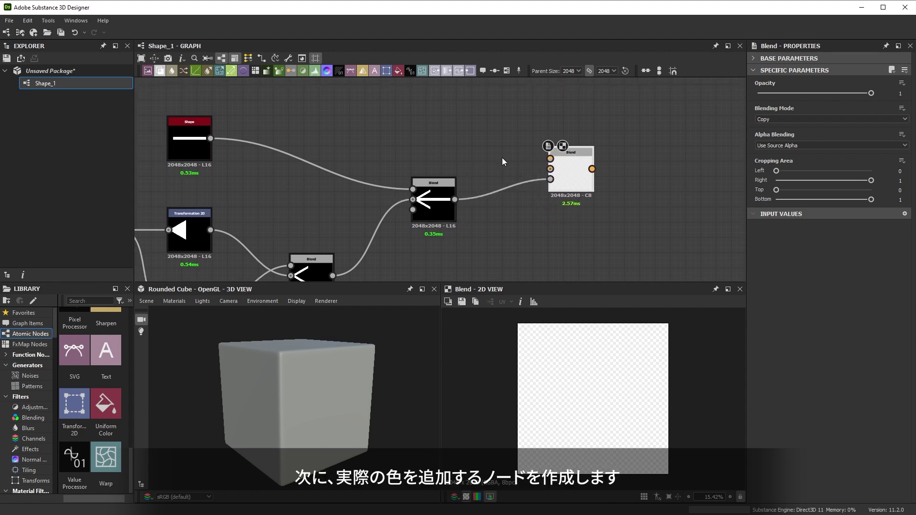
# Step: Add a Uniform Color node above the arrow's Blend node and set its output color to red, RGB 181, 51, 0
pyautogui.moveTo(502, 158); pyautogui.dragTo(507, 167, button='middle')
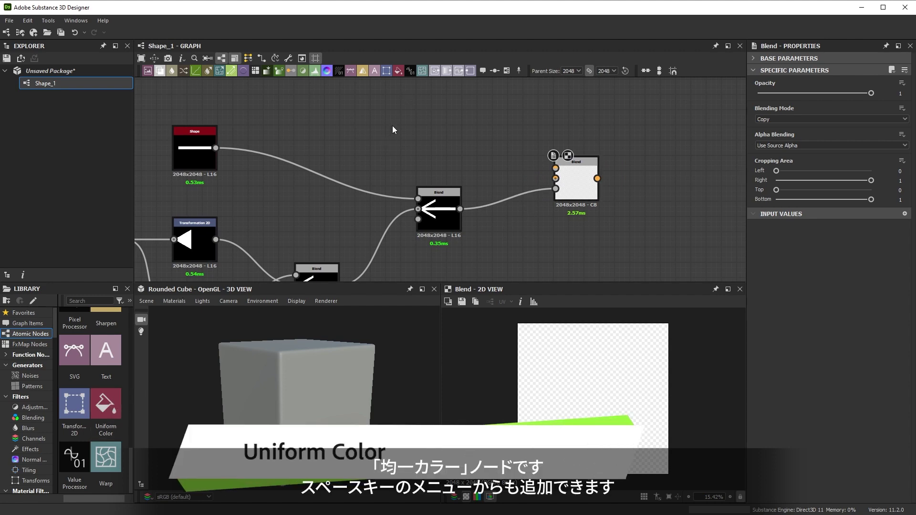
pyautogui.press('space')
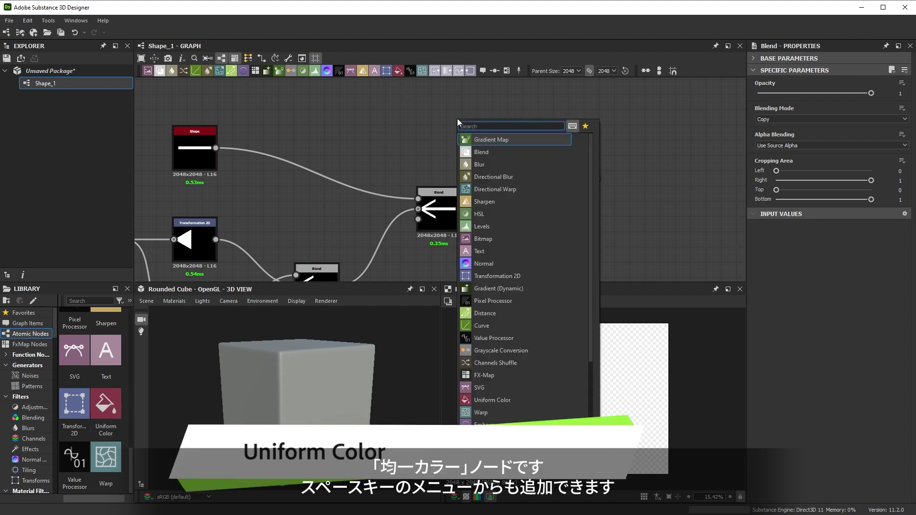
pyautogui.write('color')
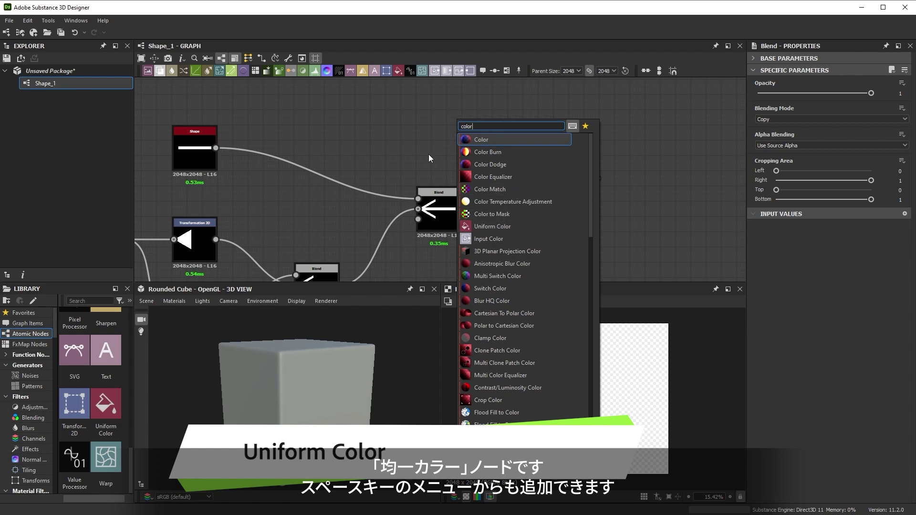
pyautogui.click(488, 226)
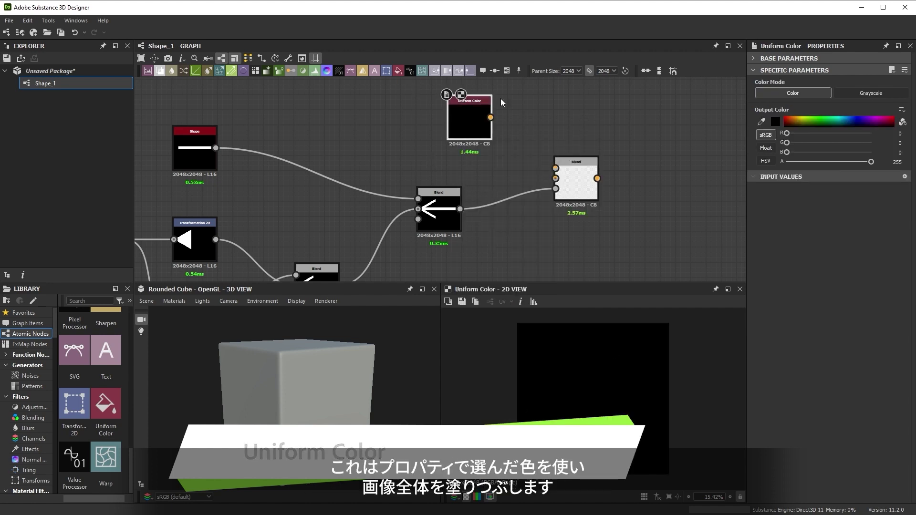
pyautogui.click(789, 119)
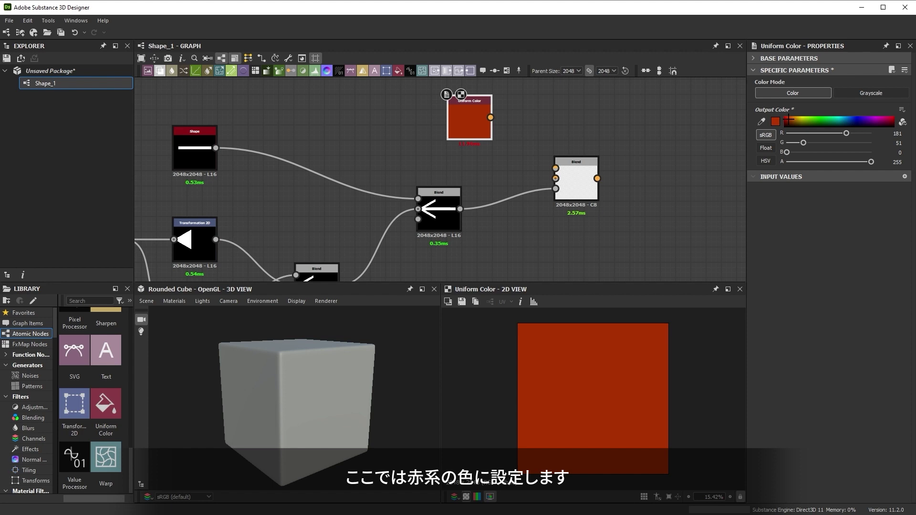
# Step: Connect the Uniform Color node to the new Blend node's foreground input and preview that Blend node in the 2D view
pyautogui.moveTo(479, 150); pyautogui.dragTo(468, 143, button='middle')
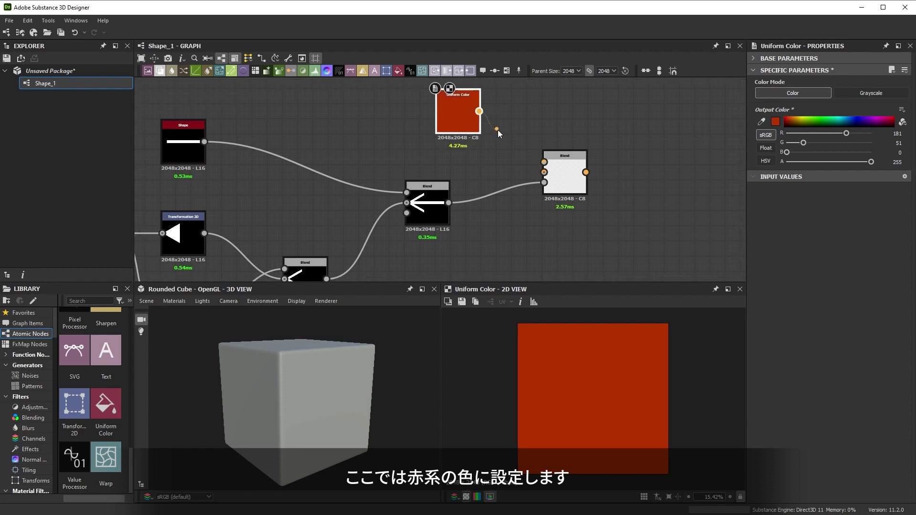
pyautogui.moveTo(498, 130); pyautogui.dragTo(544, 162)
pyautogui.doubleClick(557, 174)
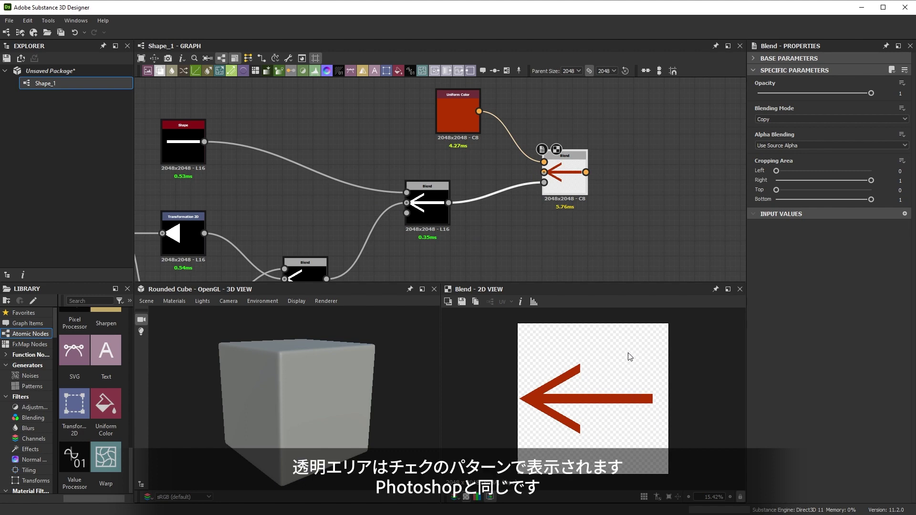
# Step: Toggle the 2D view's checkerboard off and on, and examine the blended arrow's edge pixels and the Blend node's background input up close
pyautogui.click(466, 498)
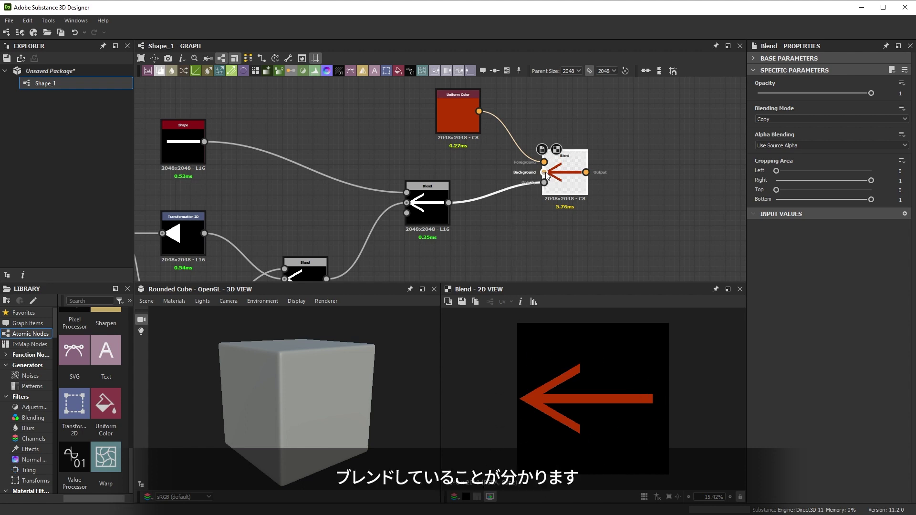
pyautogui.scroll(2, 545, 173)
pyautogui.scroll(2, 546, 172)
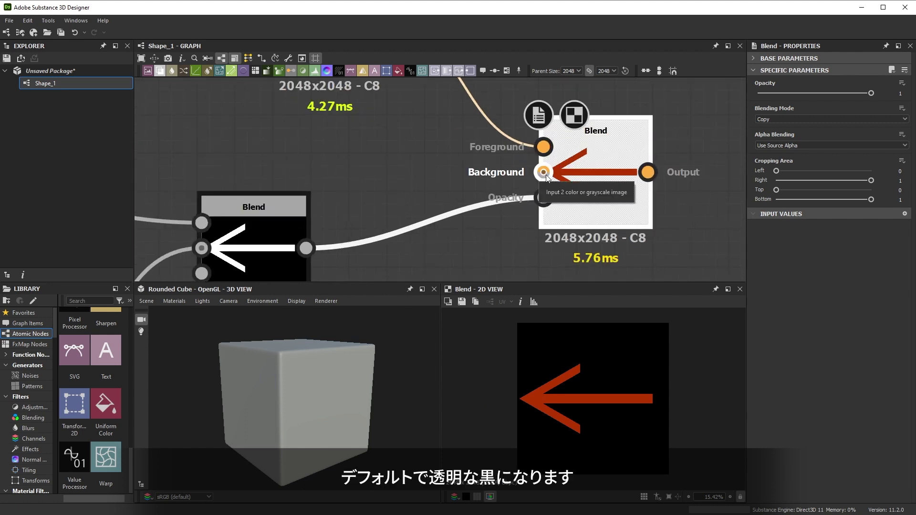
pyautogui.click(466, 497)
pyautogui.scroll(15, 546, 327)
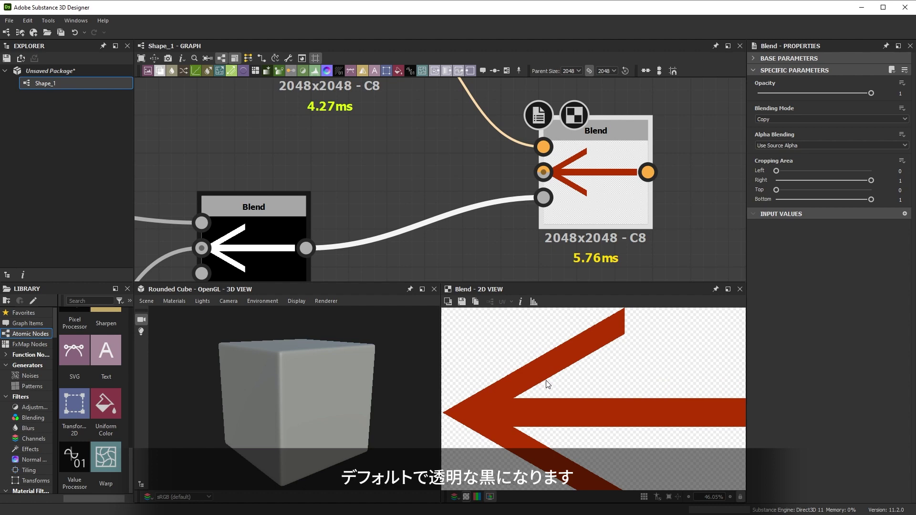
pyautogui.scroll(2, 532, 393)
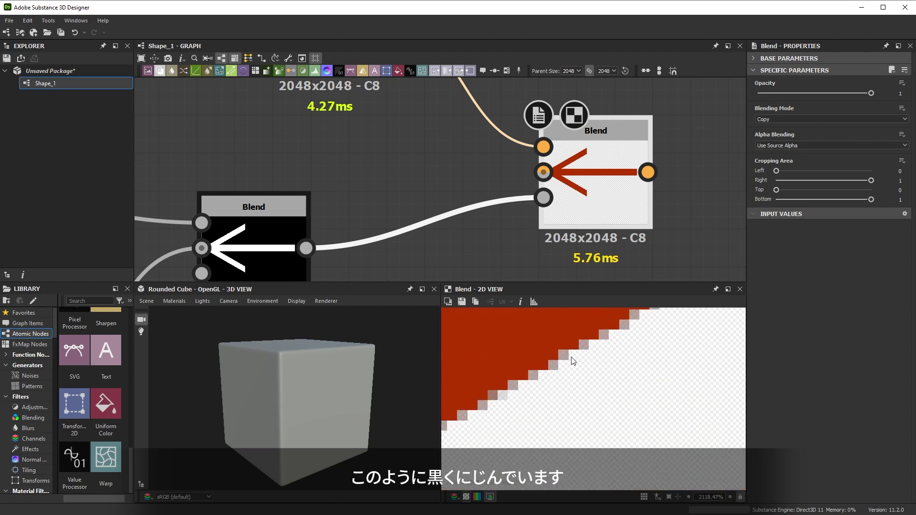
pyautogui.scroll(-17, 550, 375)
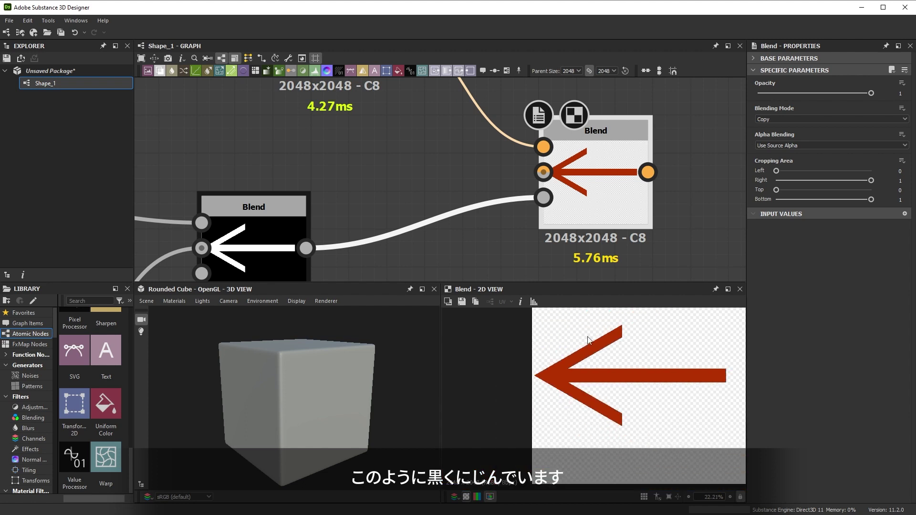
pyautogui.scroll(-5, 607, 206)
# Step: Delete the Blend node that colors the arrow and add an Alpha Merge node in its place
pyautogui.moveTo(607, 205); pyautogui.dragTo(585, 167, button='middle')
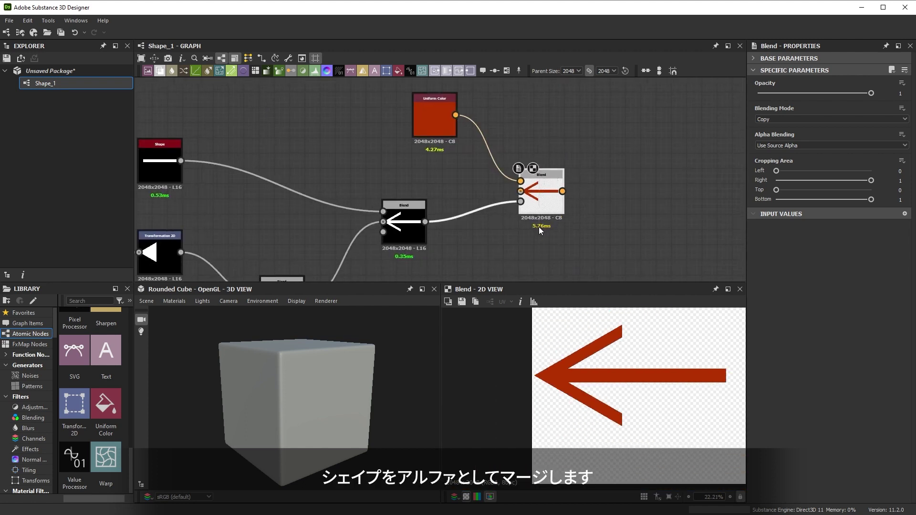
pyautogui.press('Delete')
pyautogui.press('space')
pyautogui.write('alphga')
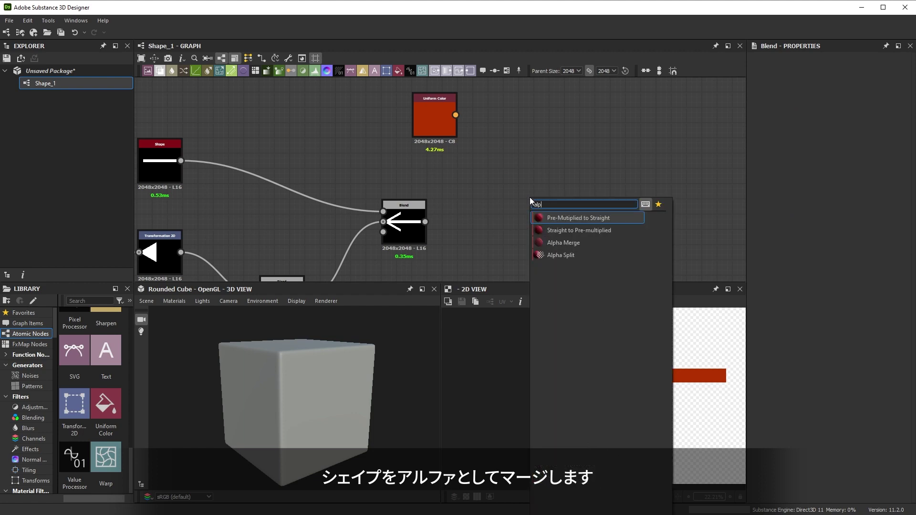
pyautogui.press('BackSpace')
pyautogui.press('BackSpace')
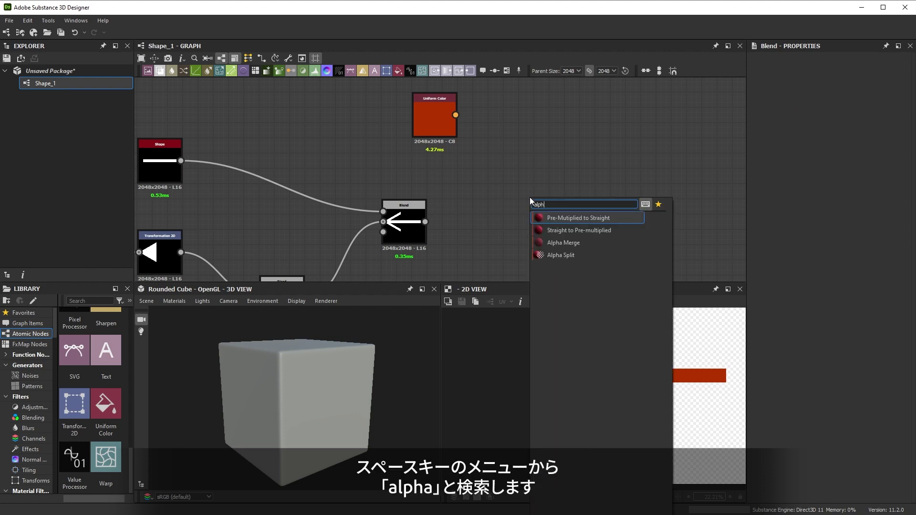
pyautogui.write('a')
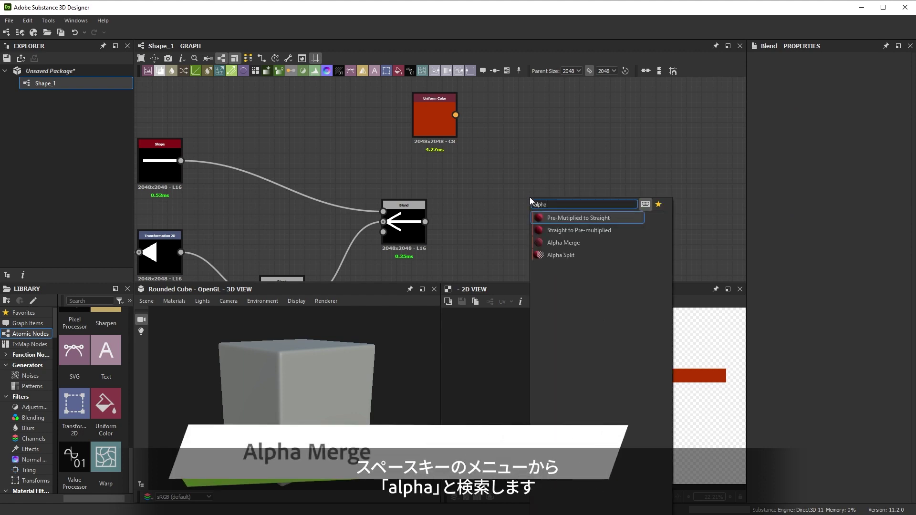
pyautogui.click(571, 244)
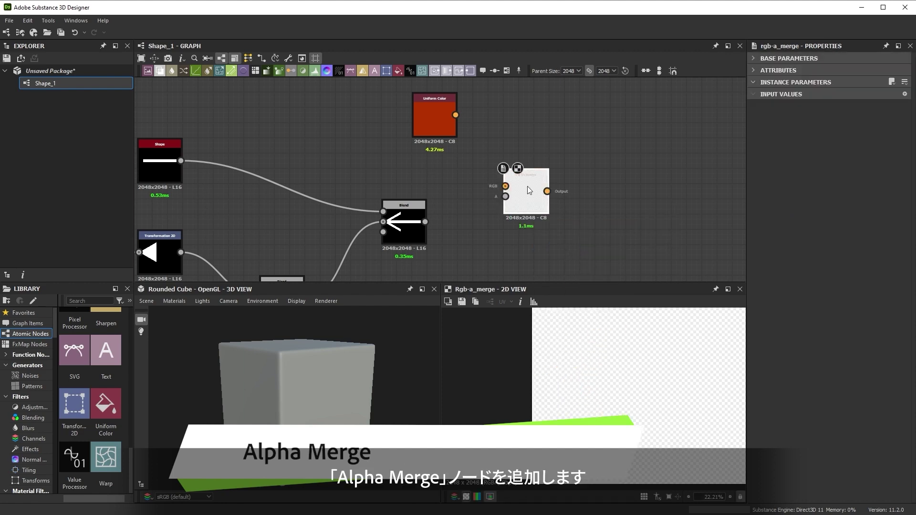
# Step: Connect the arrow's Blend to Alpha Merge's A input and Uniform Color to its RGB input, then compare the result without and with the checkerboard
pyautogui.moveTo(425, 222); pyautogui.dragTo(551, 181)
pyautogui.moveTo(457, 115); pyautogui.dragTo(552, 171)
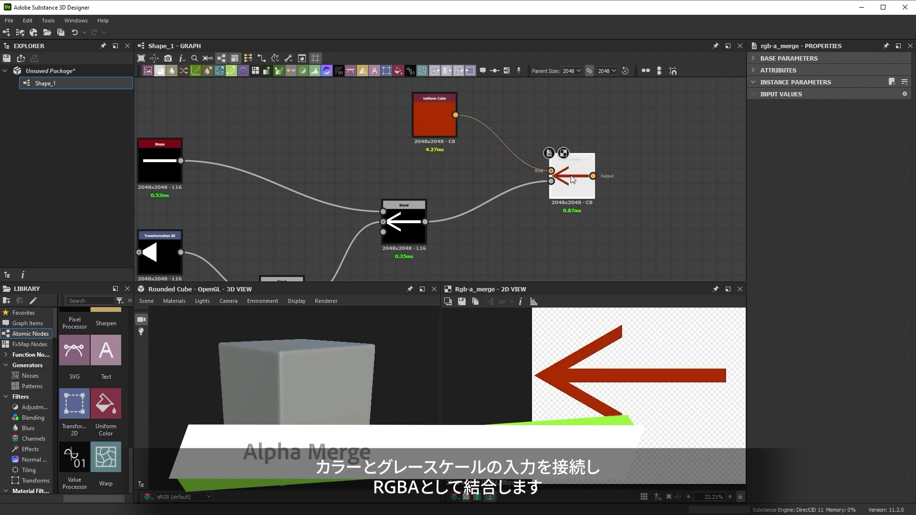
pyautogui.click(466, 497)
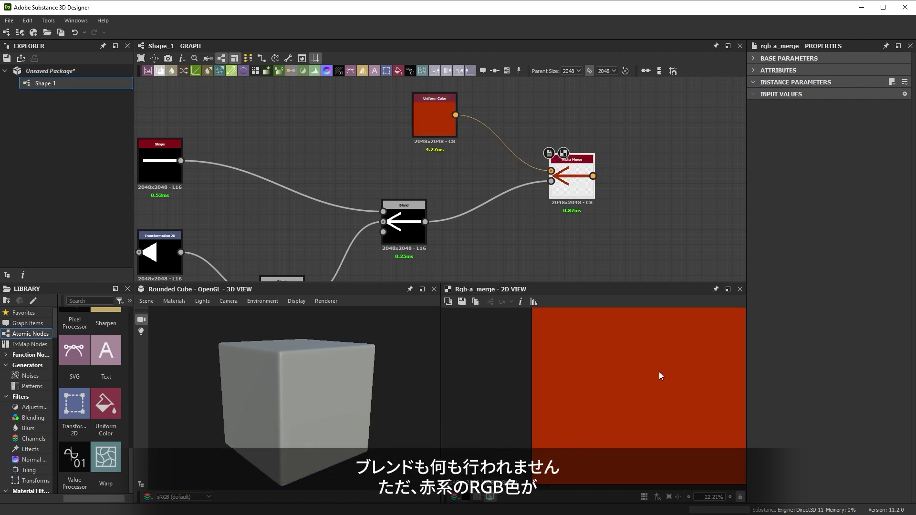
pyautogui.click(468, 496)
# Step: Add an Output node beside the Alpha Merge node and connect the Alpha Merge output to it
pyautogui.scroll(-5, 629, 168)
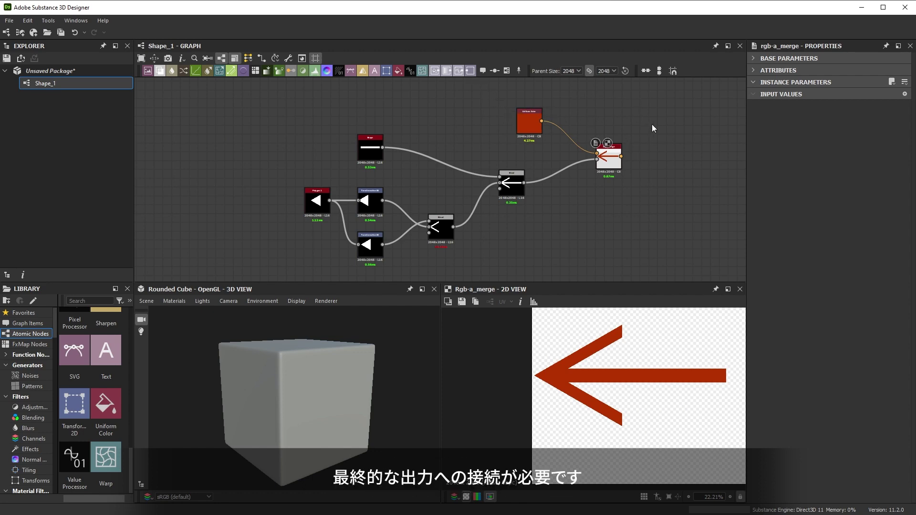
pyautogui.press('space')
pyautogui.write('out')
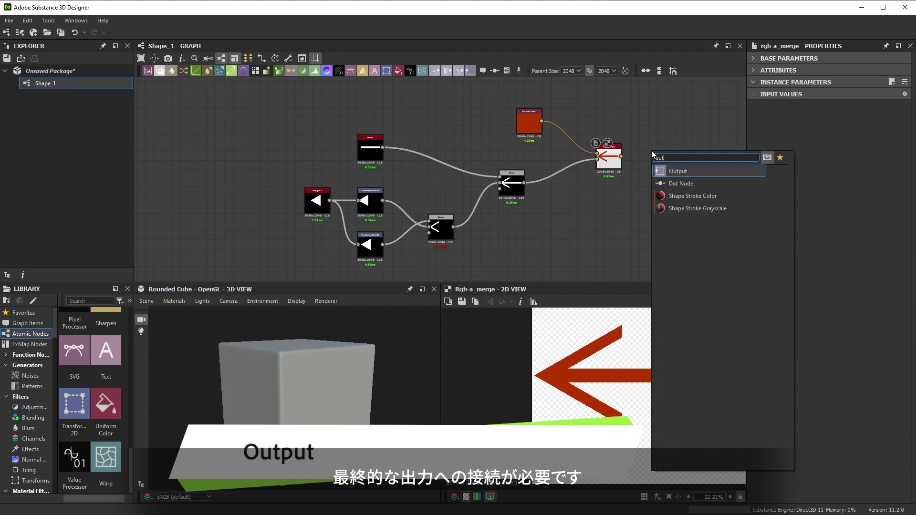
pyautogui.click(666, 170)
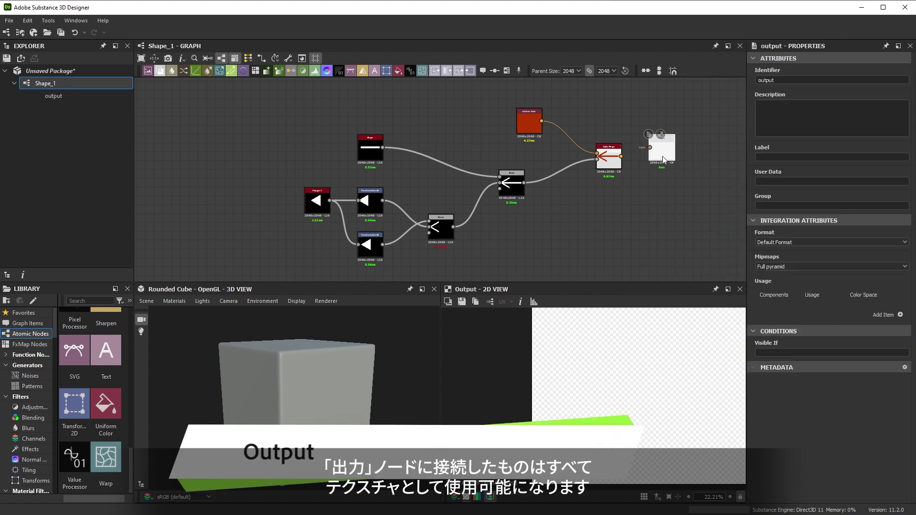
pyautogui.moveTo(622, 156); pyautogui.dragTo(667, 156)
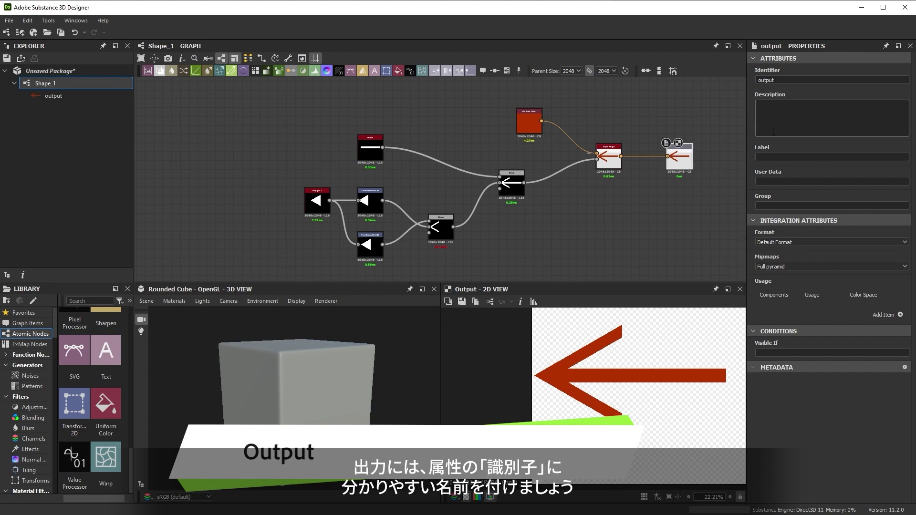
# Step: Set the Output node's identifier to color
pyautogui.moveTo(782, 79); pyautogui.dragTo(750, 83)
pyautogui.write('color')
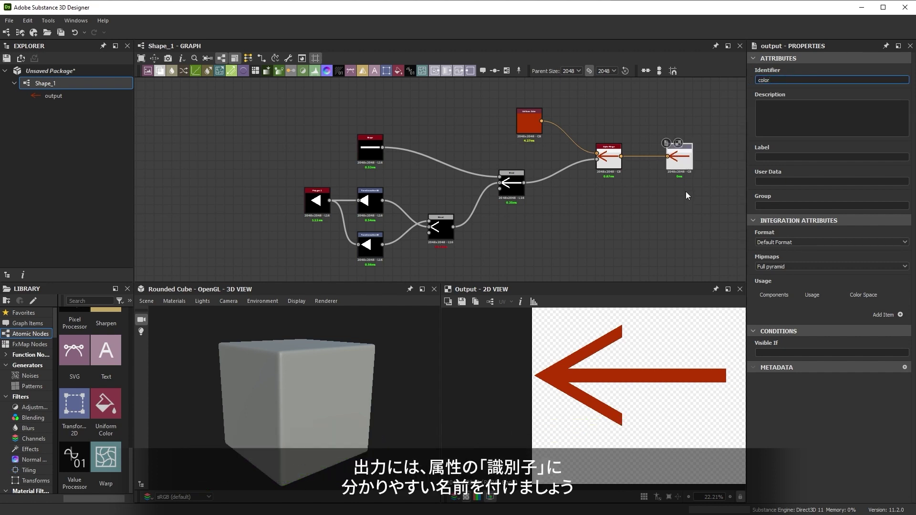
pyautogui.click(623, 217)
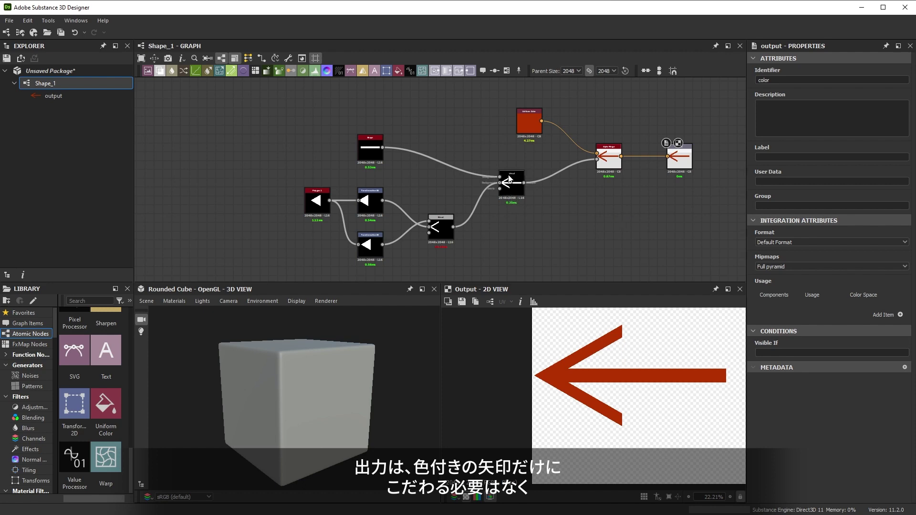
# Step: Add a second Output node and place it below the color output
pyautogui.press('space')
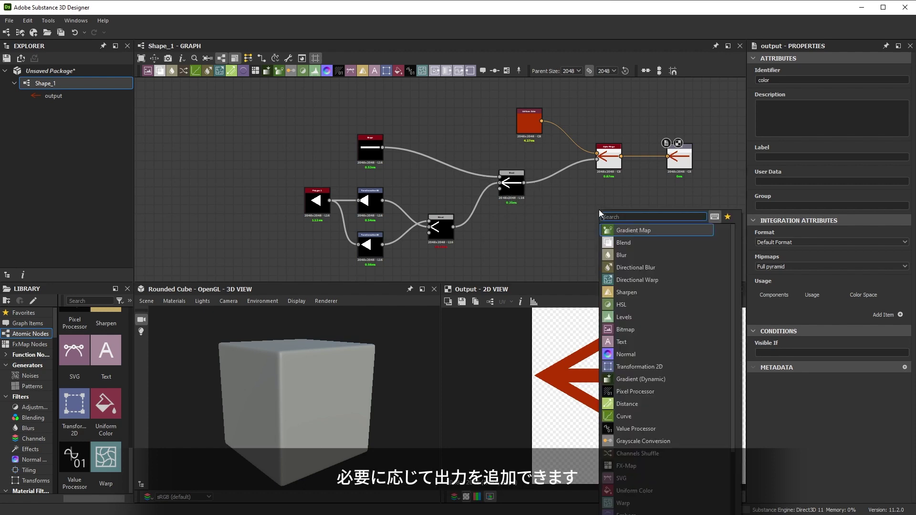
pyautogui.write('out')
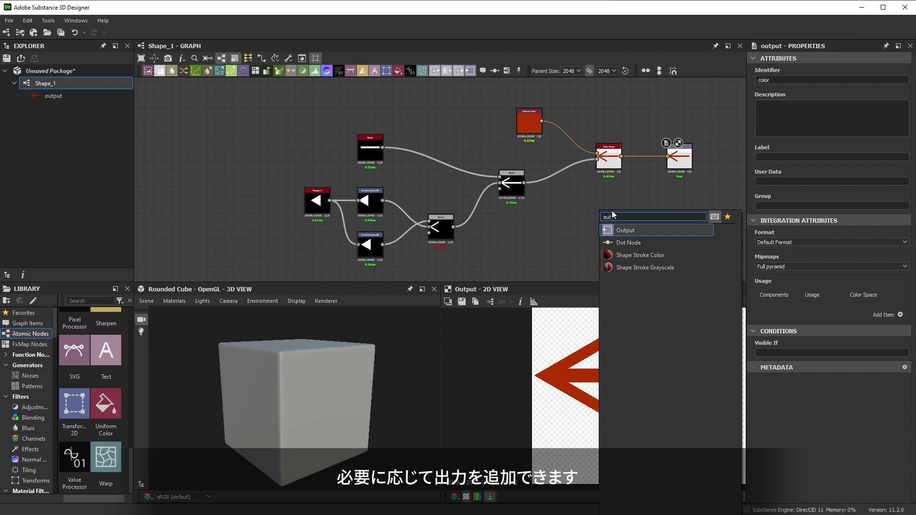
pyautogui.click(625, 230)
pyautogui.moveTo(600, 212); pyautogui.dragTo(698, 220)
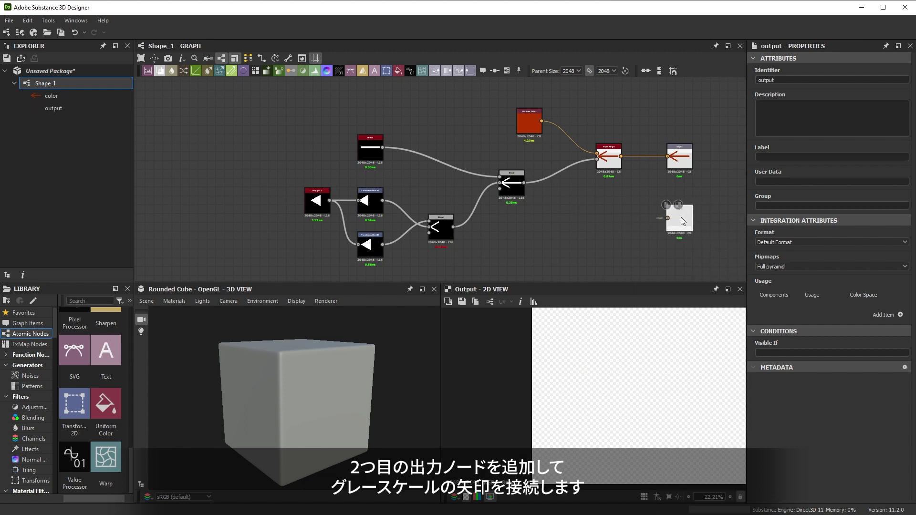
# Step: Connect the arrow's Blend output to the second Output node and set that node's identifier to grayscale
pyautogui.moveTo(524, 183); pyautogui.dragTo(667, 218)
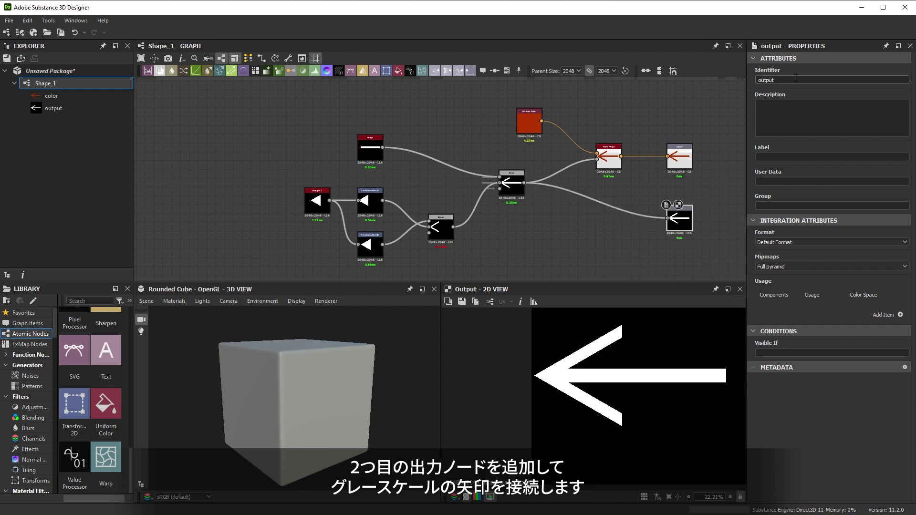
pyautogui.click(811, 80)
pyautogui.write('grayscale')
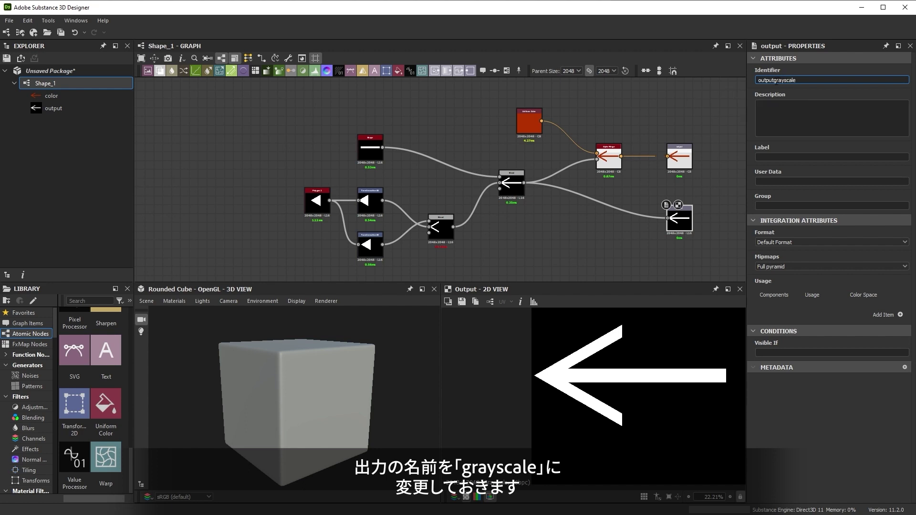
pyautogui.moveTo(774, 80); pyautogui.dragTo(744, 84)
pyautogui.press('BackSpace')
pyautogui.press('Return')
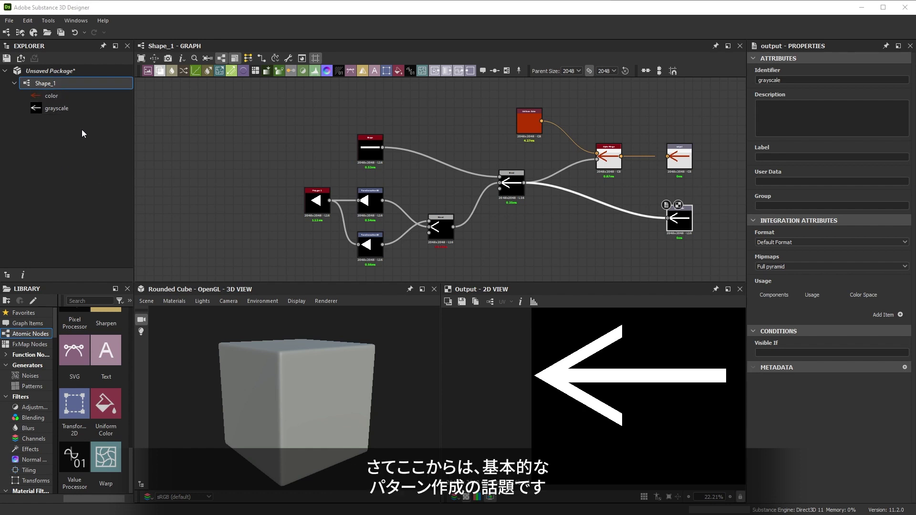
# Step: Create a new Substance graph from the Empty template and name it Pattern_1
pyautogui.click(61, 71)
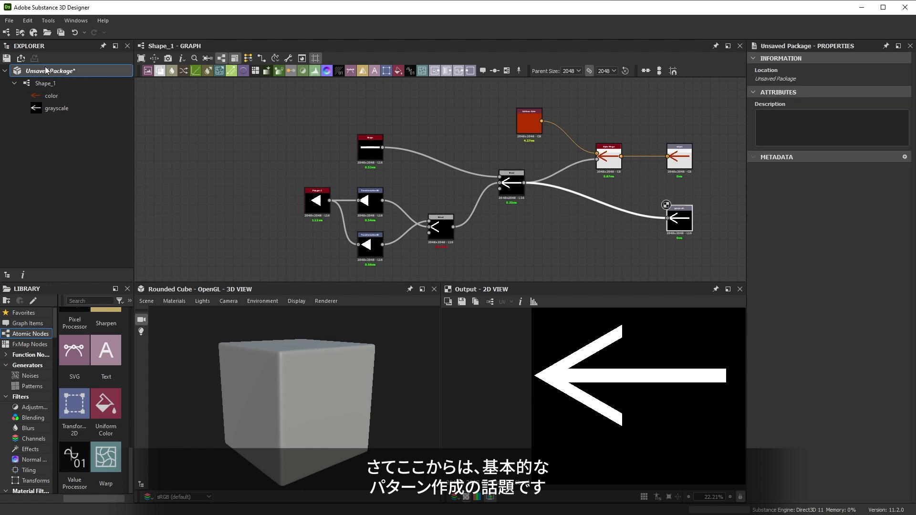
pyautogui.click(7, 32)
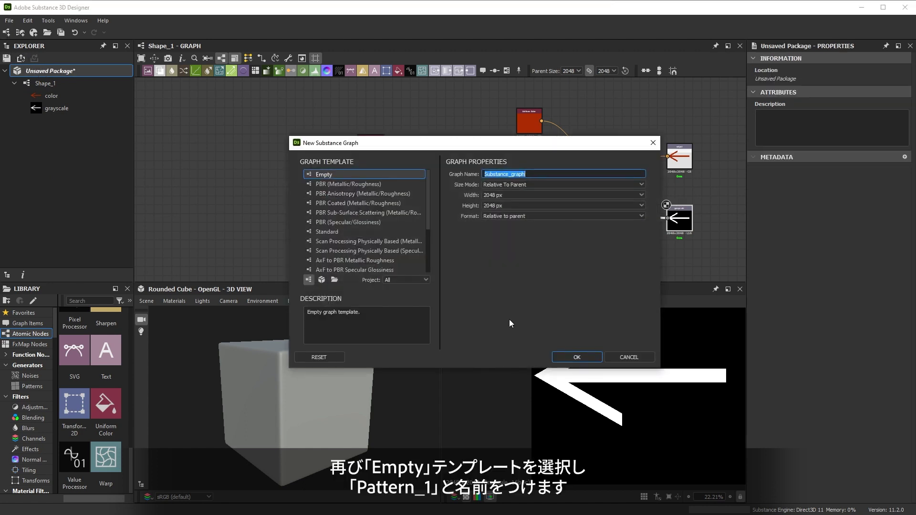
pyautogui.write('Pattern_1')
pyautogui.click(592, 357)
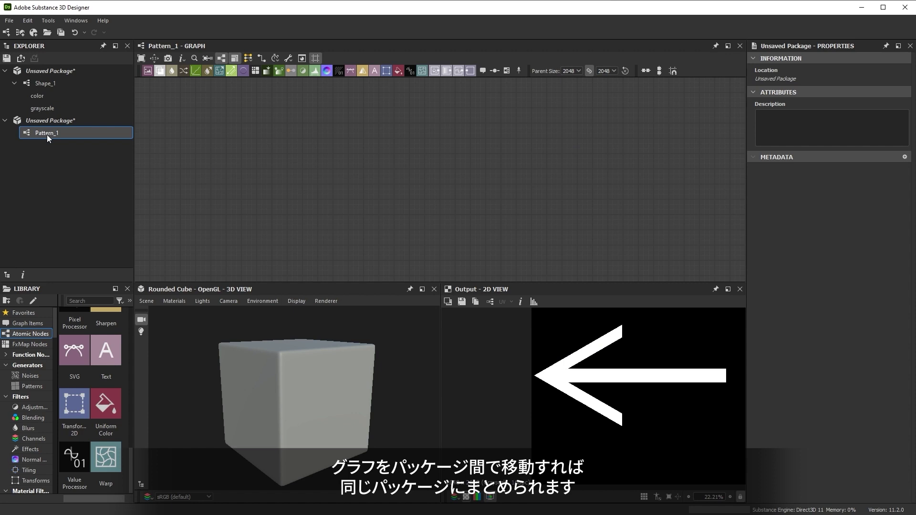
# Step: Move the Pattern_1 graph into the package containing Shape_1 and close the emptied package without saving
pyautogui.moveTo(47, 134); pyautogui.dragTo(62, 73)
pyautogui.click(43, 132)
pyautogui.rightClick(62, 133)
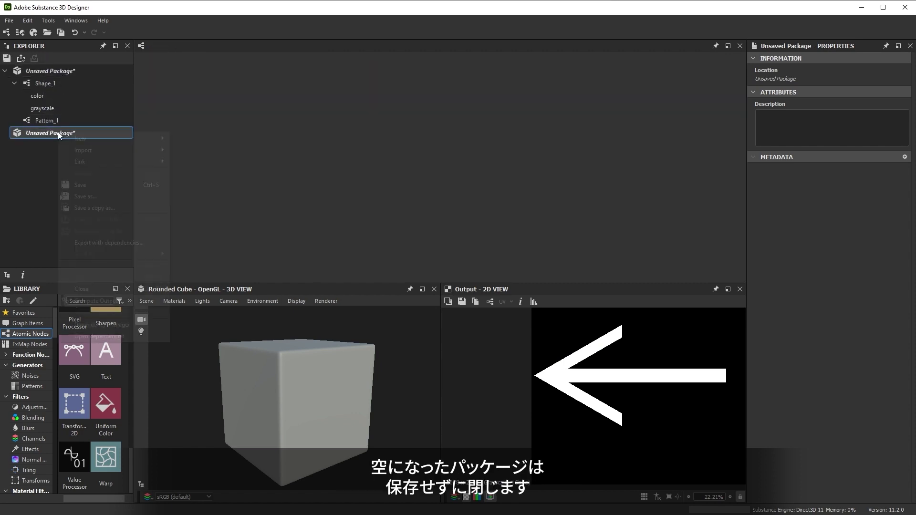
pyautogui.click(91, 276)
pyautogui.click(628, 349)
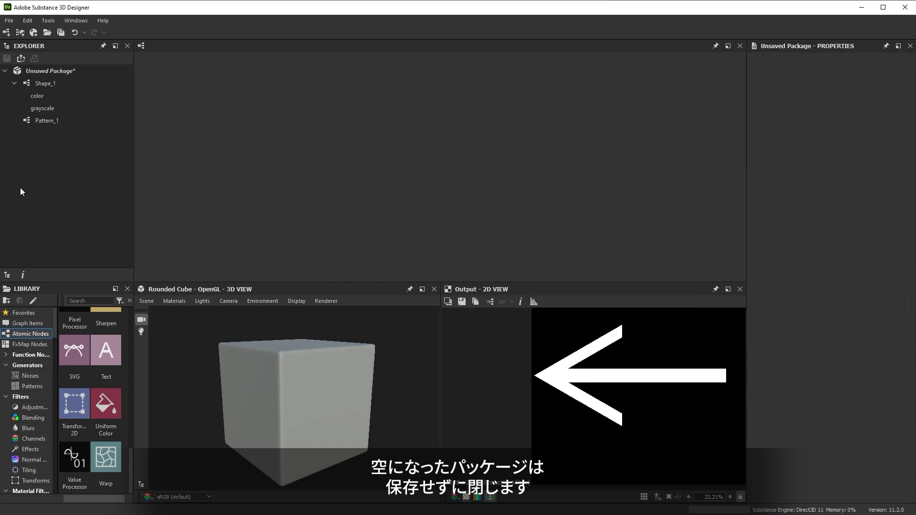
# Step: Open the Pattern_1 graph, add a grayscale Tile Generator node and fit its image in the 2D view
pyautogui.click(45, 120)
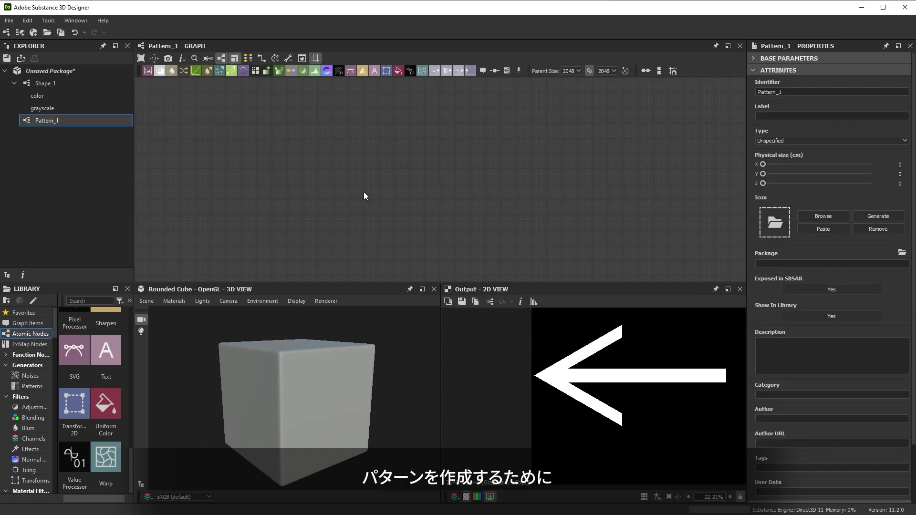
pyautogui.click(23, 386)
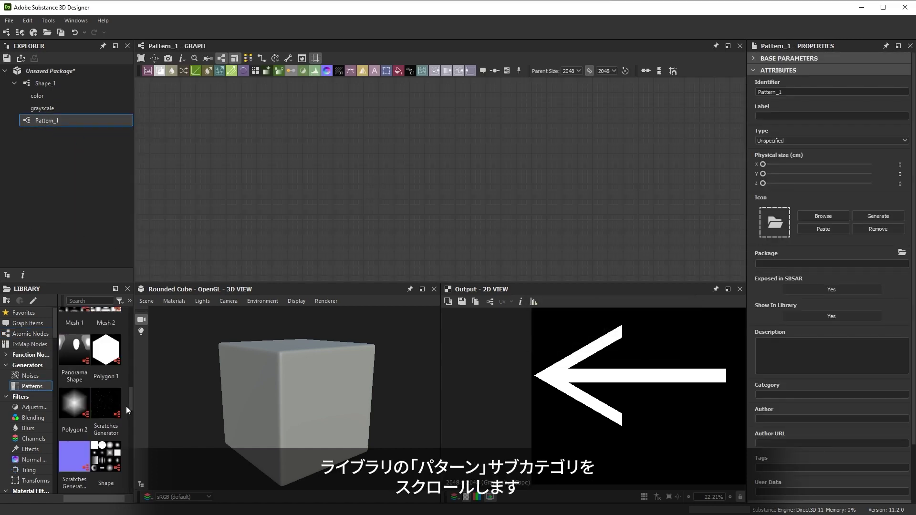
pyautogui.scroll(-10, 126, 406)
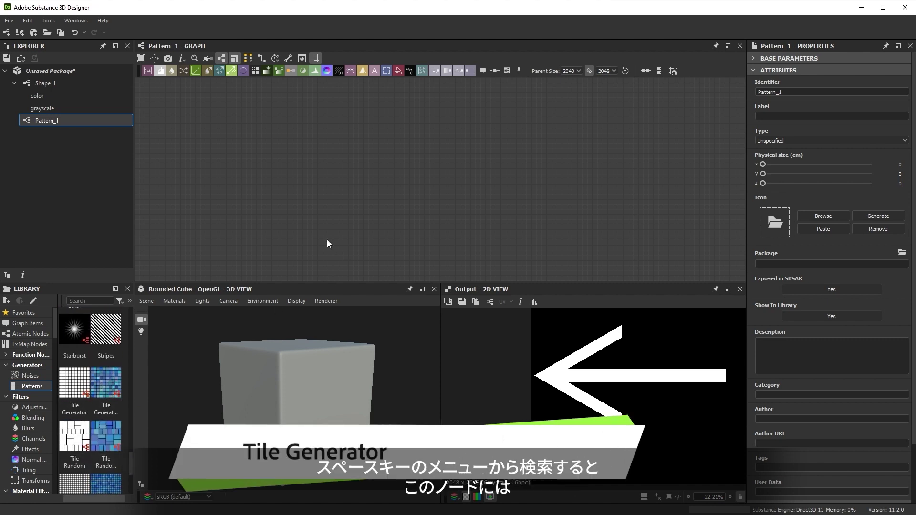
pyautogui.press('space')
pyautogui.write('tile gen')
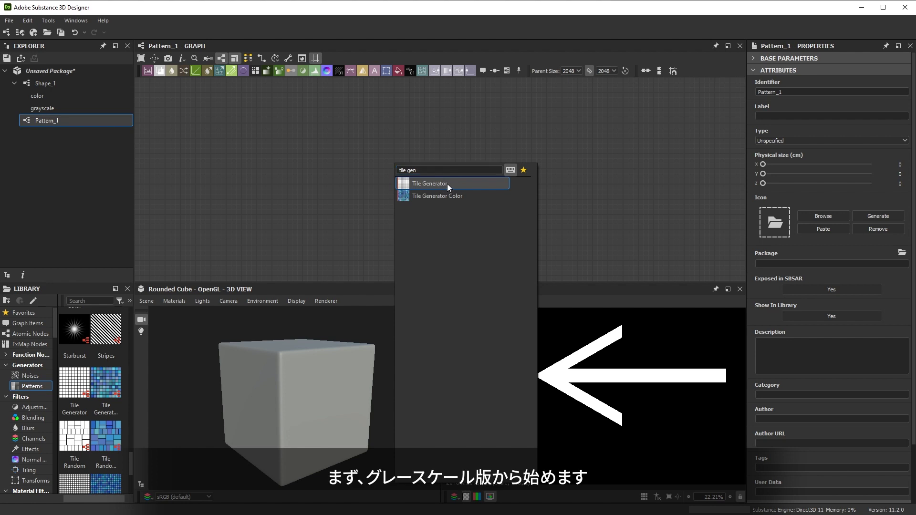
pyautogui.click(448, 184)
pyautogui.moveTo(624, 375); pyautogui.dragTo(595, 372, button='middle')
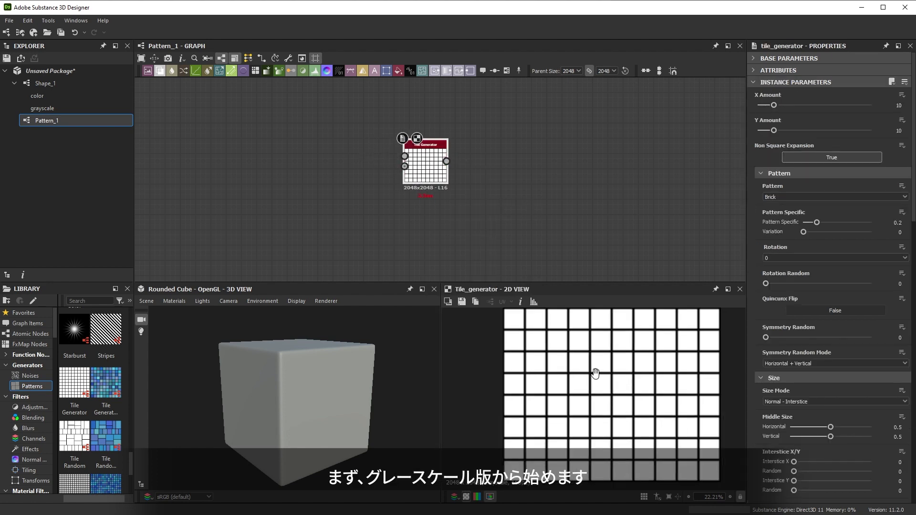
pyautogui.press('f')
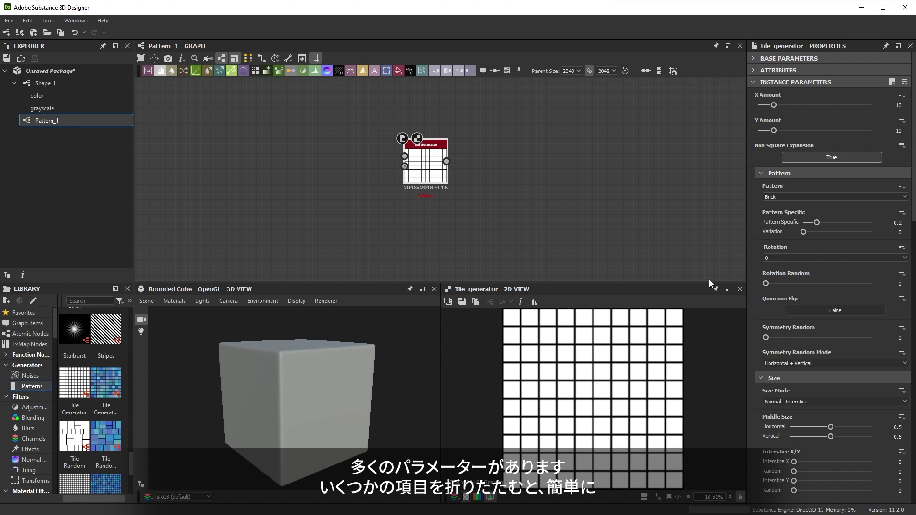
# Step: Collapse the Tile Generator's Pattern, Size, Position, Rotation and Color groups and set X Amount and Y Amount to 7
pyautogui.click(807, 174)
pyautogui.click(805, 187)
pyautogui.click(807, 197)
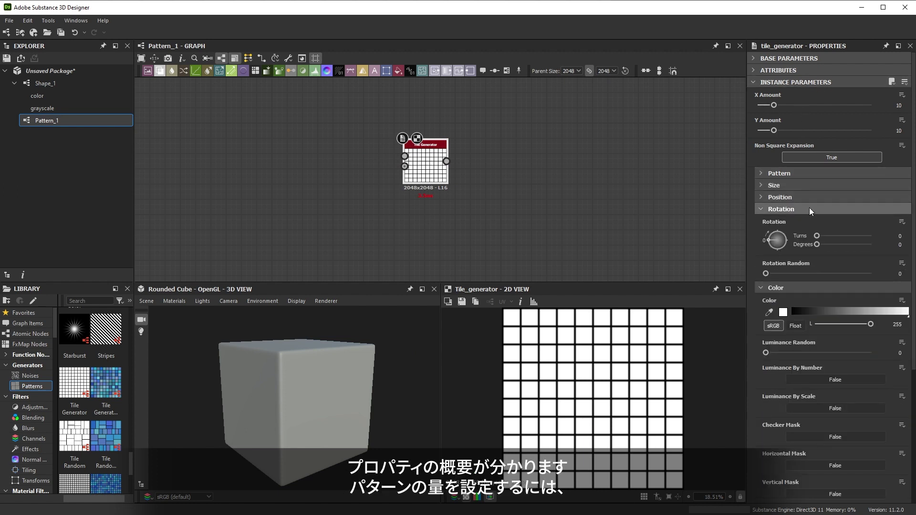
pyautogui.click(809, 209)
pyautogui.click(810, 221)
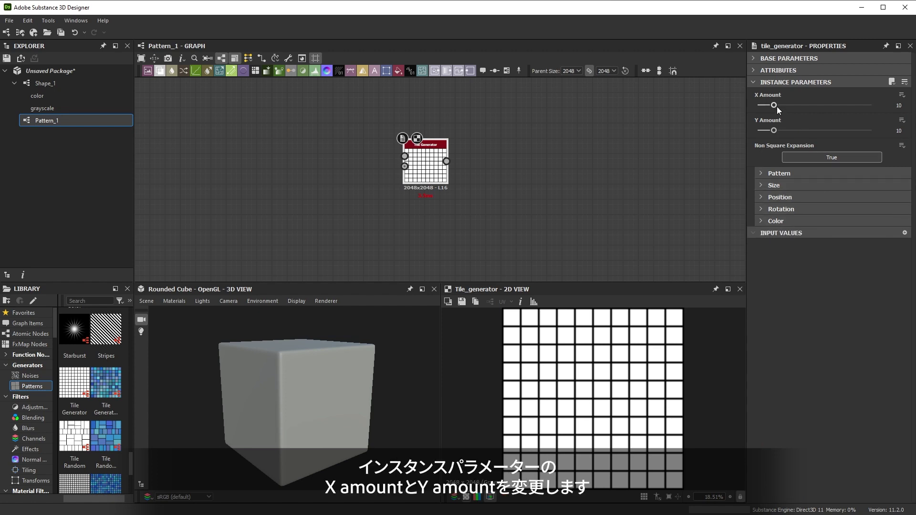
pyautogui.moveTo(776, 107); pyautogui.dragTo(769, 133)
# Step: Try predefined shapes such as Disc and Gaussian as the Tile Generator's pattern
pyautogui.click(789, 175)
pyautogui.click(781, 198)
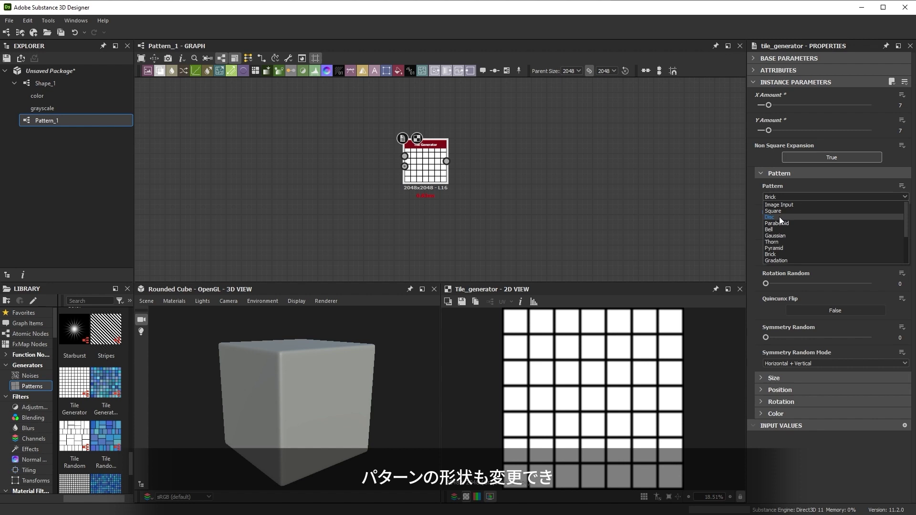
pyautogui.click(780, 217)
pyautogui.click(783, 197)
pyautogui.click(784, 235)
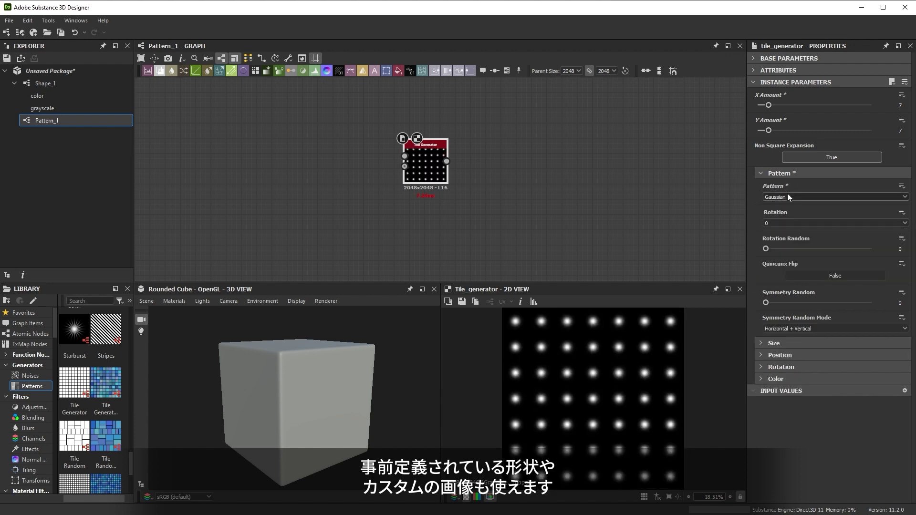
pyautogui.click(787, 197)
pyautogui.click(773, 210)
pyautogui.click(779, 173)
# Step: Shrink the tiles slightly in the Tile Generator's size parameters
pyautogui.click(774, 185)
pyautogui.moveTo(818, 323)
pyautogui.mouseDown()
pyautogui.moveTo(794, 323)
pyautogui.moveTo(769, 349)
pyautogui.moveTo(846, 349)
pyautogui.moveTo(766, 348)
pyautogui.moveTo(808, 324)
pyautogui.mouseUp()
pyautogui.click(777, 185)
# Step: Try an offset, random positions and a rotation on the Tile Generator's tiles
pyautogui.click(778, 196)
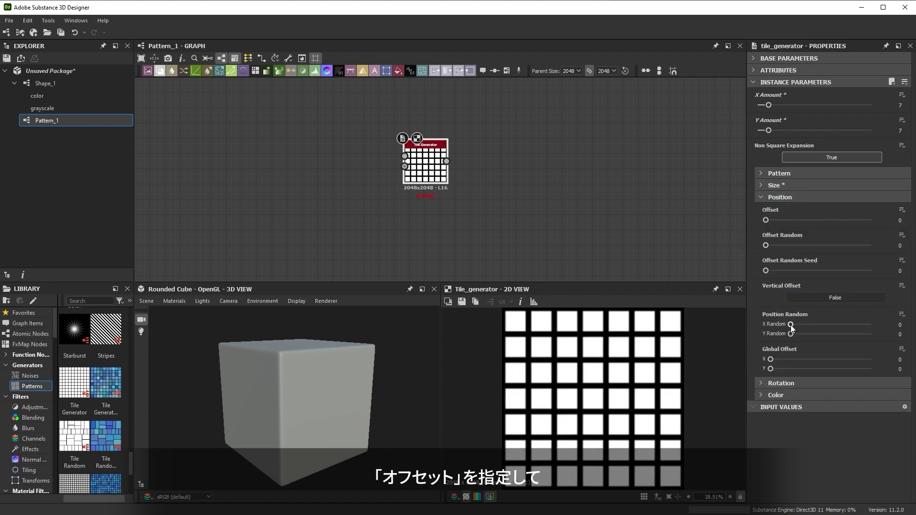
pyautogui.moveTo(766, 220)
pyautogui.mouseDown()
pyautogui.moveTo(823, 225)
pyautogui.moveTo(768, 233)
pyautogui.mouseUp()
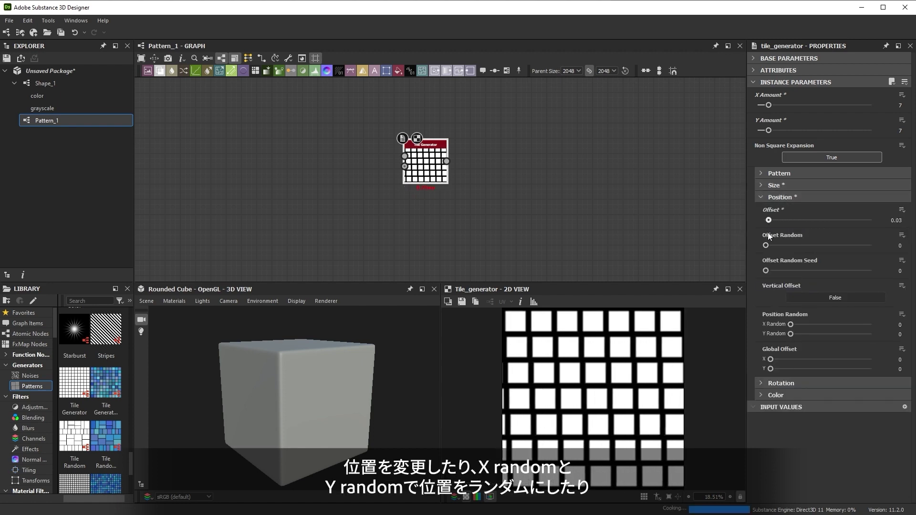
pyautogui.moveTo(791, 325)
pyautogui.mouseDown()
pyautogui.moveTo(807, 320)
pyautogui.moveTo(810, 337)
pyautogui.moveTo(791, 334)
pyautogui.moveTo(791, 325)
pyautogui.mouseUp()
pyautogui.click(781, 383)
pyautogui.moveTo(779, 420); pyautogui.dragTo(757, 420)
# Step: Try the Tile Generator's color variation and collapse the open parameter groups
pyautogui.click(777, 461)
pyautogui.scroll(-3, 766, 386)
pyautogui.moveTo(766, 385); pyautogui.dragTo(726, 396)
pyautogui.click(790, 319)
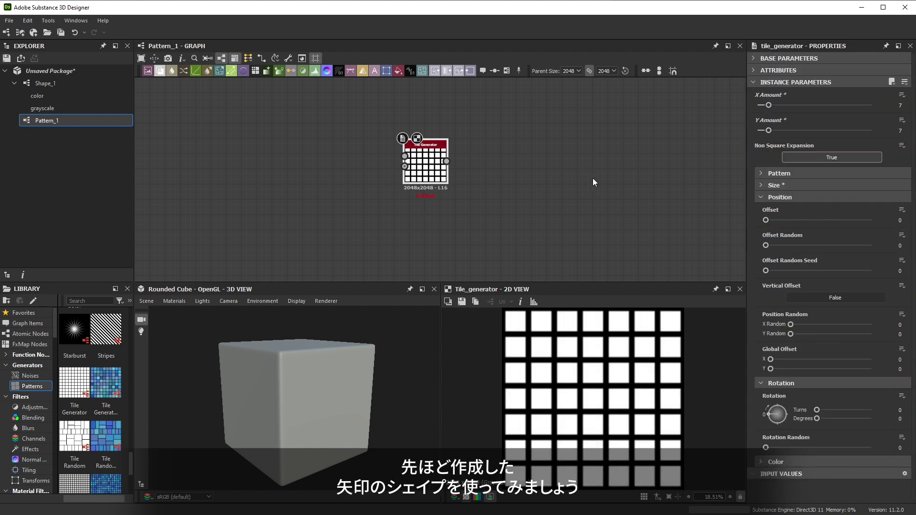
pyautogui.click(776, 196)
pyautogui.click(774, 207)
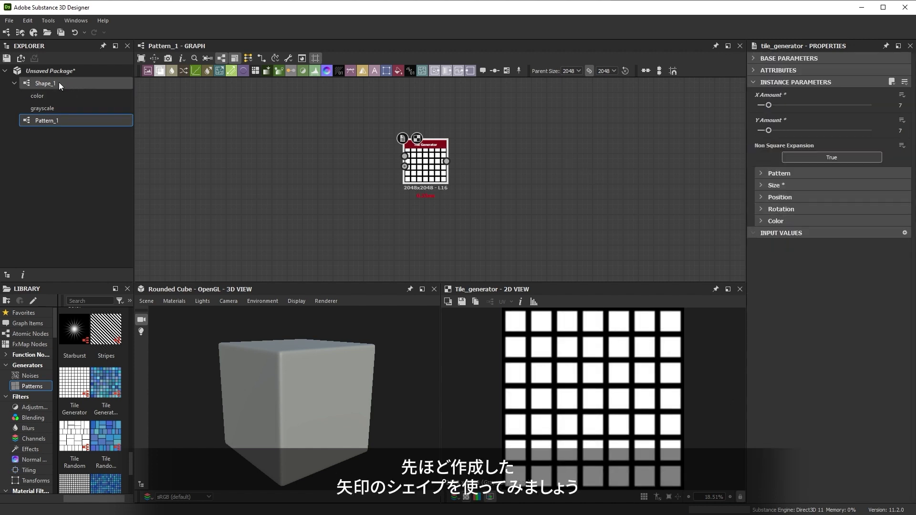
# Step: Insert the Shape_1 graph as a node before the Tile Generator and preview its color and grayscale outputs
pyautogui.moveTo(47, 85); pyautogui.dragTo(159, 133)
pyautogui.moveTo(319, 165); pyautogui.dragTo(310, 161)
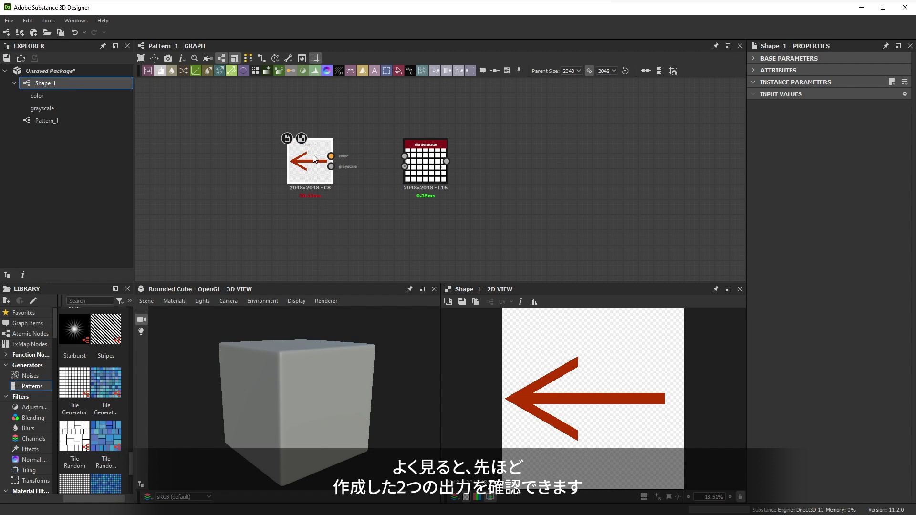
pyautogui.scroll(3, 334, 155)
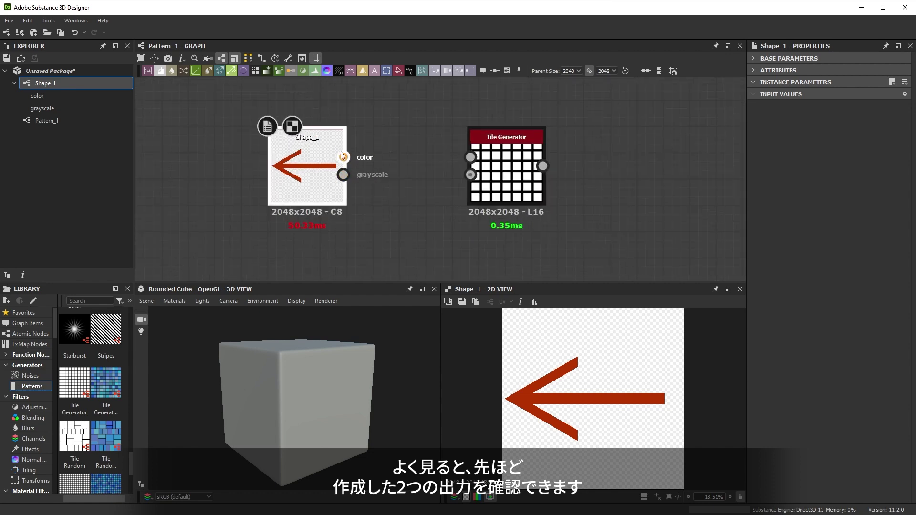
pyautogui.click(343, 157)
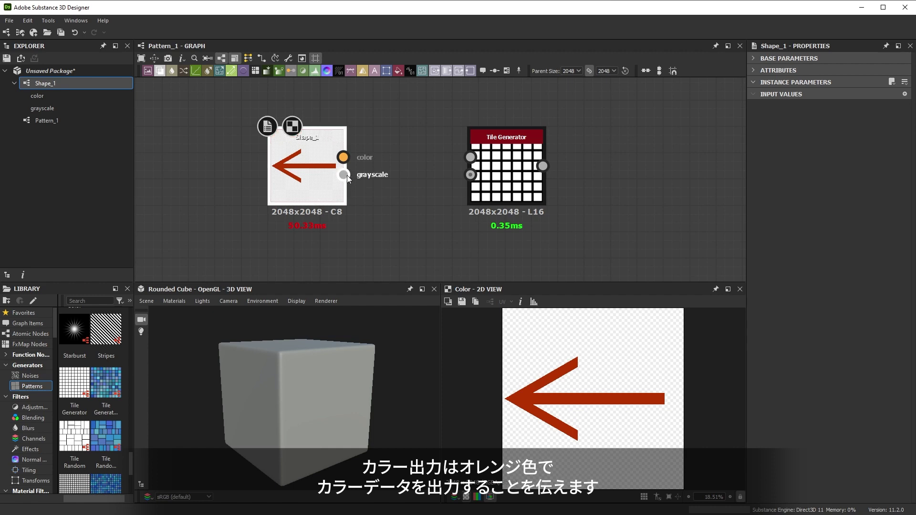
pyautogui.click(347, 175)
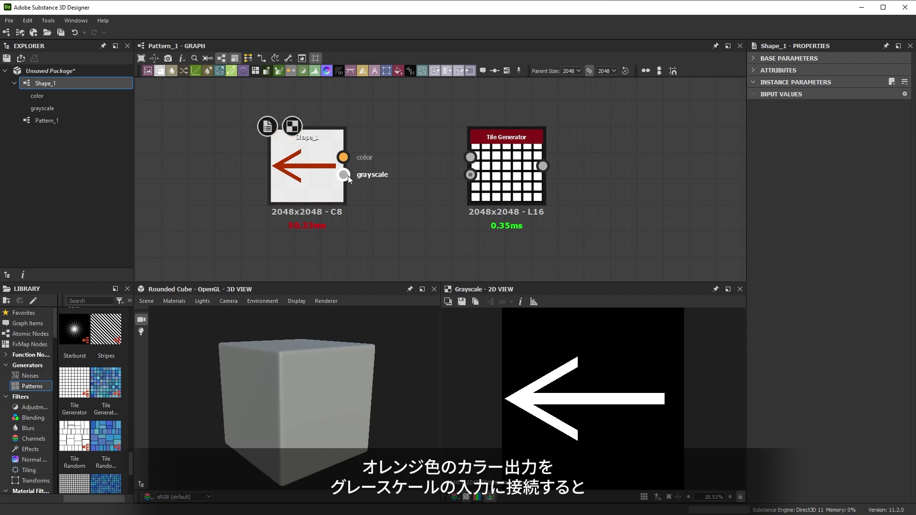
# Step: Try Shape_1's color output on the Tile Generator's first pattern input, and connect the grayscale output there instead
pyautogui.moveTo(436, 172); pyautogui.dragTo(414, 168, button='middle')
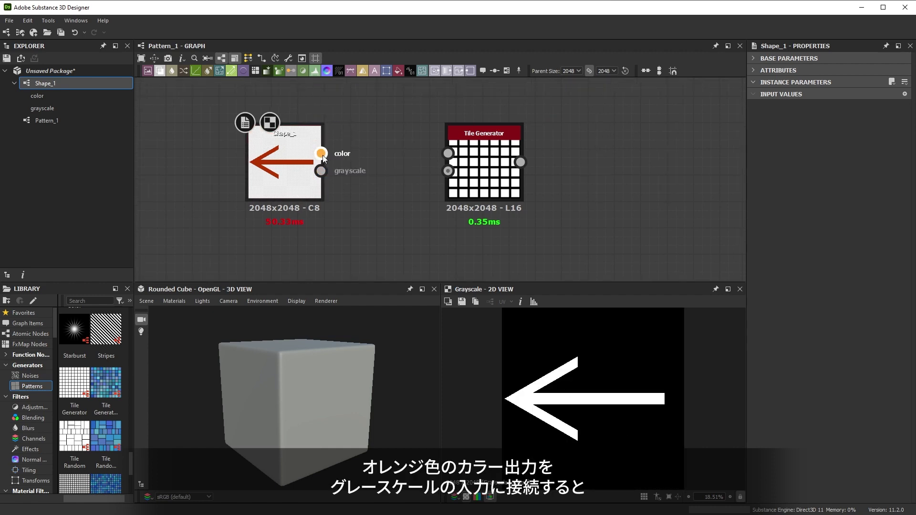
pyautogui.moveTo(321, 153); pyautogui.dragTo(447, 154)
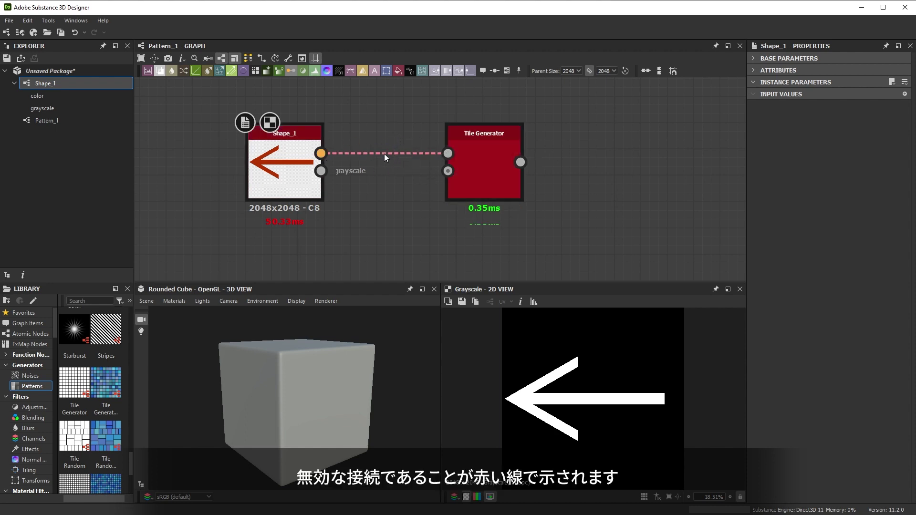
pyautogui.moveTo(321, 170); pyautogui.dragTo(447, 151)
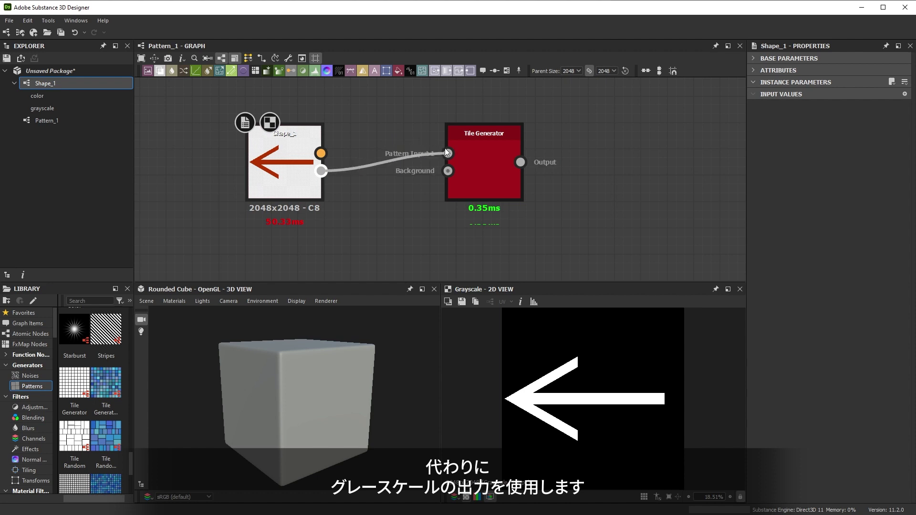
# Step: Set the Tile Generator's Pattern to Image Input and inspect the tiled arrows in the 2D view
pyautogui.doubleClick(487, 162)
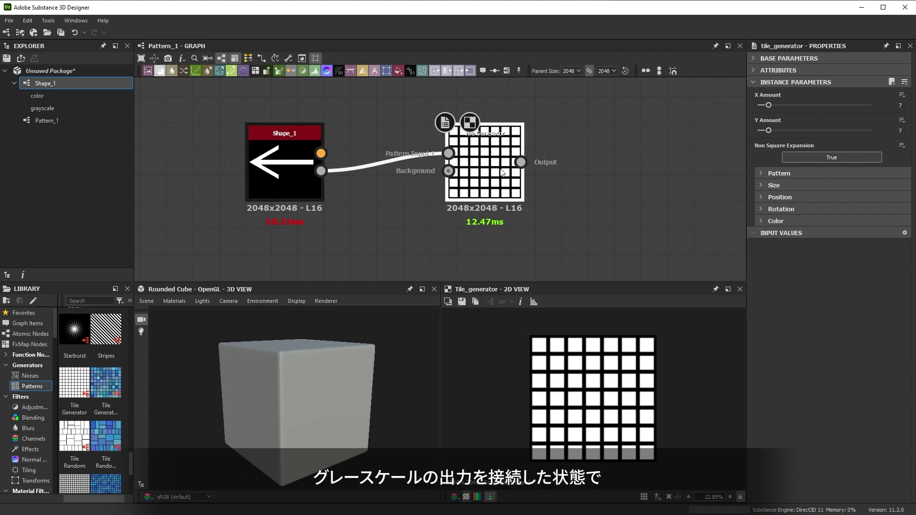
pyautogui.click(766, 172)
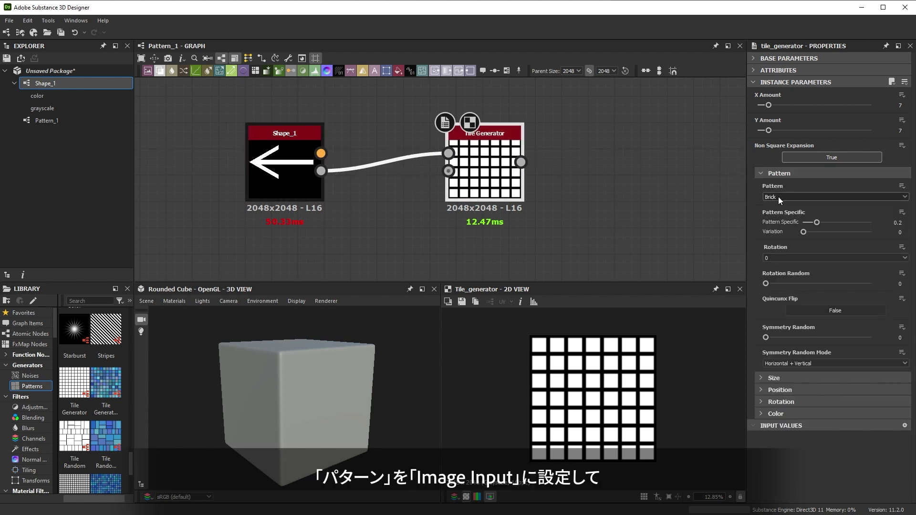
pyautogui.click(778, 196)
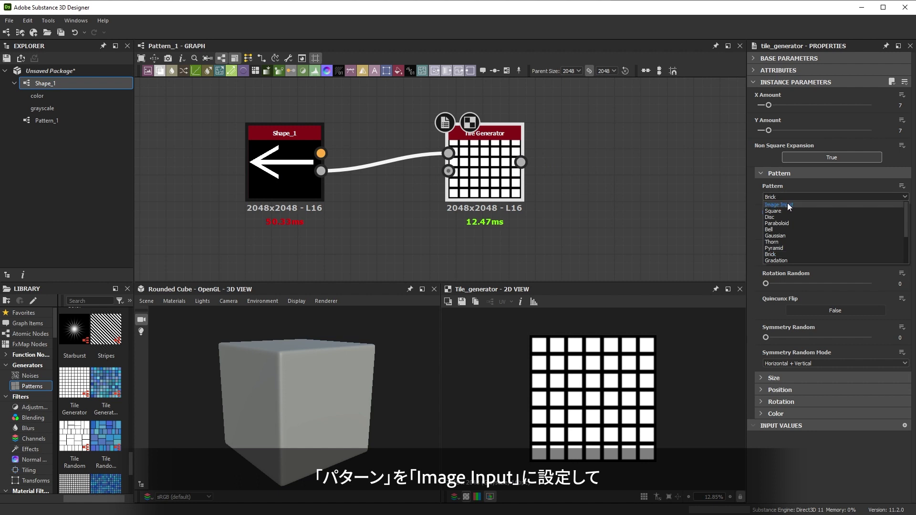
pyautogui.click(787, 204)
pyautogui.scroll(3, 602, 388)
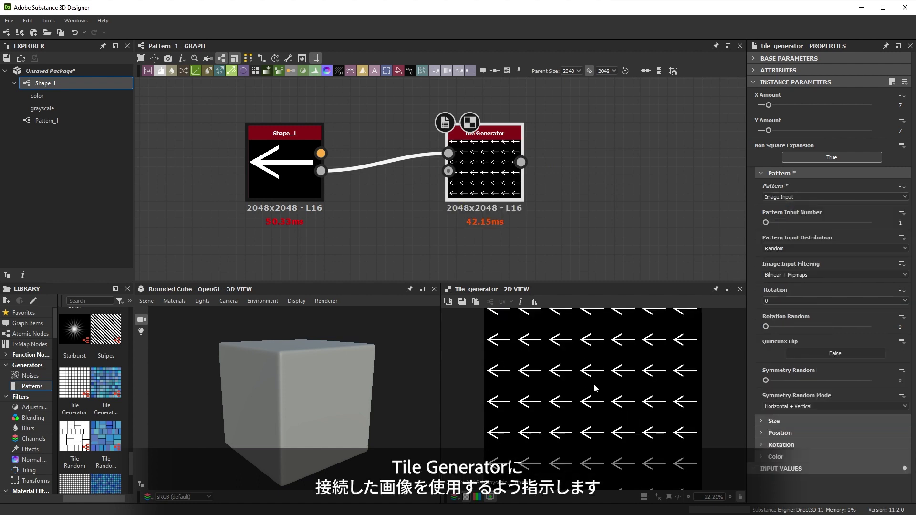
pyautogui.scroll(-3, 597, 393)
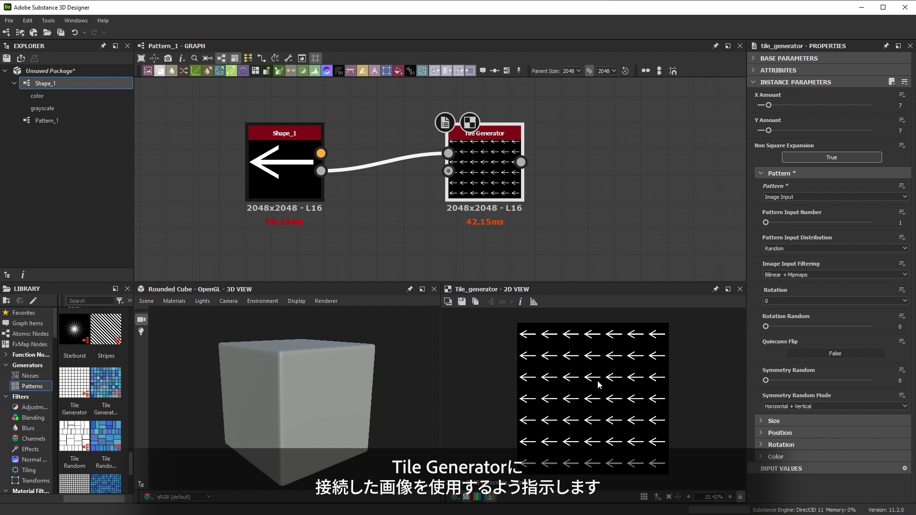
# Step: Set the Tile Generator's X Amount and Y Amount to 5
pyautogui.click(899, 105)
pyautogui.write('5')
pyautogui.press('Tab')
pyautogui.write('5')
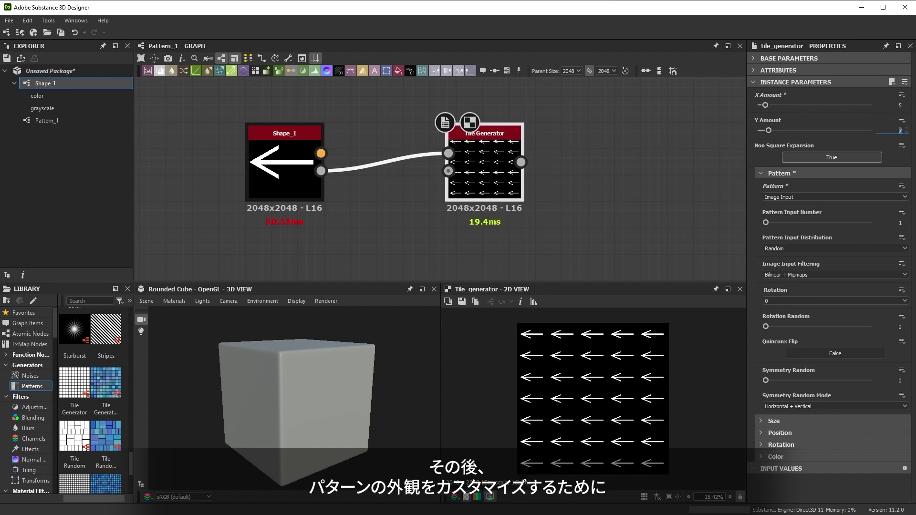
pyautogui.press('Return')
# Step: Vary the tiled arrows: set Rotation to about 232.57 degrees, Scale Random to 0.2, and X and Y Position Random to 0.11
pyautogui.click(779, 174)
pyautogui.click(781, 209)
pyautogui.moveTo(782, 236); pyautogui.dragTo(788, 258)
pyautogui.click(781, 186)
pyautogui.moveTo(766, 348); pyautogui.dragTo(786, 348)
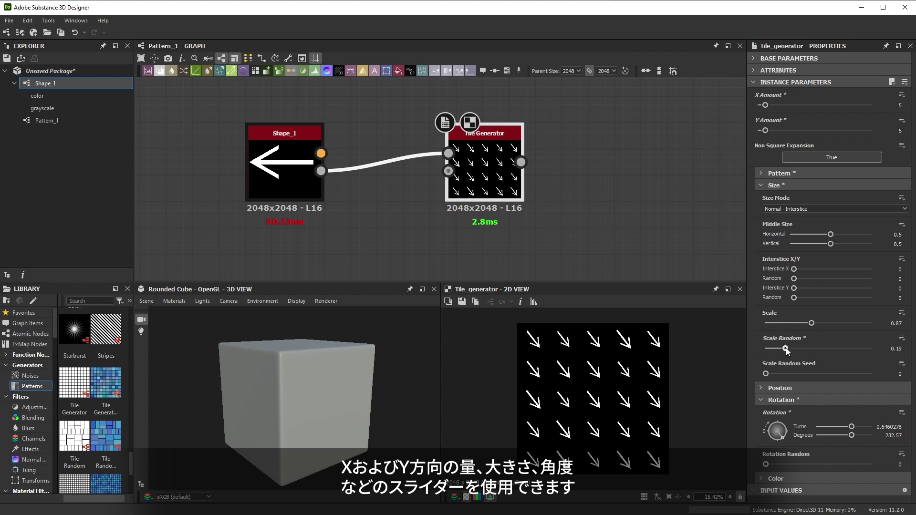
pyautogui.click(780, 391)
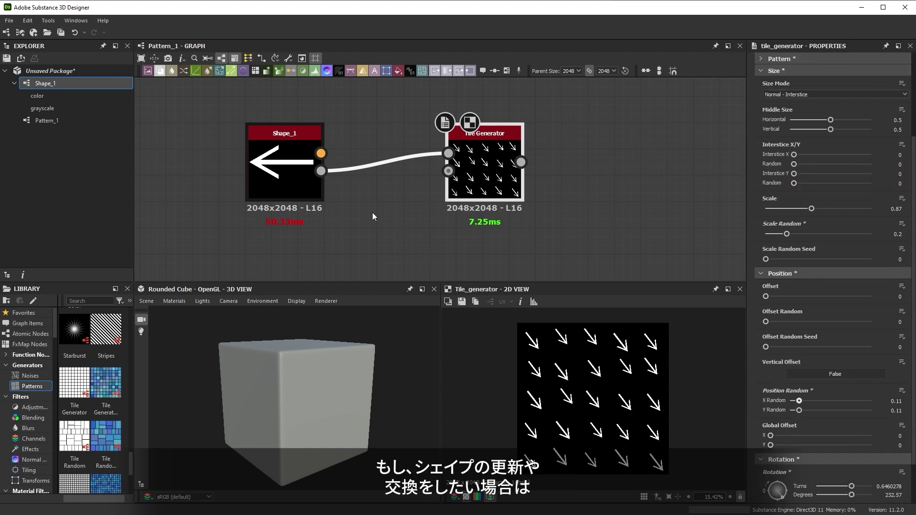
# Step: Insert a Shape node in the graph between and below Shape_1 and the Tile Generator
pyautogui.moveTo(298, 167); pyautogui.dragTo(258, 167)
pyautogui.moveTo(397, 238); pyautogui.dragTo(451, 235, button='middle')
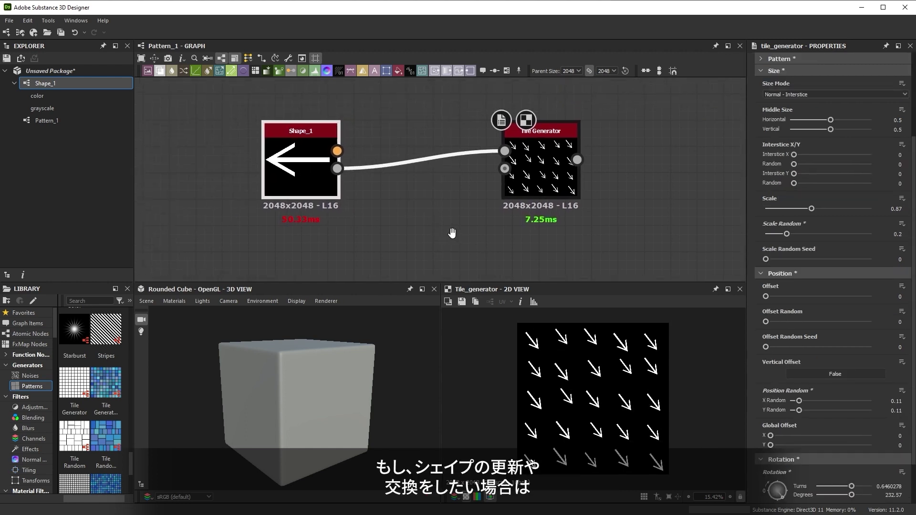
pyautogui.scroll(-1, 452, 236)
pyautogui.click(396, 243)
pyautogui.scroll(3, 809, 233)
pyautogui.scroll(1, 809, 233)
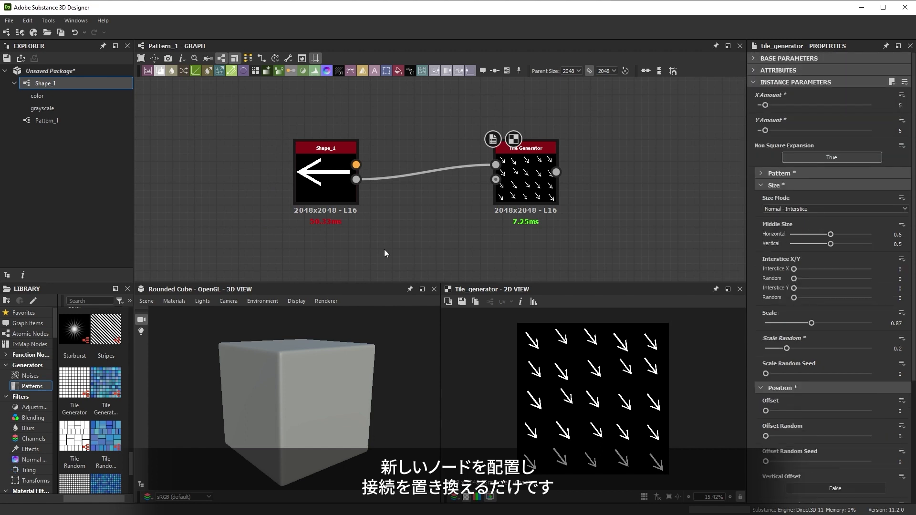
pyautogui.press('space')
pyautogui.write('shape')
pyautogui.press('Return')
pyautogui.moveTo(412, 260); pyautogui.dragTo(455, 241)
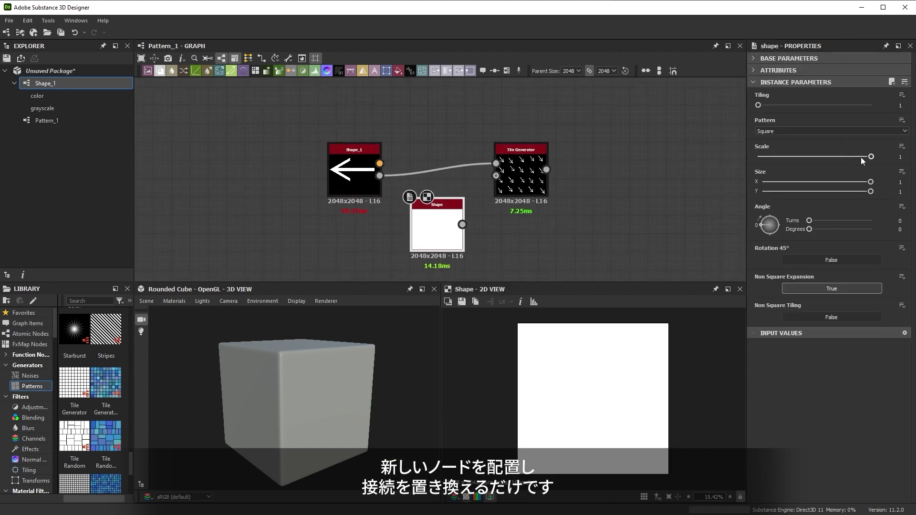
# Step: Connect the Shape node to the Tile Generator's pattern input in place of Shape_1, and set Rotation Random to 0.14
pyautogui.moveTo(461, 225); pyautogui.dragTo(496, 163)
pyautogui.click(517, 176)
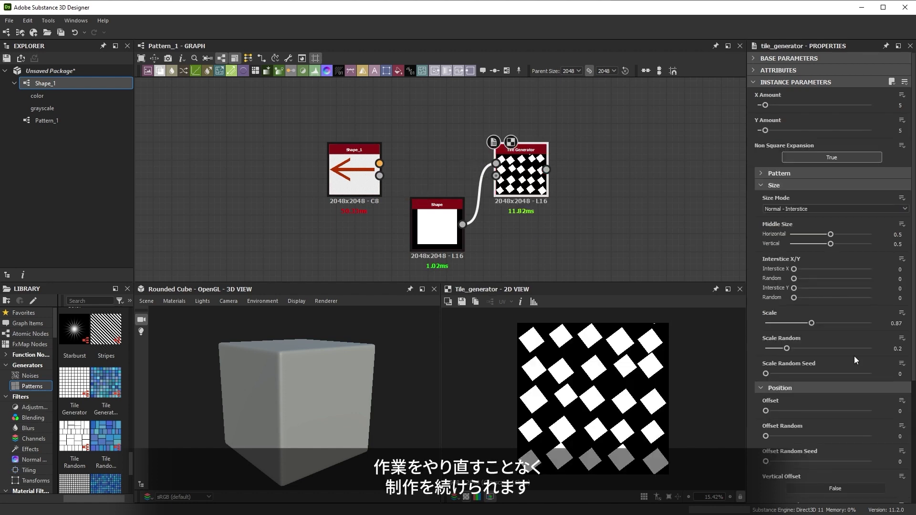
pyautogui.scroll(-5, 823, 377)
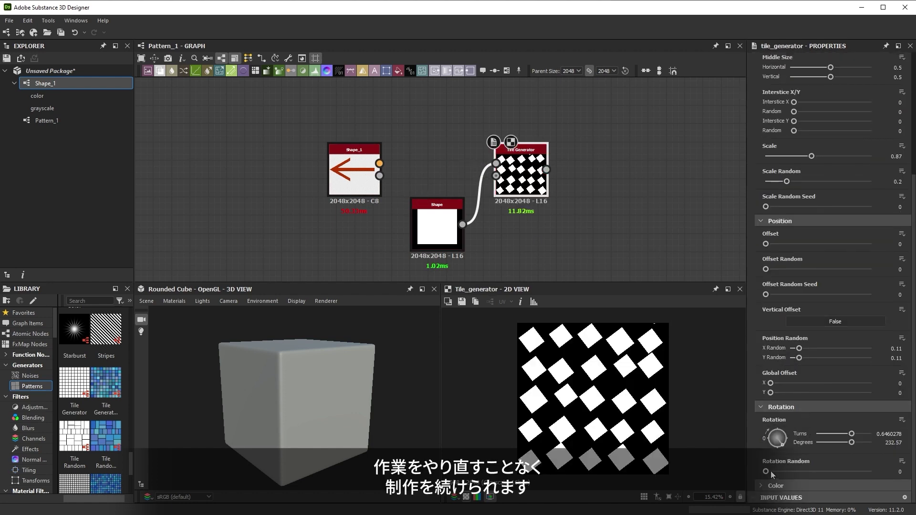
pyautogui.moveTo(771, 471); pyautogui.dragTo(781, 471)
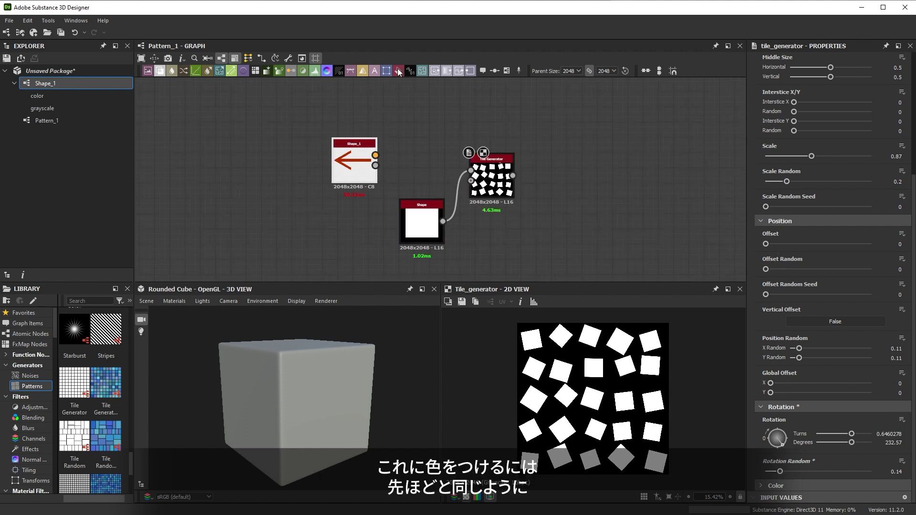
# Step: Add a red Uniform Color node and an Alpha Merge node that combines it with the Tile Generator's output as alpha
pyautogui.moveTo(397, 70); pyautogui.dragTo(584, 155)
pyautogui.press('space')
pyautogui.write('alpha')
pyautogui.click(635, 214)
pyautogui.moveTo(513, 176); pyautogui.dragTo(584, 166)
pyautogui.scroll(-1, 595, 198)
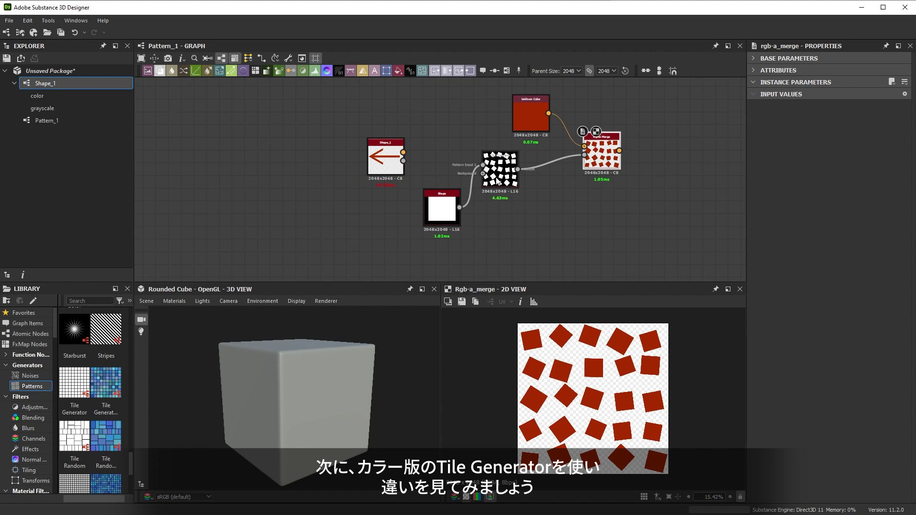
# Step: Move Shape_1 below the other nodes and insert a Tile Generator Color node beside it
pyautogui.moveTo(443, 135); pyautogui.dragTo(487, 249)
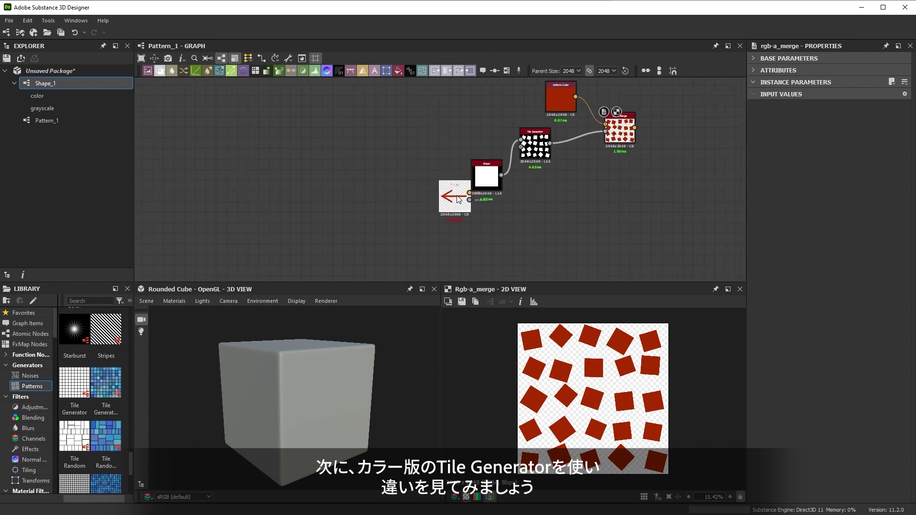
pyautogui.moveTo(572, 231); pyautogui.dragTo(538, 210, button='middle')
pyautogui.press('space')
pyautogui.write('tile')
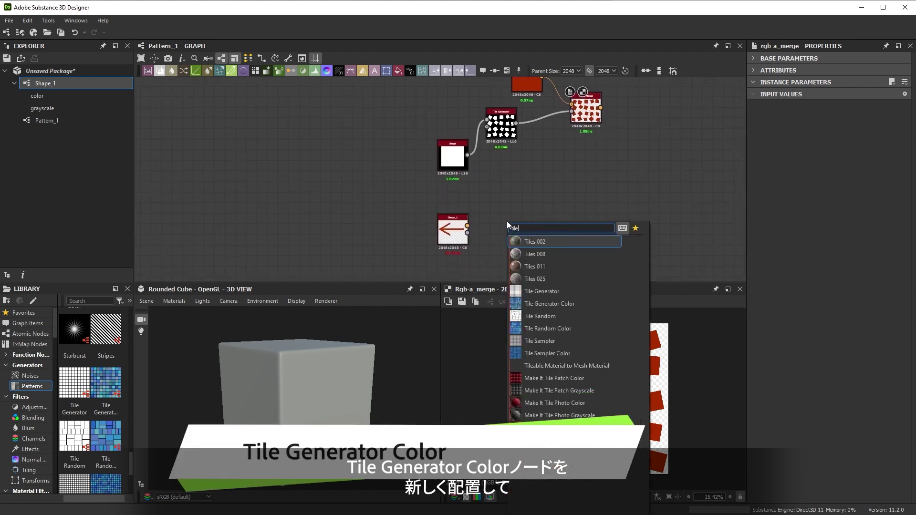
pyautogui.click(548, 306)
pyautogui.scroll(2, 536, 265)
pyautogui.moveTo(505, 183); pyautogui.dragTo(544, 205)
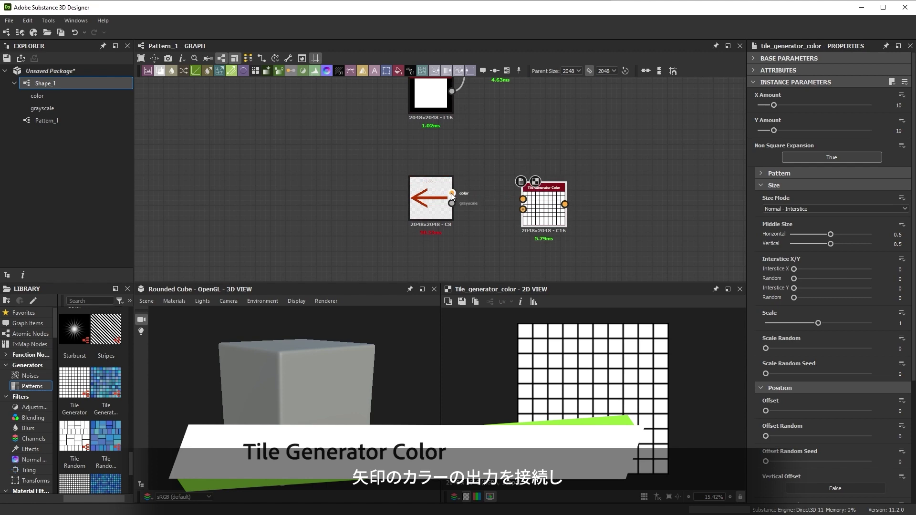
# Step: Connect Shape_1's color output to the Tile Generator Color's first pattern input and set Pattern to Image Input
pyautogui.moveTo(451, 194); pyautogui.dragTo(523, 199)
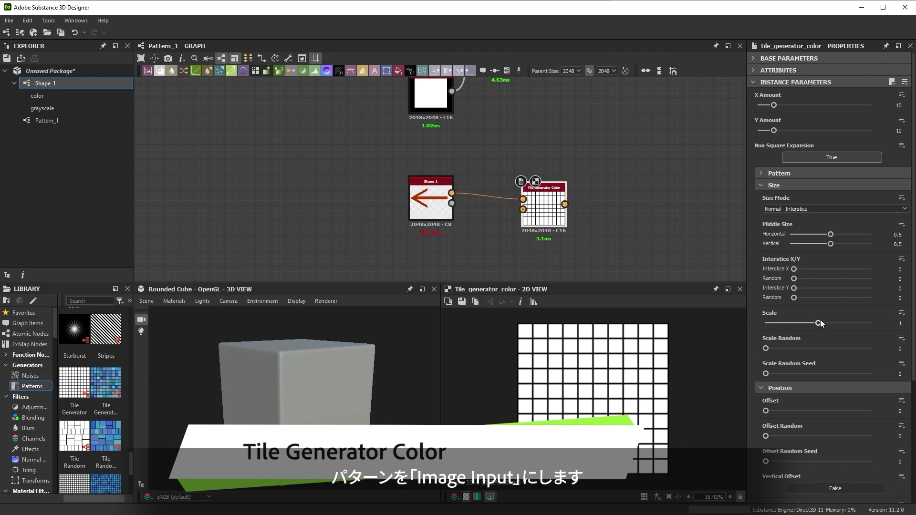
pyautogui.click(792, 173)
pyautogui.click(794, 201)
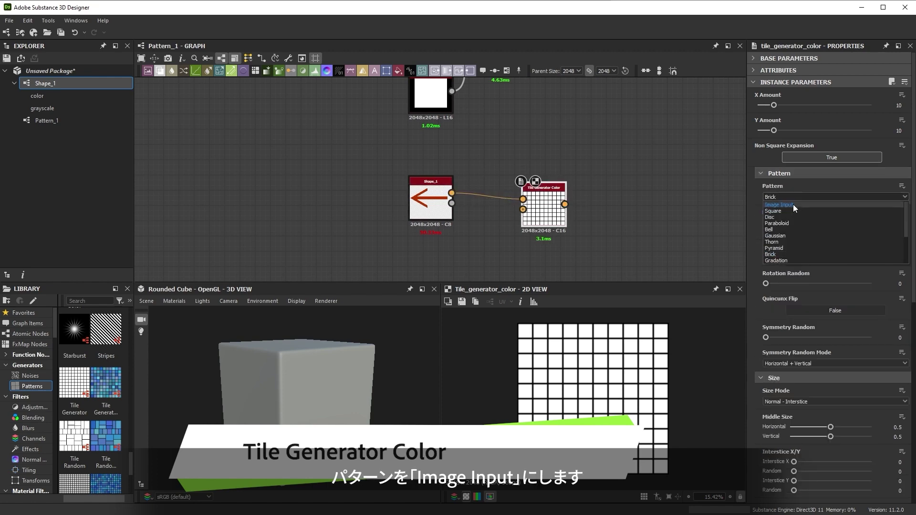
pyautogui.click(793, 204)
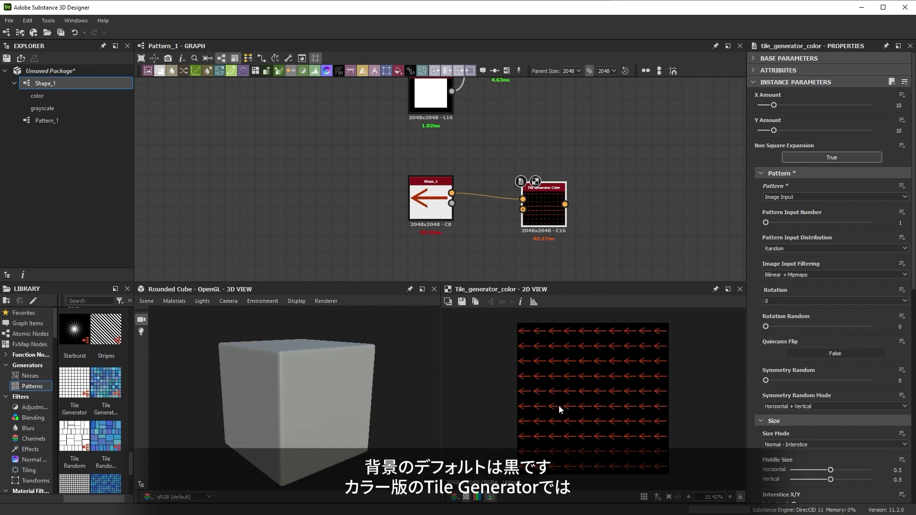
# Step: Make the Tile Generator Color's background transparent by setting the Background Color's alpha to 0, and inspect the pattern
pyautogui.scroll(-8, 841, 410)
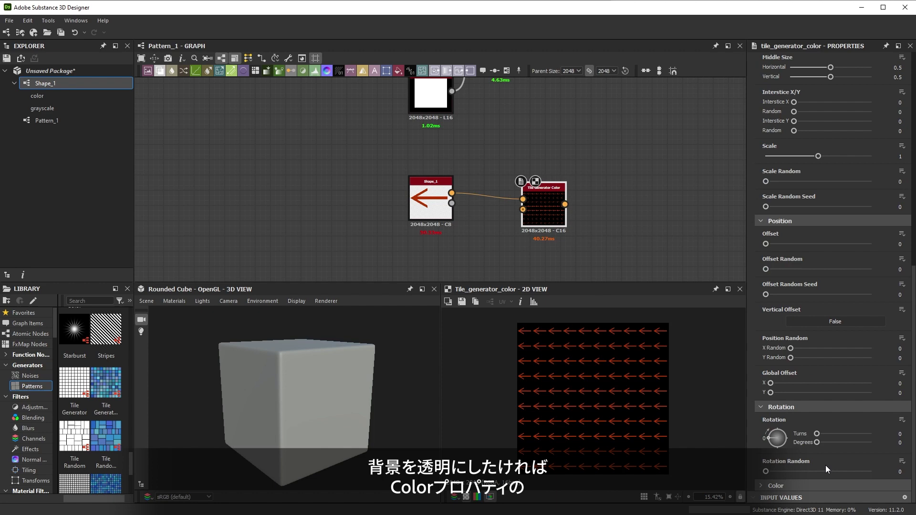
pyautogui.scroll(-5, 835, 438)
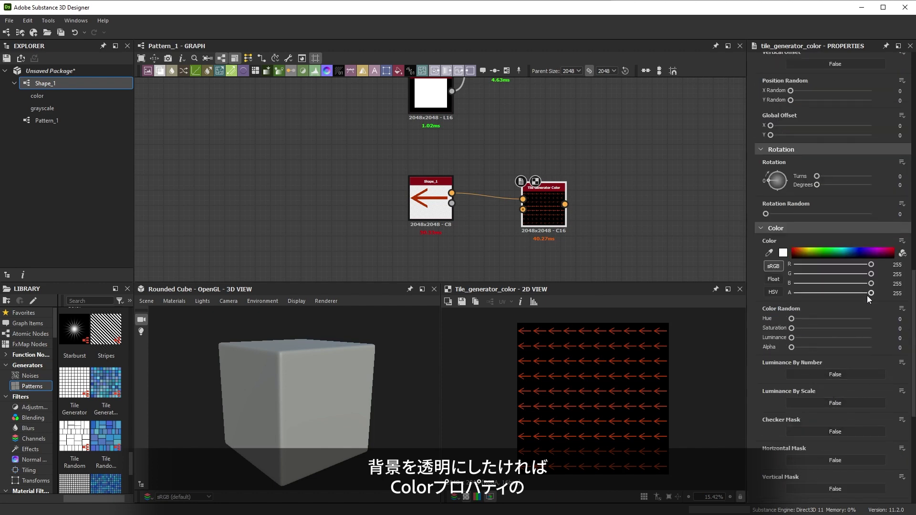
pyautogui.scroll(-4, 845, 356)
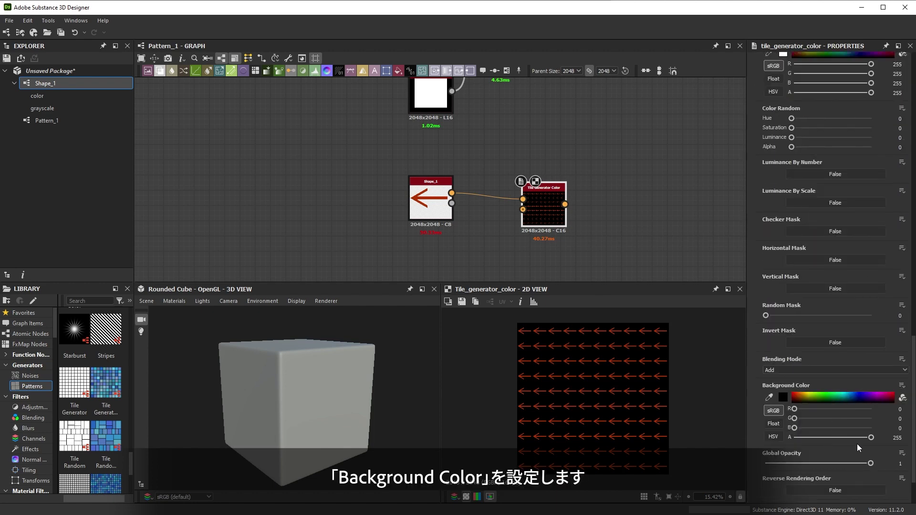
pyautogui.moveTo(871, 437); pyautogui.dragTo(777, 438)
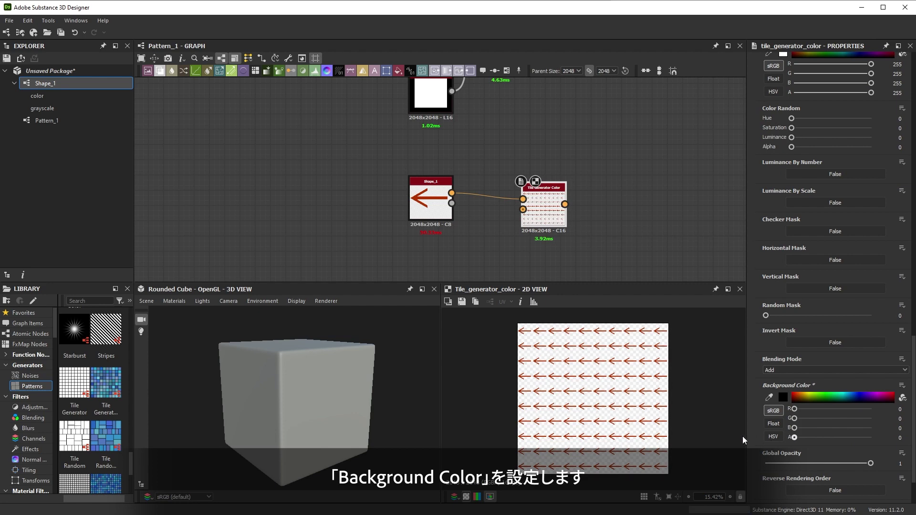
pyautogui.scroll(4, 617, 369)
pyautogui.scroll(-3, 621, 368)
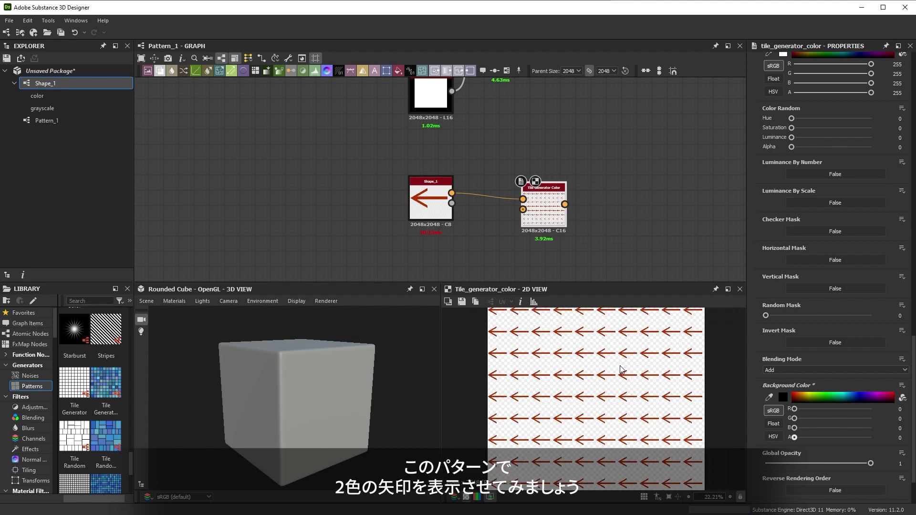
# Step: Insert an HSL node fed by Shape_1's color output and set its Hue to 0.68 for a green arrow
pyautogui.scroll(-1, 621, 368)
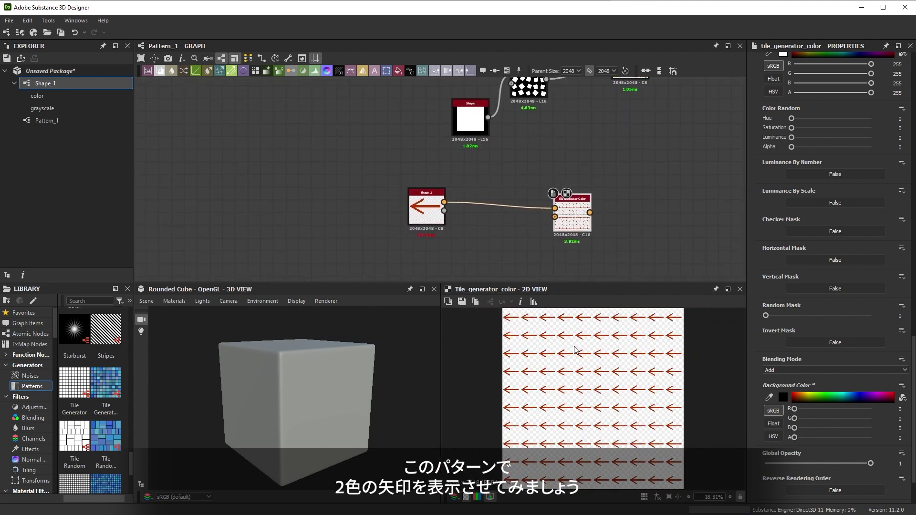
pyautogui.moveTo(474, 261); pyautogui.dragTo(497, 240, button='middle')
pyautogui.press('space')
pyautogui.write('hsl')
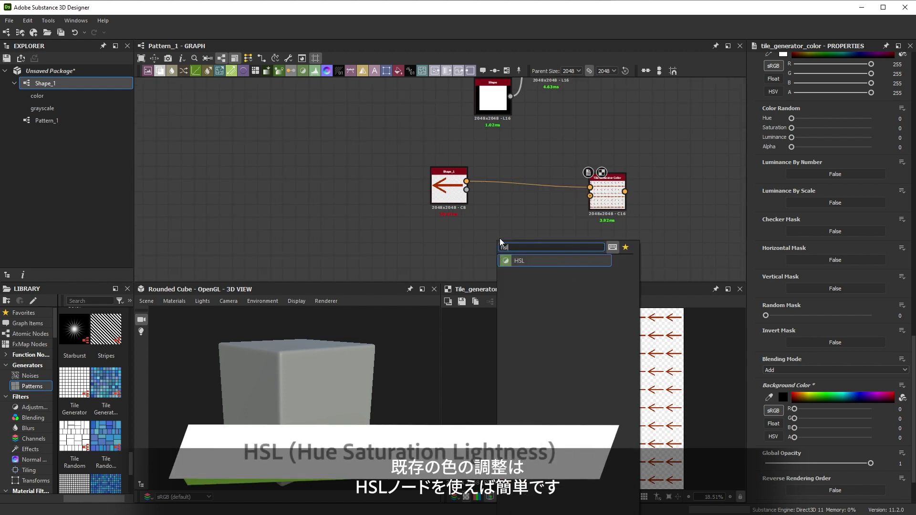
pyautogui.click(532, 261)
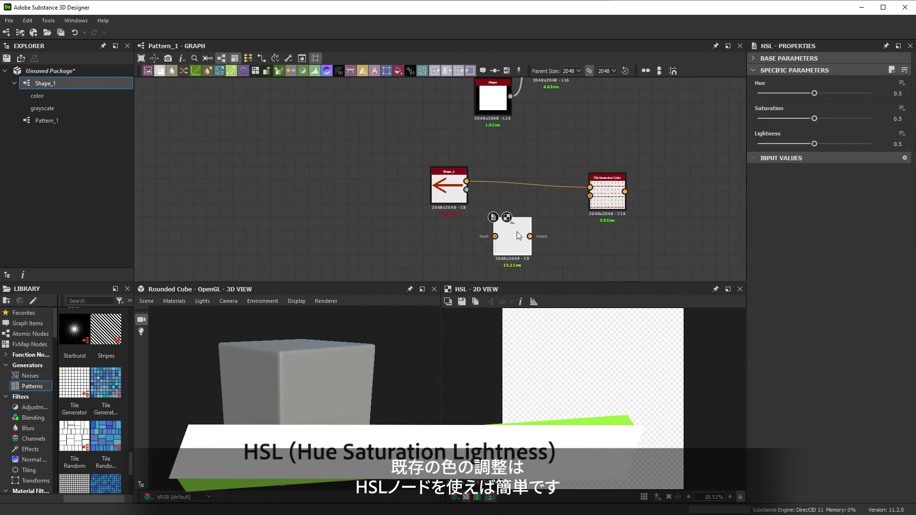
pyautogui.moveTo(469, 182); pyautogui.dragTo(502, 236)
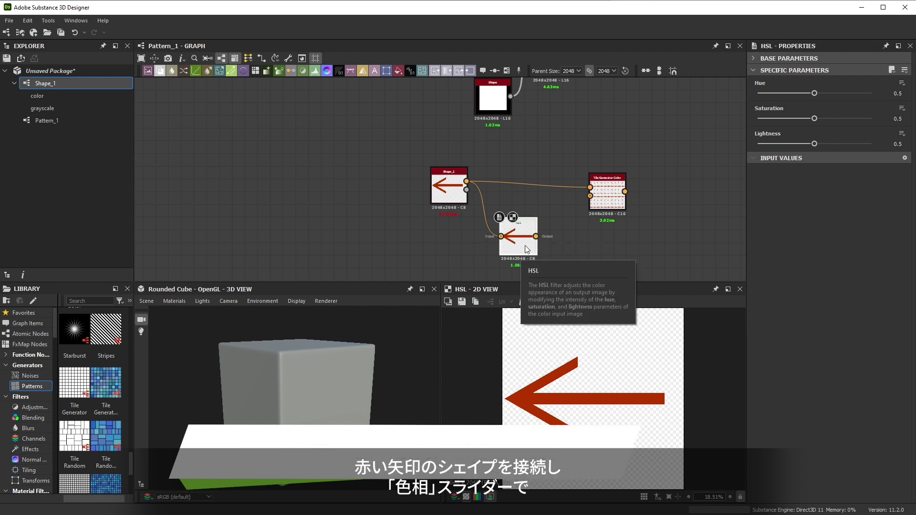
pyautogui.moveTo(814, 93); pyautogui.dragTo(833, 94)
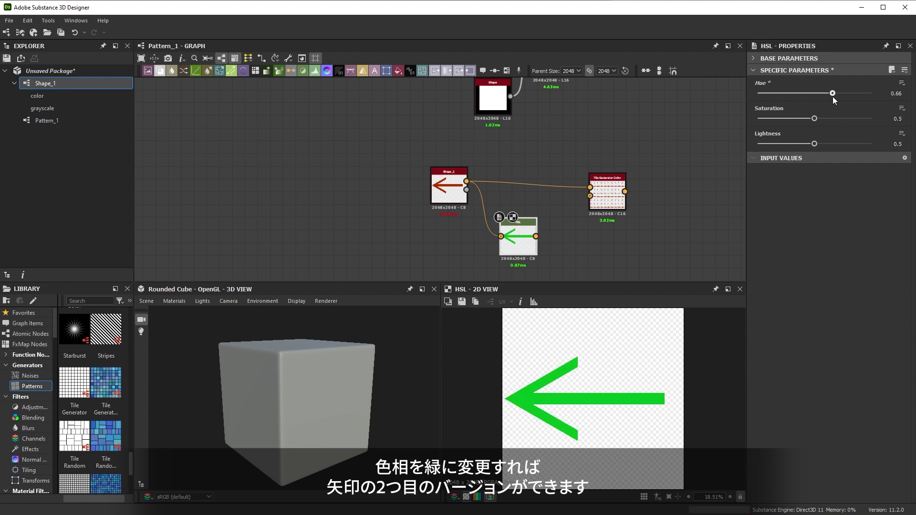
pyautogui.moveTo(574, 235); pyautogui.dragTo(562, 228, button='middle')
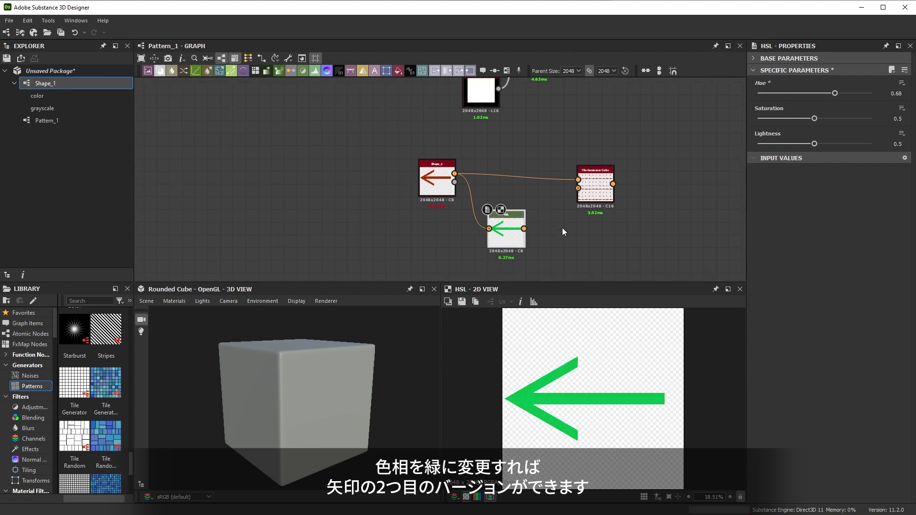
# Step: Set the Tile Generator Color's Pattern Input Number to 2 and connect the HSL output to Pattern Input 2
pyautogui.moveTo(595, 187); pyautogui.dragTo(601, 187)
pyautogui.click(602, 191)
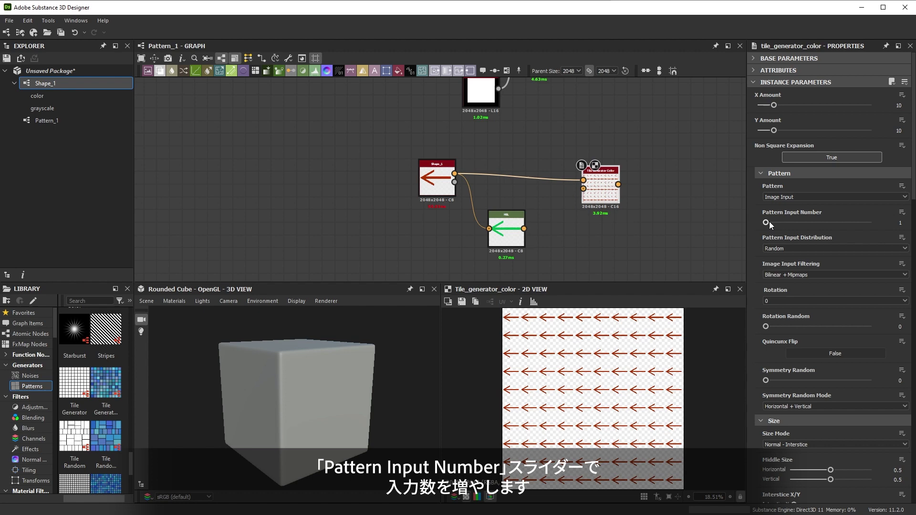
pyautogui.moveTo(772, 221); pyautogui.dragTo(776, 222)
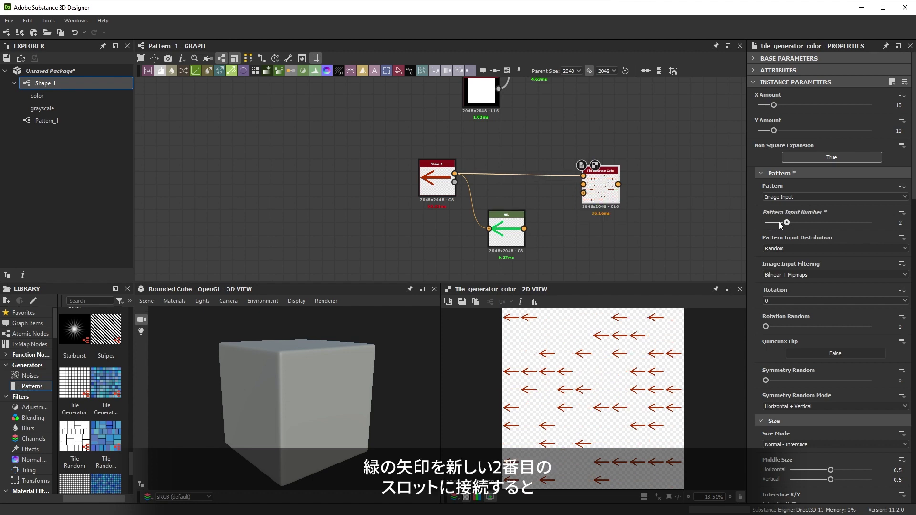
pyautogui.scroll(3, 587, 191)
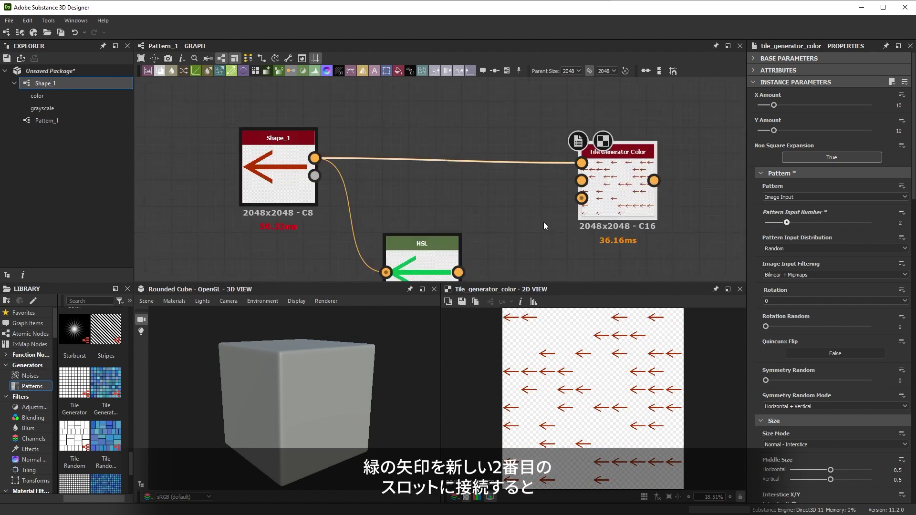
pyautogui.moveTo(544, 225); pyautogui.dragTo(565, 188, button='middle')
pyautogui.scroll(1, 564, 188)
pyautogui.moveTo(465, 245); pyautogui.dragTo(611, 133)
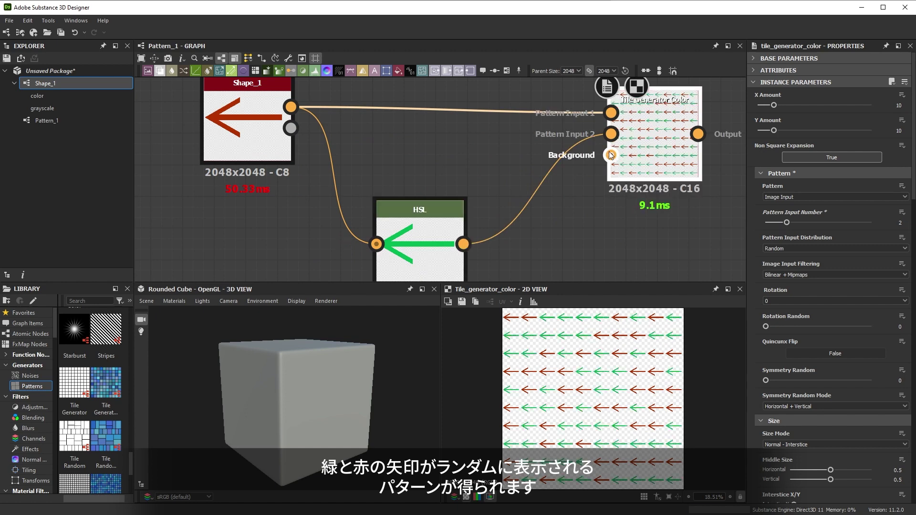
pyautogui.scroll(-2, 603, 199)
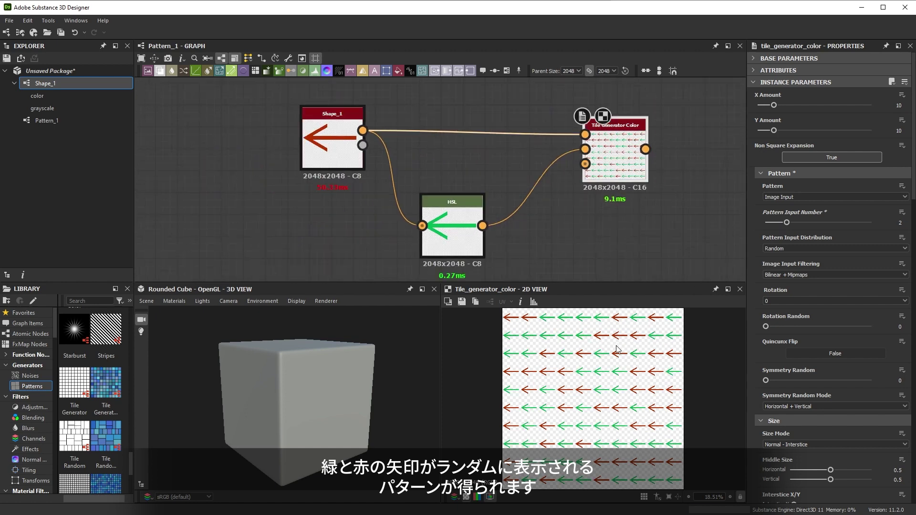
pyautogui.scroll(-4, 600, 228)
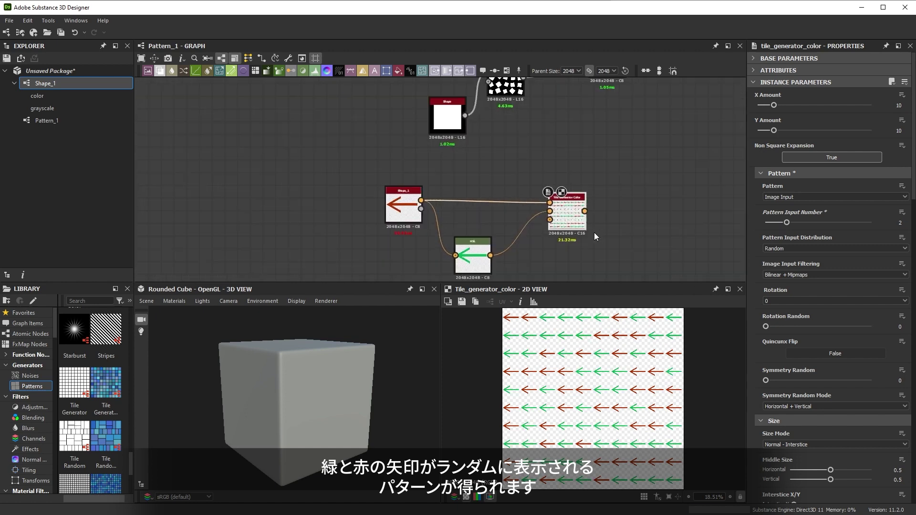
# Step: Add a Transformation 2D node fed by the grayscale Tile Generator and shift the pattern to an offset of about X 0.034, Y -0.026
pyautogui.moveTo(600, 201); pyautogui.dragTo(566, 208, button='middle')
pyautogui.moveTo(606, 162); pyautogui.dragTo(598, 179, button='middle')
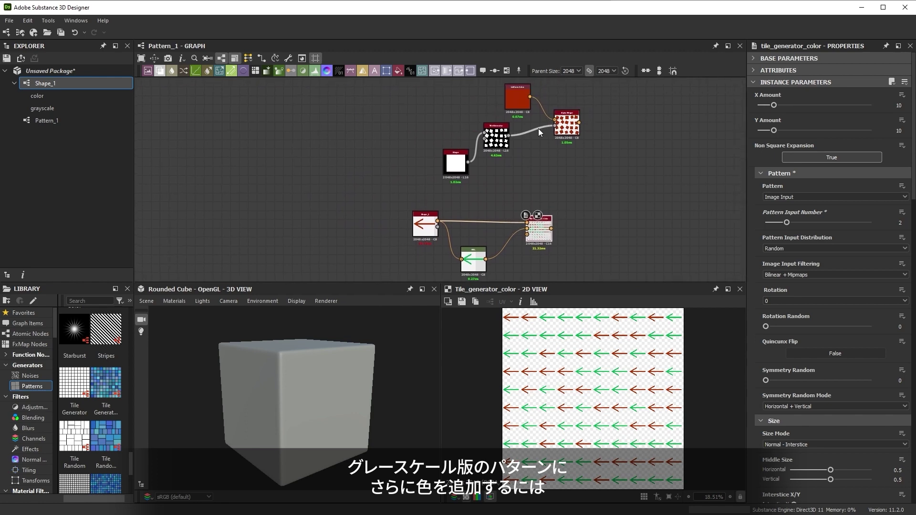
pyautogui.doubleClick(496, 138)
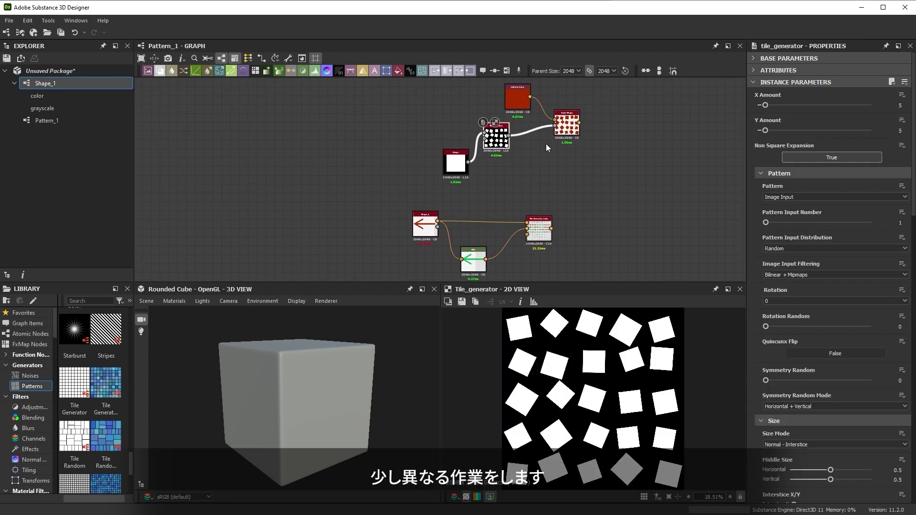
pyautogui.moveTo(546, 144); pyautogui.dragTo(520, 168, button='middle')
pyautogui.scroll(2, 538, 147)
pyautogui.press('space')
pyautogui.write('tr')
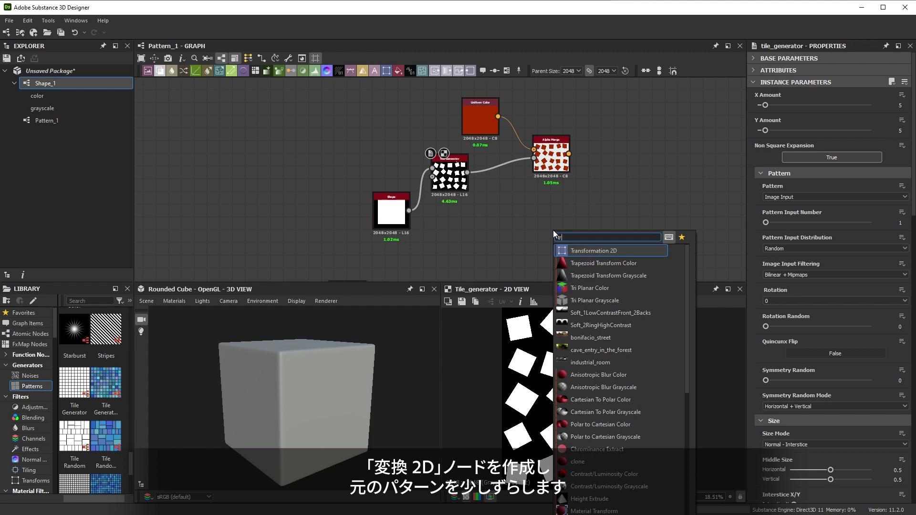
pyautogui.click(579, 252)
pyautogui.moveTo(468, 172); pyautogui.dragTo(539, 237)
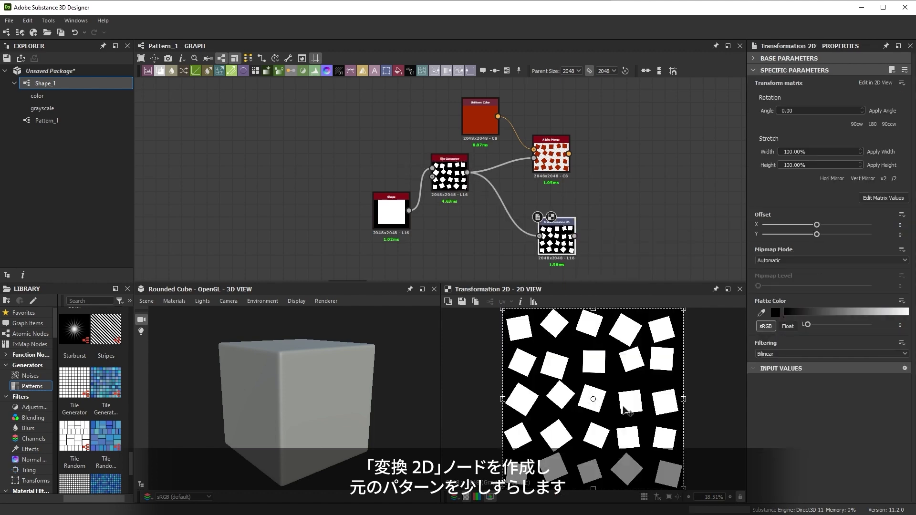
pyautogui.moveTo(649, 391); pyautogui.dragTo(643, 396)
# Step: Add an Alpha Merge node combining a black Uniform Color with the Transformation 2D output as alpha, and display its result
pyautogui.press('space')
pyautogui.write('alpha')
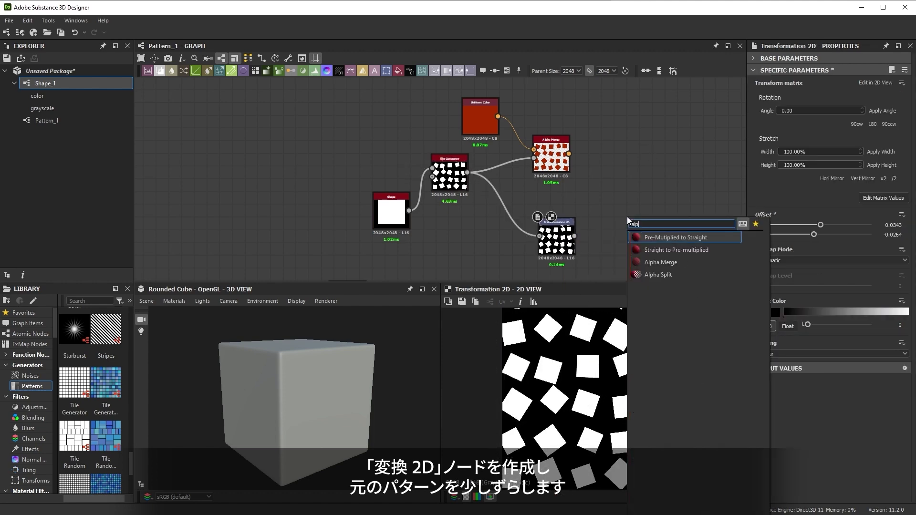
pyautogui.click(631, 261)
pyautogui.moveTo(575, 236); pyautogui.dragTo(658, 223)
pyautogui.moveTo(602, 204); pyautogui.dragTo(641, 232)
pyautogui.moveTo(651, 195); pyautogui.dragTo(584, 210, button='middle')
pyautogui.doubleClick(592, 253)
pyautogui.scroll(-1, 616, 375)
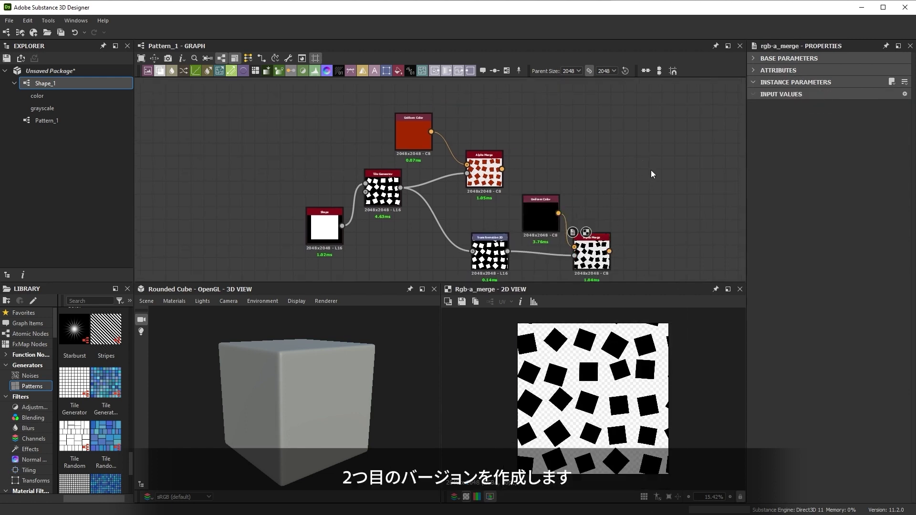
# Step: Add a Blend node with the red Alpha Merge as foreground and the black Alpha Merge as background
pyautogui.press('space')
pyautogui.write('blend')
pyautogui.press('Return')
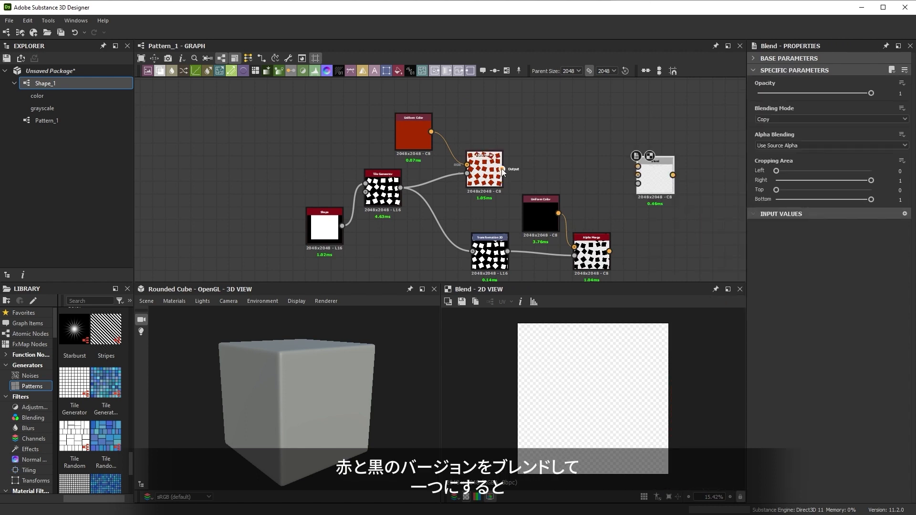
pyautogui.moveTo(623, 169); pyautogui.dragTo(638, 167)
pyautogui.moveTo(609, 252); pyautogui.dragTo(638, 175)
pyautogui.moveTo(438, 230); pyautogui.dragTo(463, 192, button='middle')
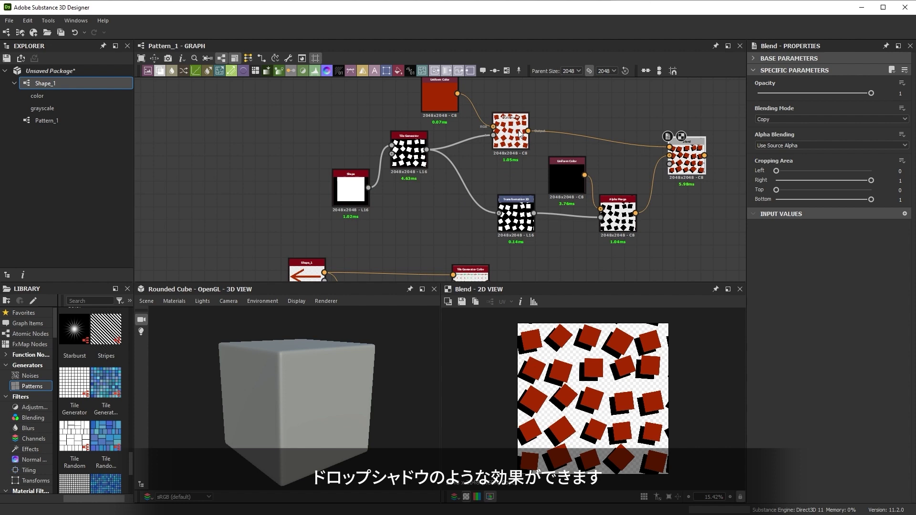
# Step: Change the Pattern of the Shape node feeding the grayscale Tile Generator to Disc
pyautogui.click(417, 171)
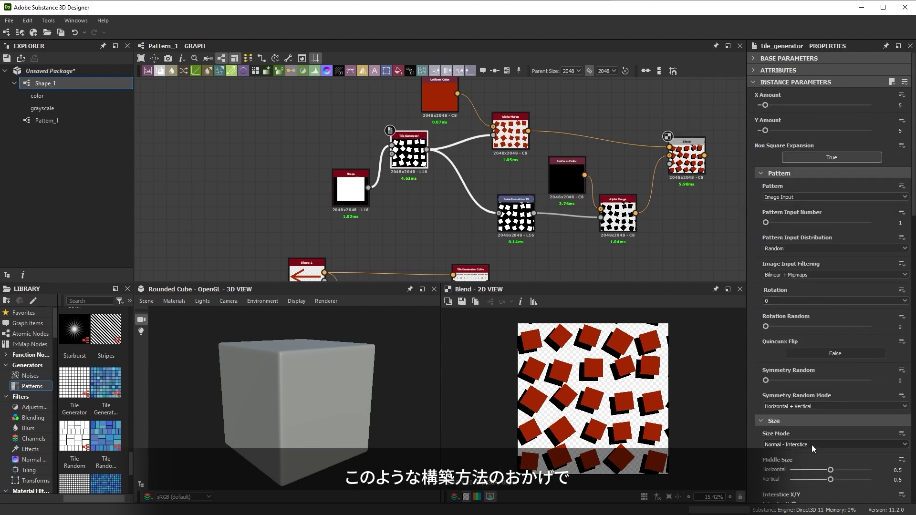
pyautogui.click(351, 187)
pyautogui.click(792, 132)
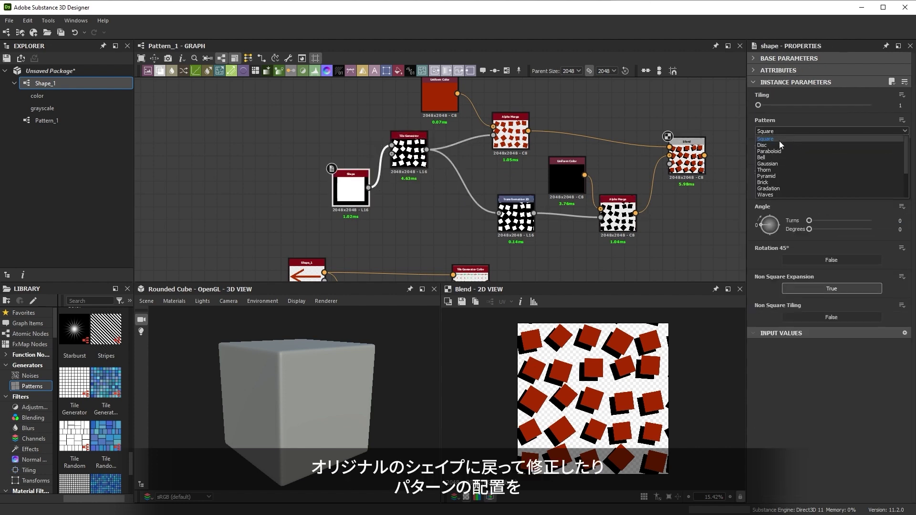
pyautogui.click(777, 143)
# Step: Set the grayscale Tile Generator's Scale to 0.58 and its Position Random to X 0.2 and Y 0.25
pyautogui.click(416, 165)
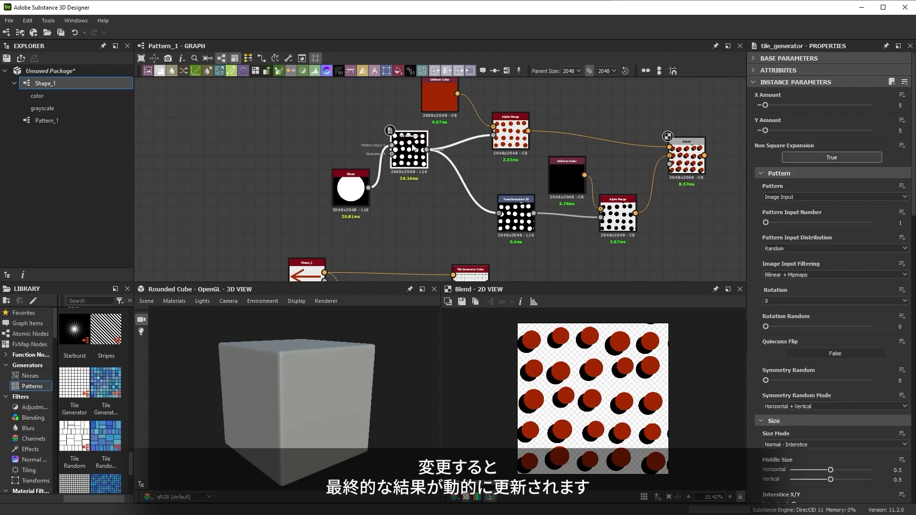
pyautogui.scroll(-10, 794, 379)
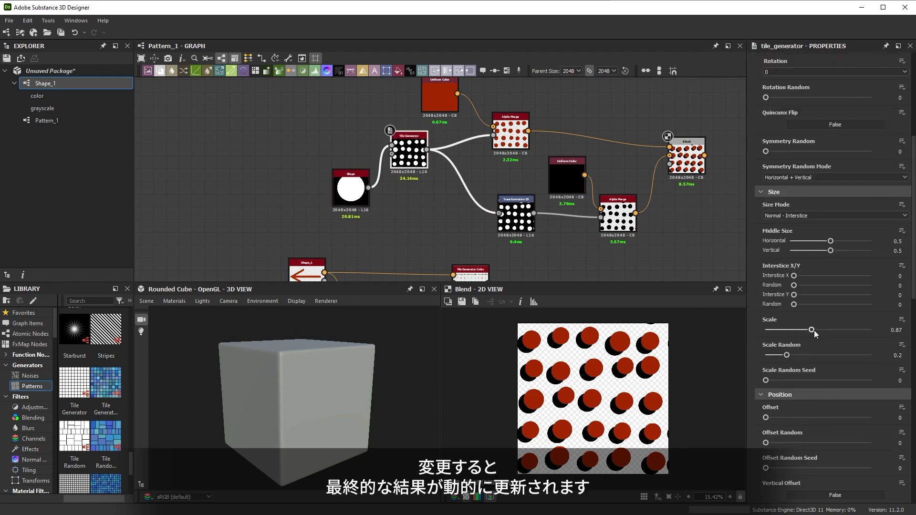
pyautogui.moveTo(814, 330)
pyautogui.mouseDown()
pyautogui.moveTo(832, 328)
pyautogui.moveTo(796, 329)
pyautogui.mouseUp()
pyautogui.scroll(-3, 805, 378)
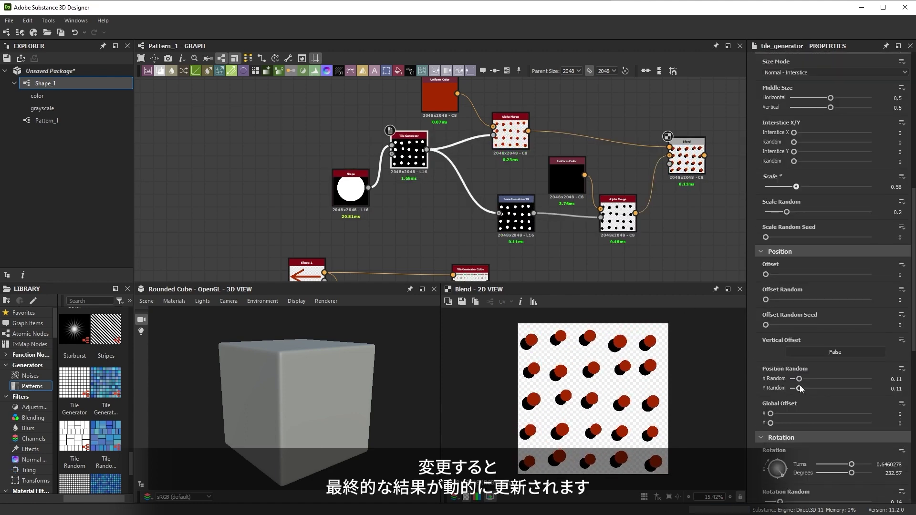
pyautogui.moveTo(800, 389); pyautogui.dragTo(812, 388)
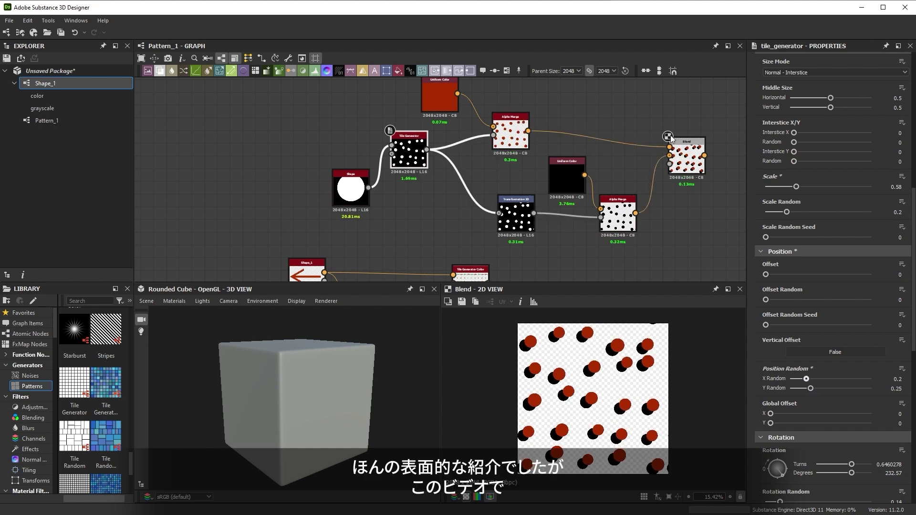
pyautogui.scroll(-3, 556, 188)
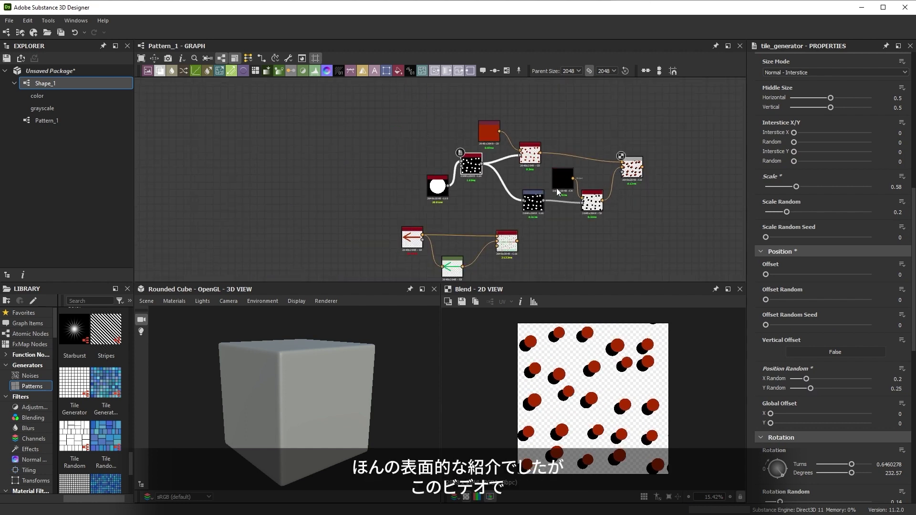